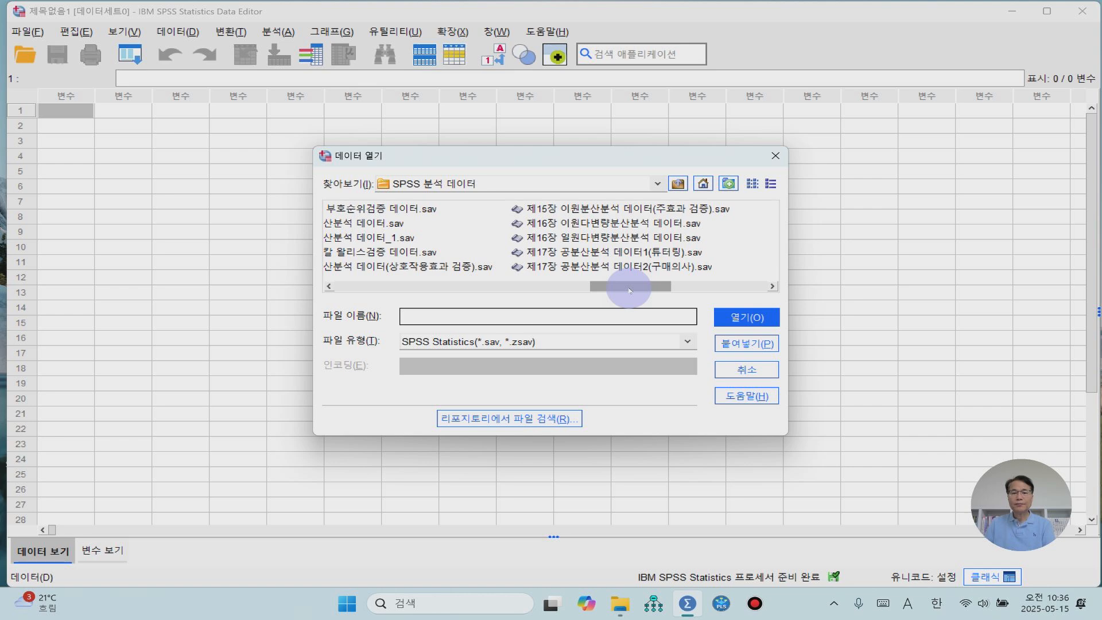
- Open the data file 제17장 공분산분석 데이터1(튜터링).sav and show its variable definitions
{"action": "left_click", "coordinate": [544, 252]}
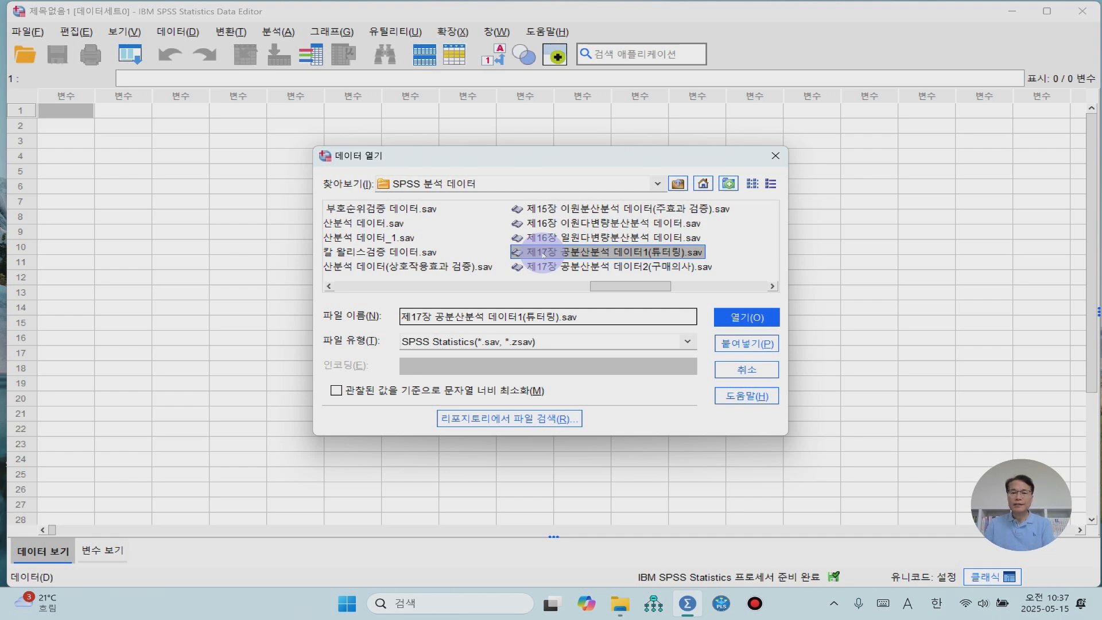
{"action": "left_click", "coordinate": [747, 317]}
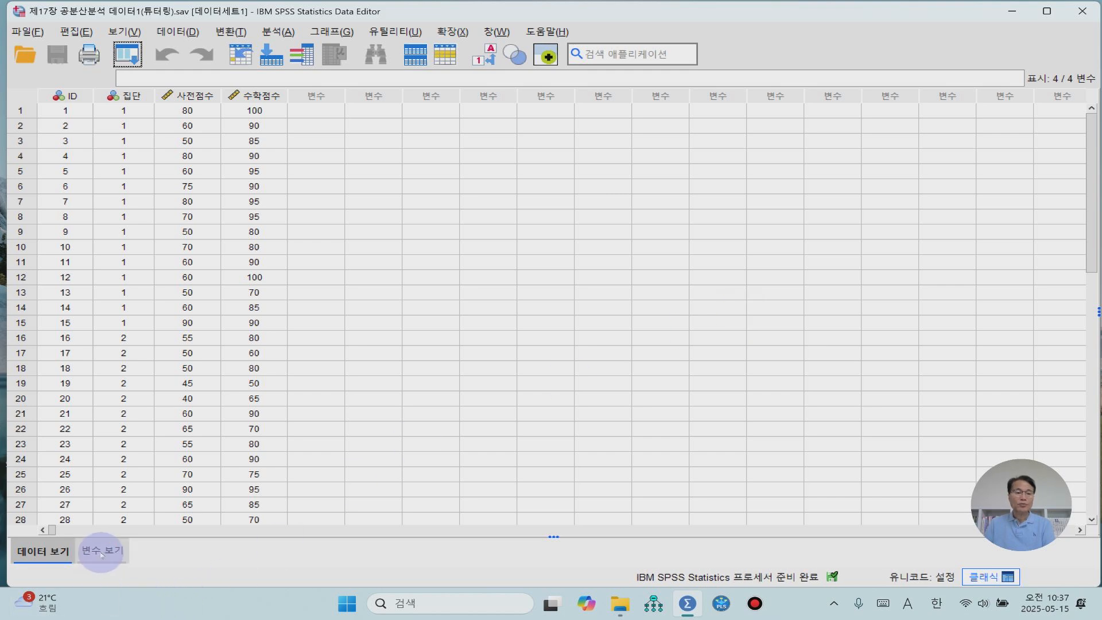
{"action": "left_click", "coordinate": [102, 552]}
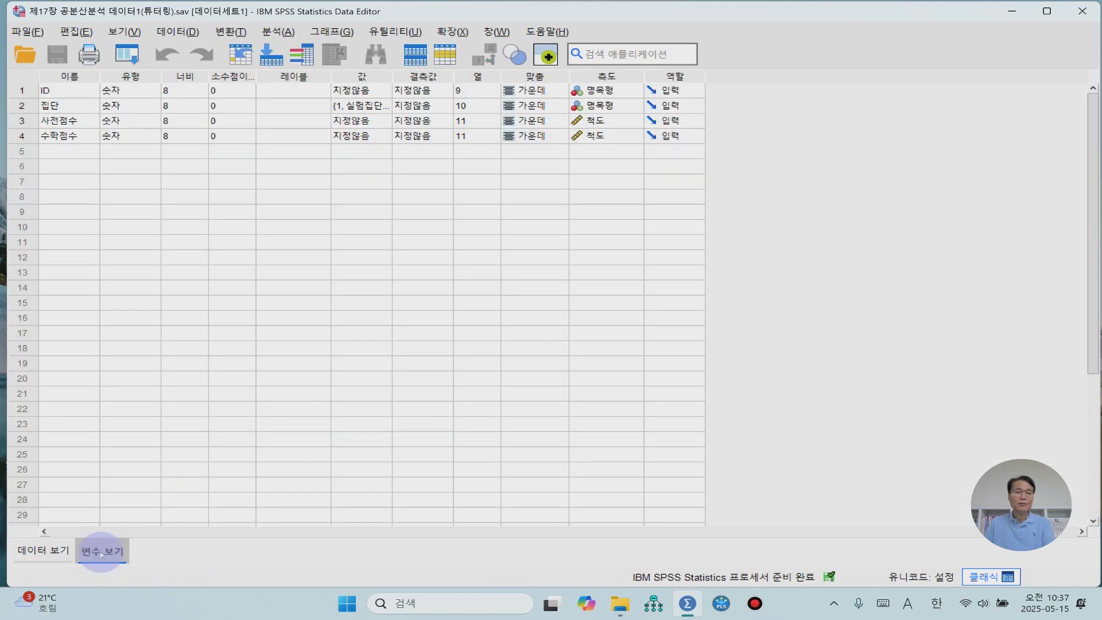
- Check the value labels defined for the 집단 variable
{"action": "left_click", "coordinate": [64, 107]}
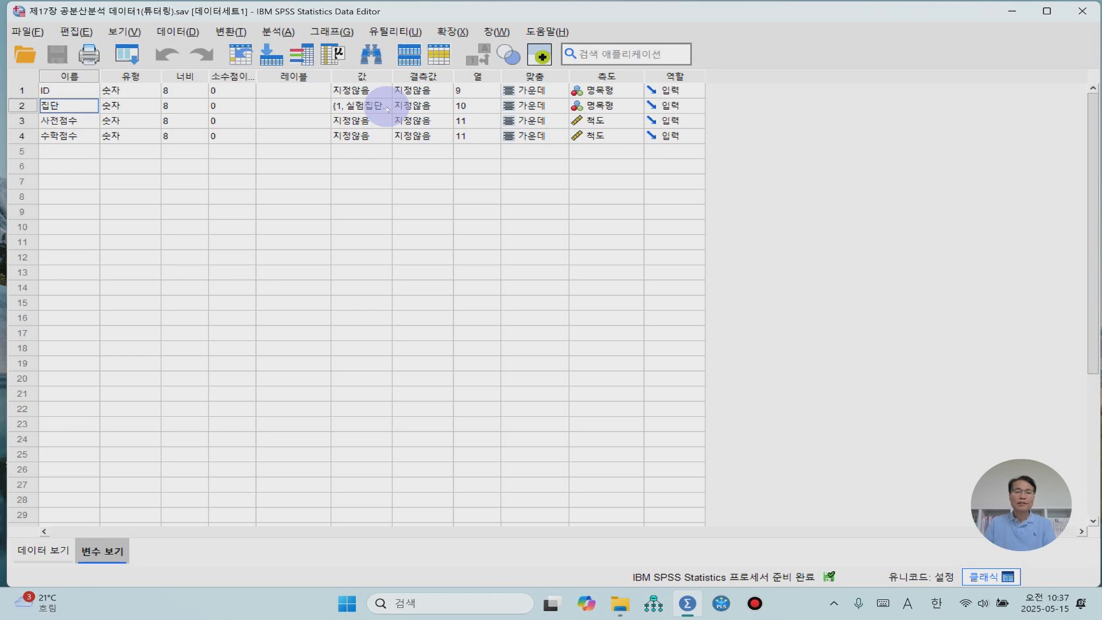
{"action": "double_click", "coordinate": [388, 109]}
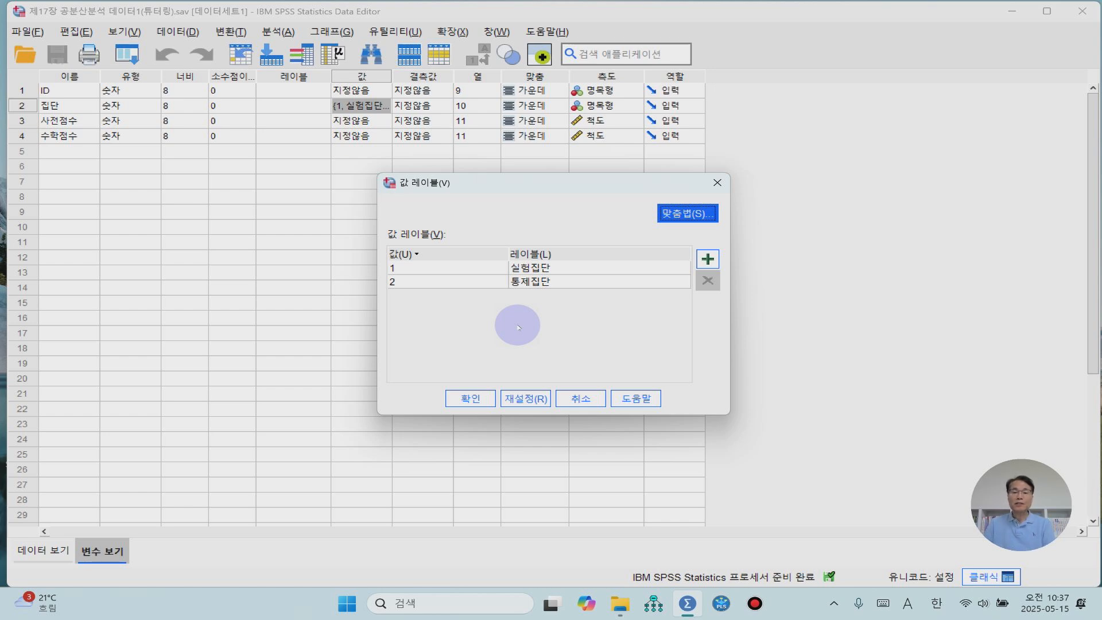
{"action": "left_click", "coordinate": [471, 398]}
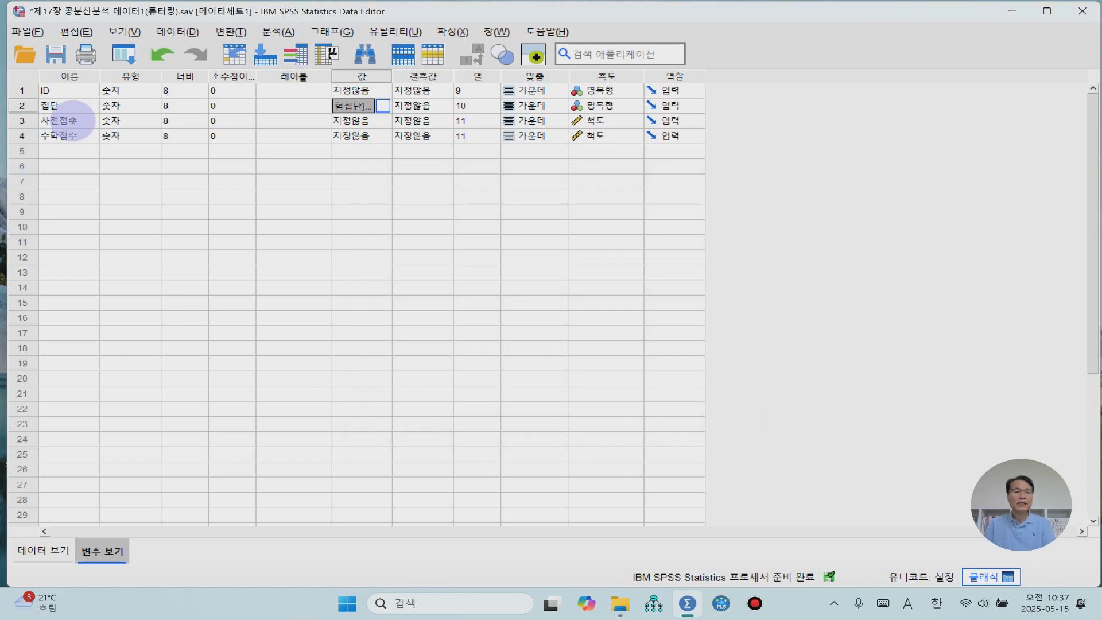
- Check the measurement levels of the 사전점수 and 수학점수 variables
{"action": "left_click", "coordinate": [74, 121]}
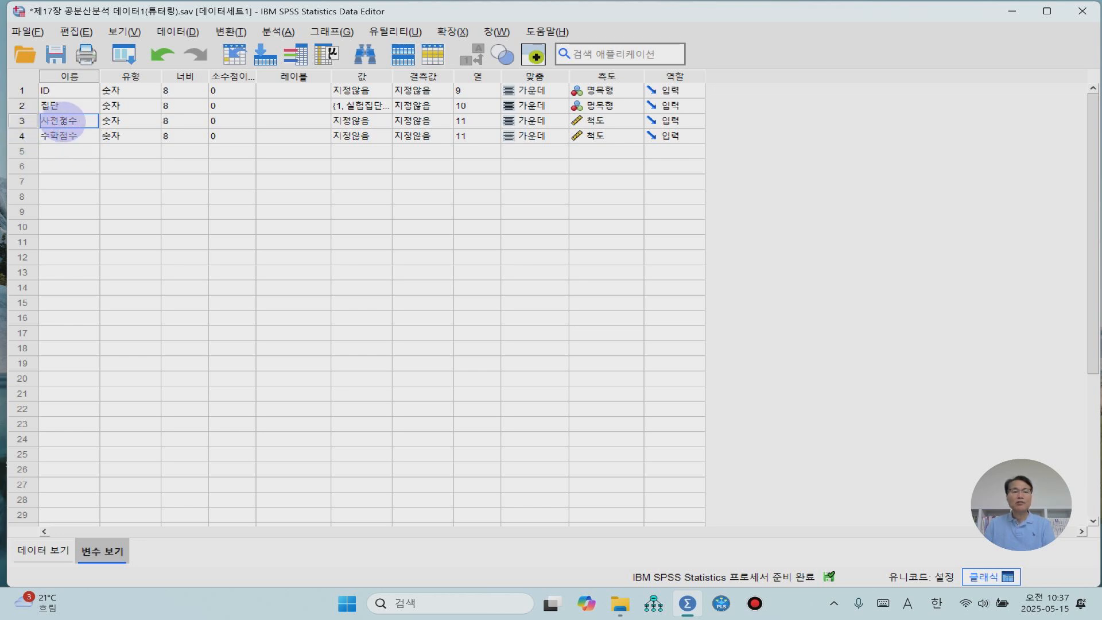
{"action": "left_click", "coordinate": [624, 121]}
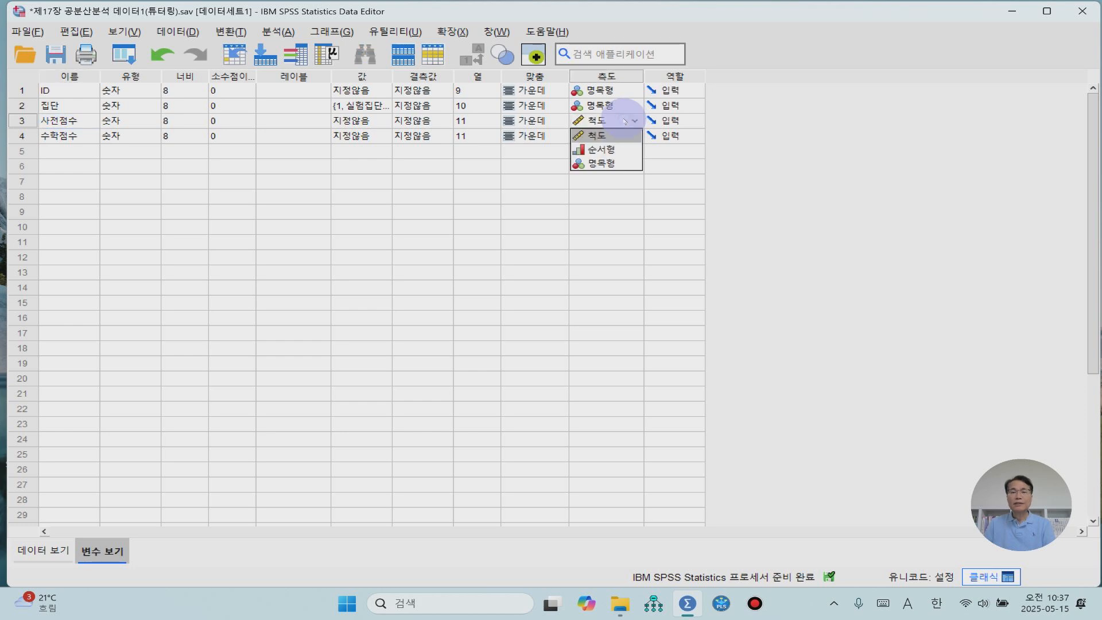
{"action": "left_click", "coordinate": [624, 194]}
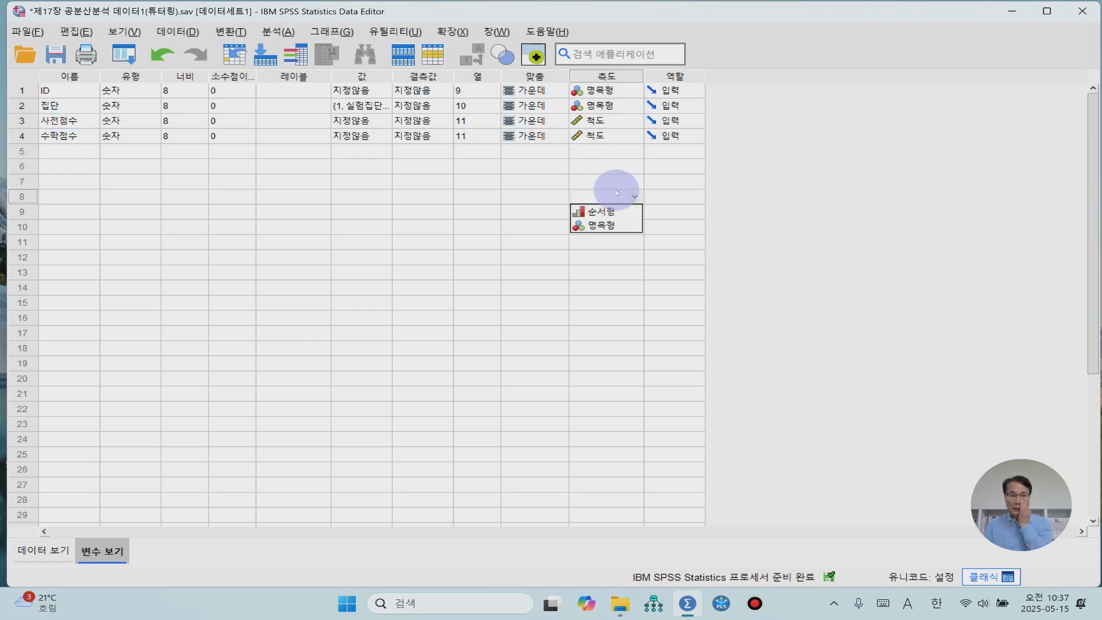
{"action": "left_click", "coordinate": [620, 140]}
{"action": "left_click", "coordinate": [600, 150]}
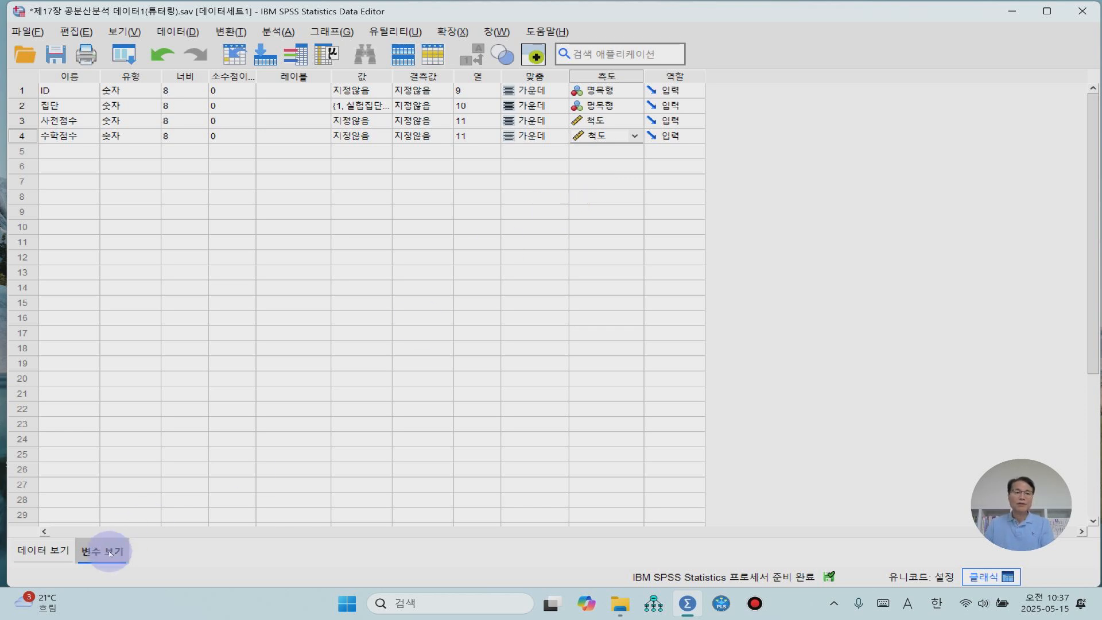
- Return to the data values and look over the 집단, 사전점수 and 수학점수 columns
{"action": "left_click", "coordinate": [58, 555]}
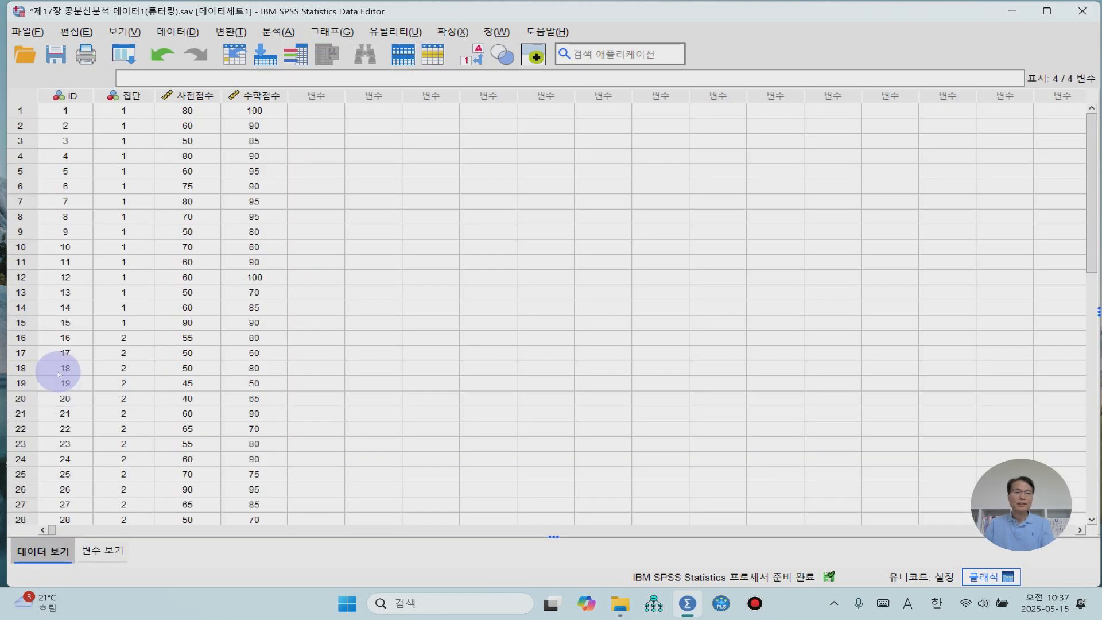
{"action": "left_click", "coordinate": [130, 94]}
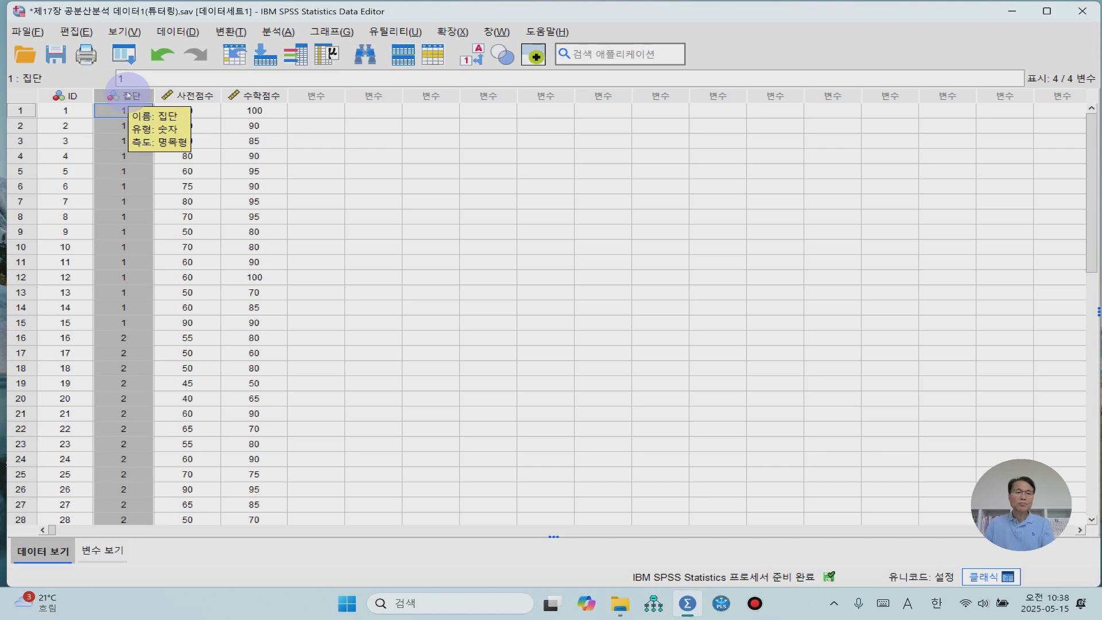
{"action": "left_click", "coordinate": [190, 95]}
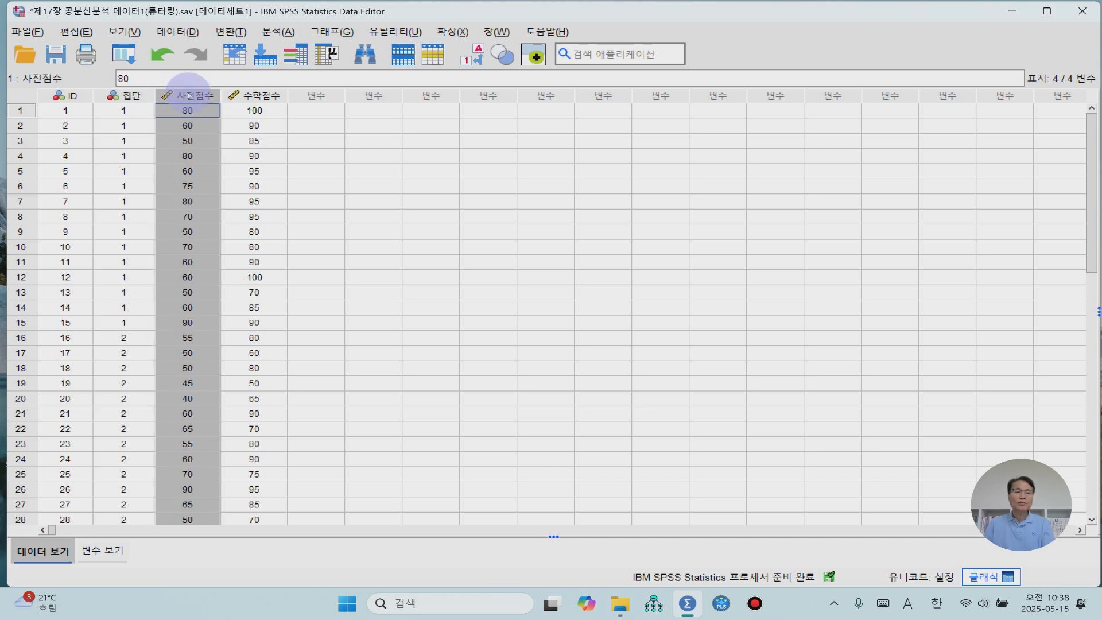
{"action": "left_click", "coordinate": [258, 96]}
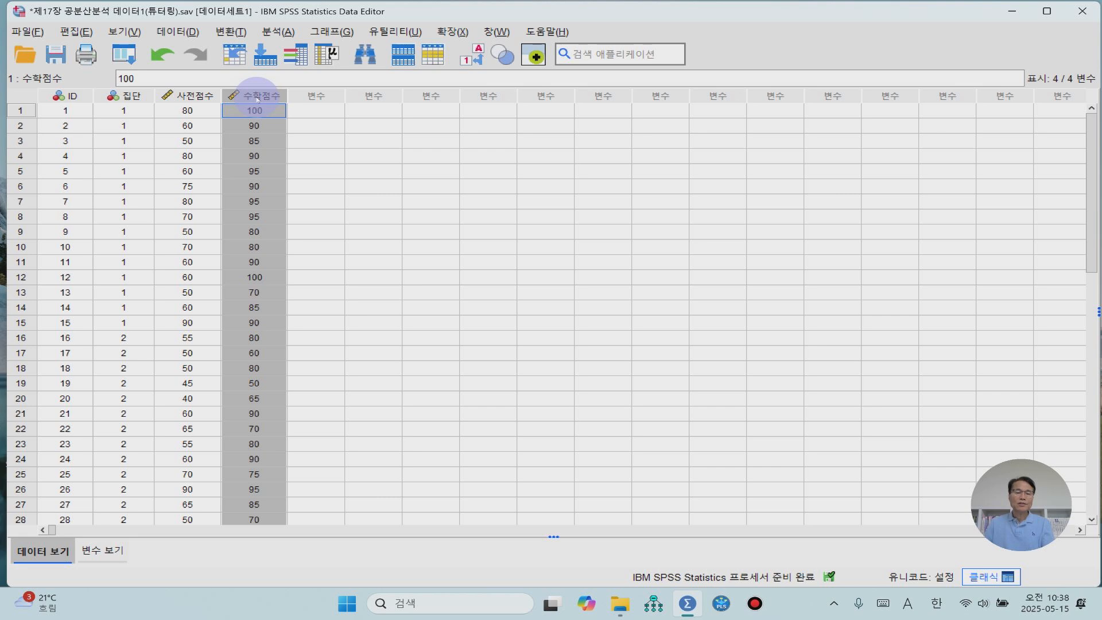
{"action": "left_click", "coordinate": [332, 125]}
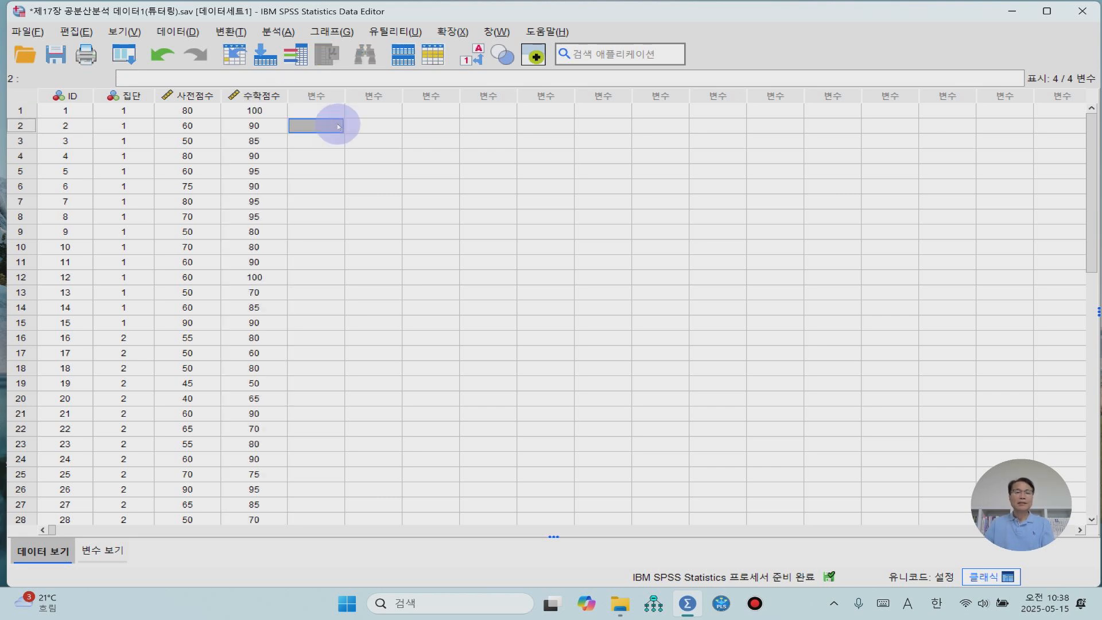
- Start a 데이터 탐색 (Explore) analysis with 집단 as the factor
{"action": "left_click", "coordinate": [278, 33]}
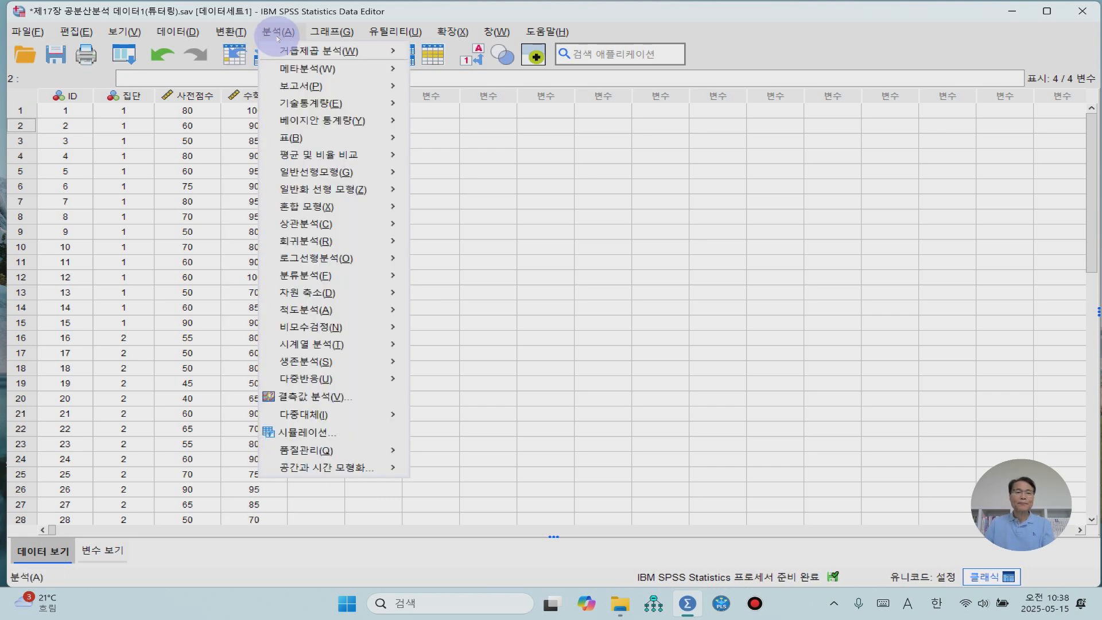
{"action": "mouse_move", "coordinate": [315, 103]}
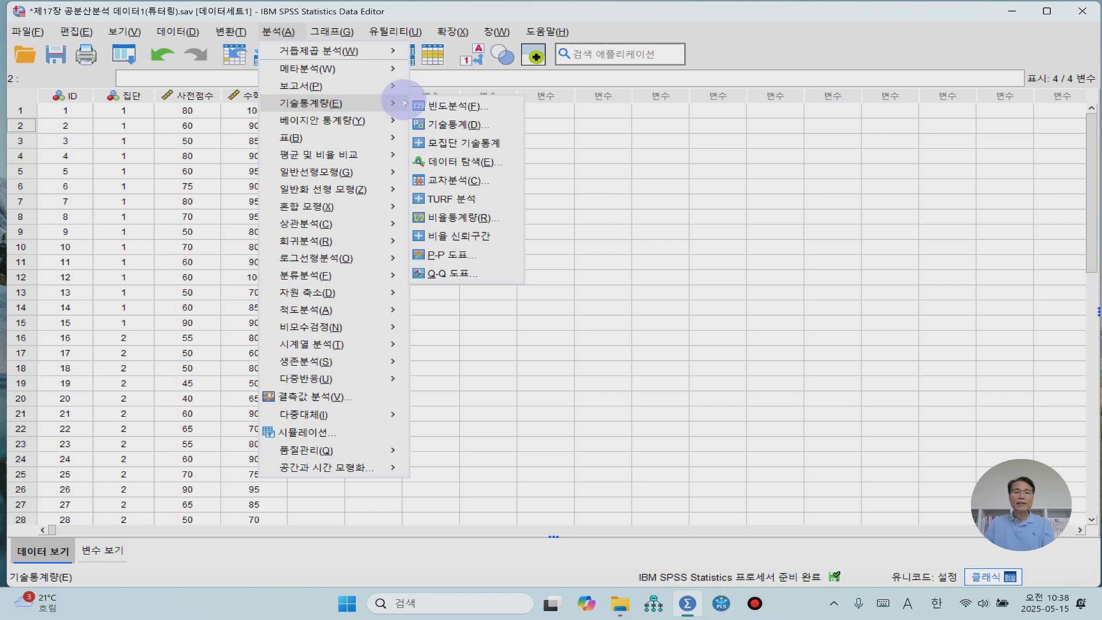
{"action": "left_click", "coordinate": [463, 163]}
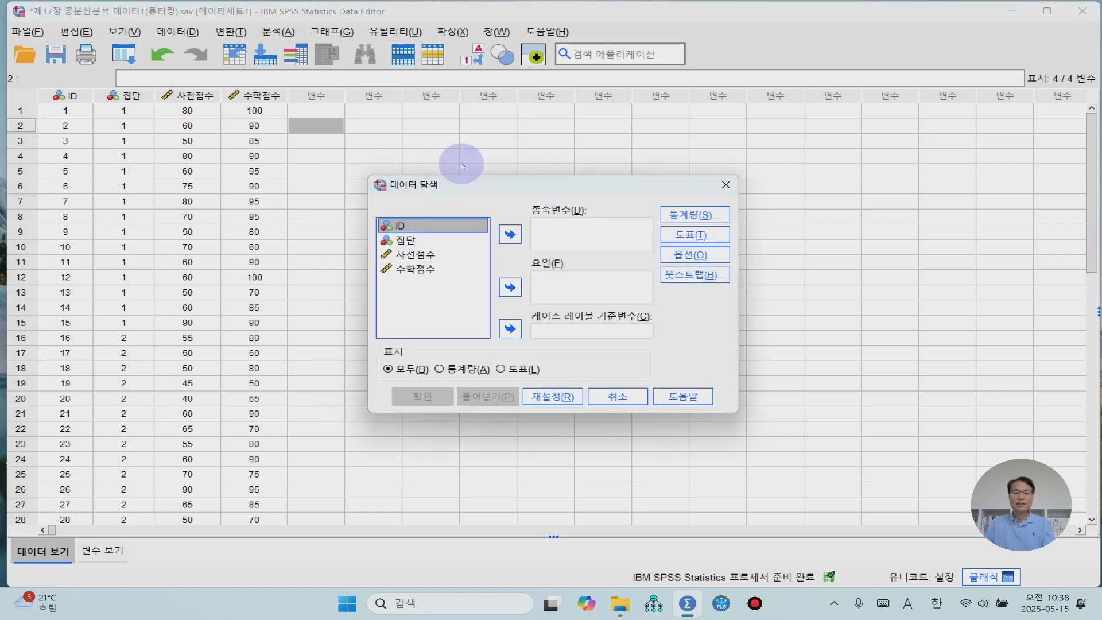
{"action": "left_click", "coordinate": [400, 241]}
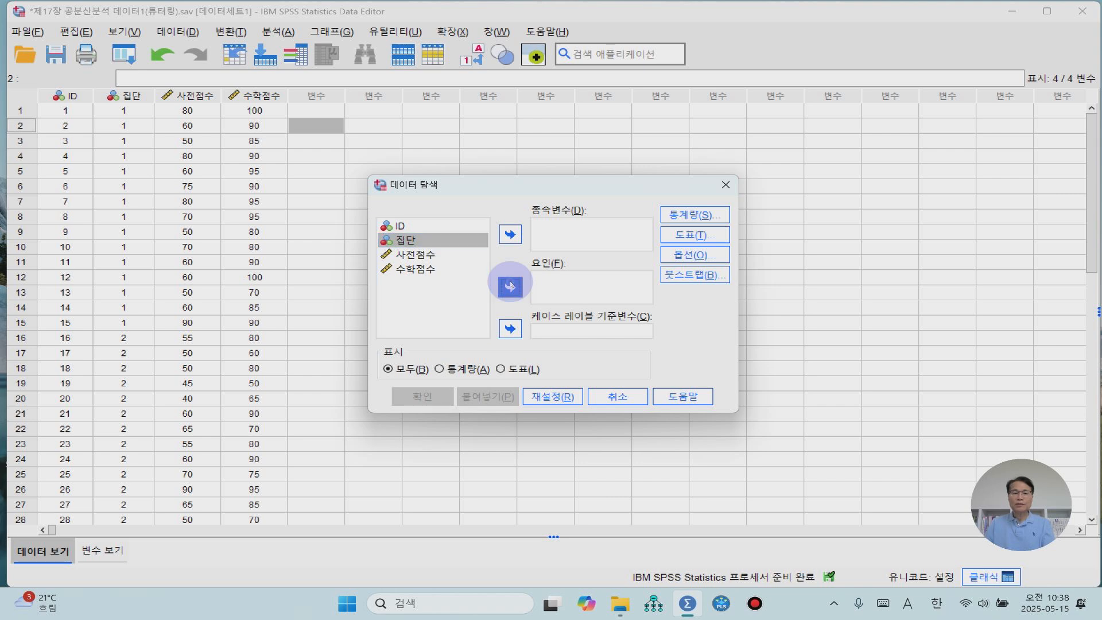
{"action": "left_click", "coordinate": [510, 286]}
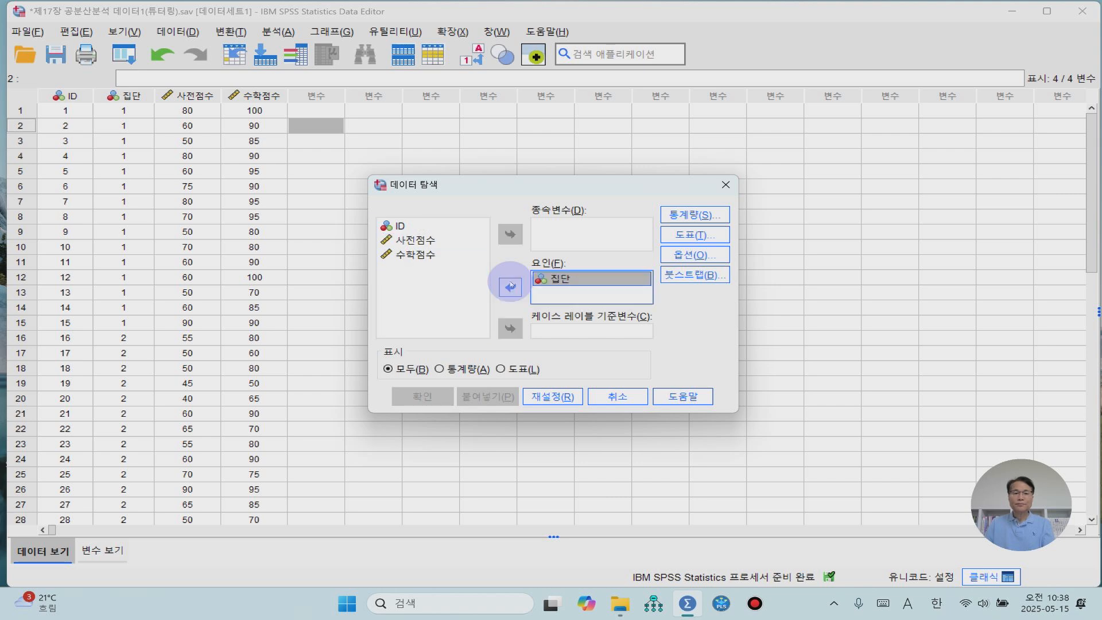
- Assign 사전점수 and 수학점수 together as the dependent variables of the Explore analysis
{"action": "left_click", "coordinate": [414, 241], "text": "shift"}
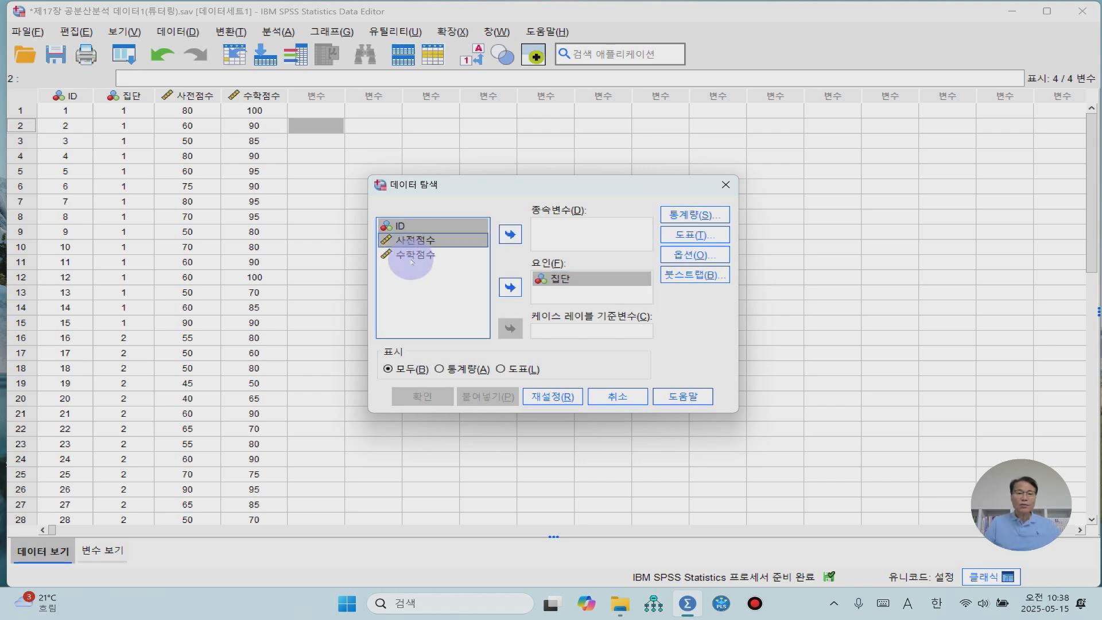
{"action": "left_click", "coordinate": [414, 255]}
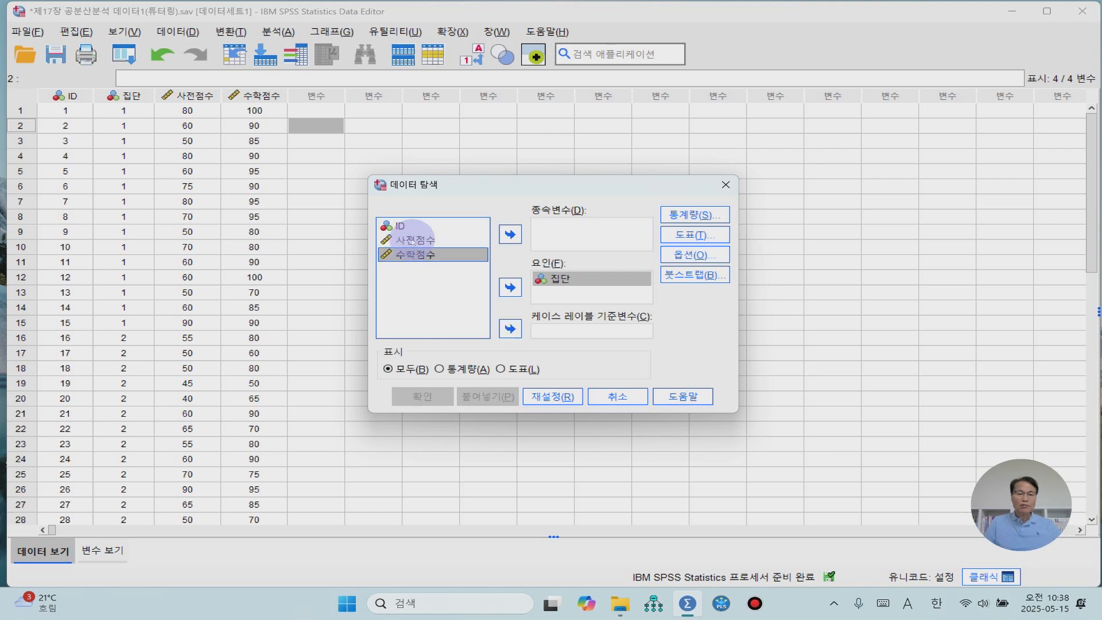
{"action": "left_click", "coordinate": [413, 240]}
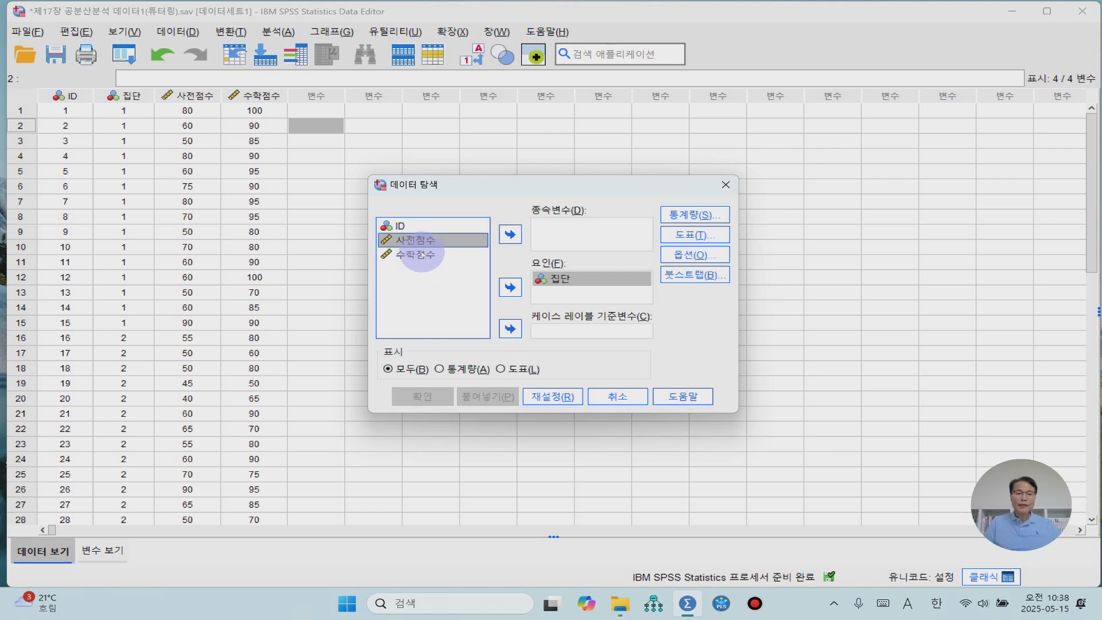
{"action": "left_click", "coordinate": [421, 255], "text": "ctrl"}
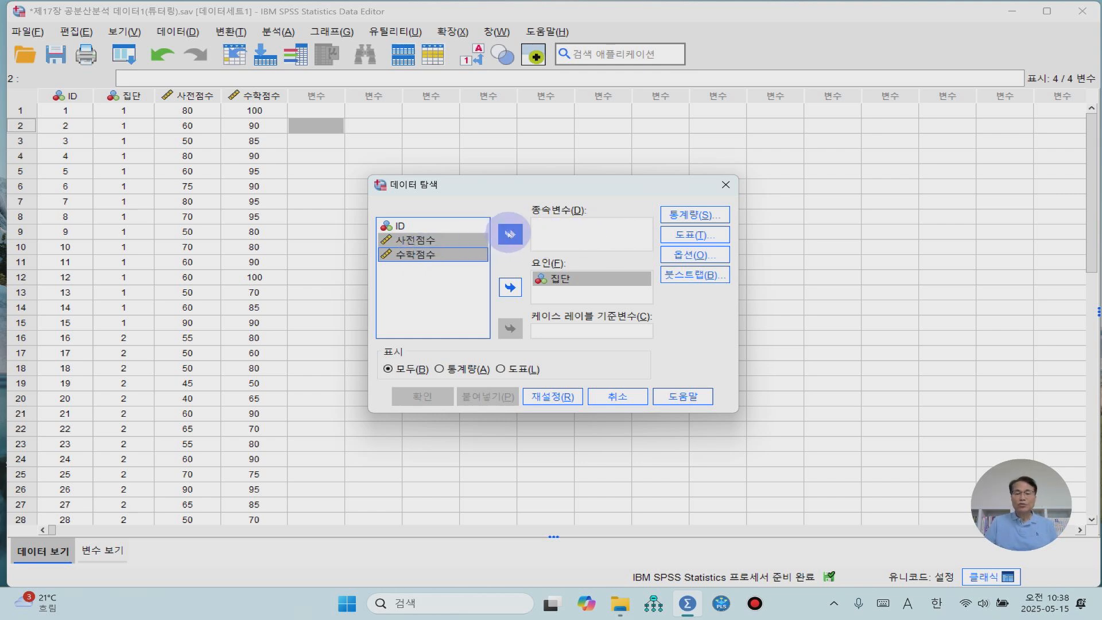
{"action": "left_click", "coordinate": [509, 234]}
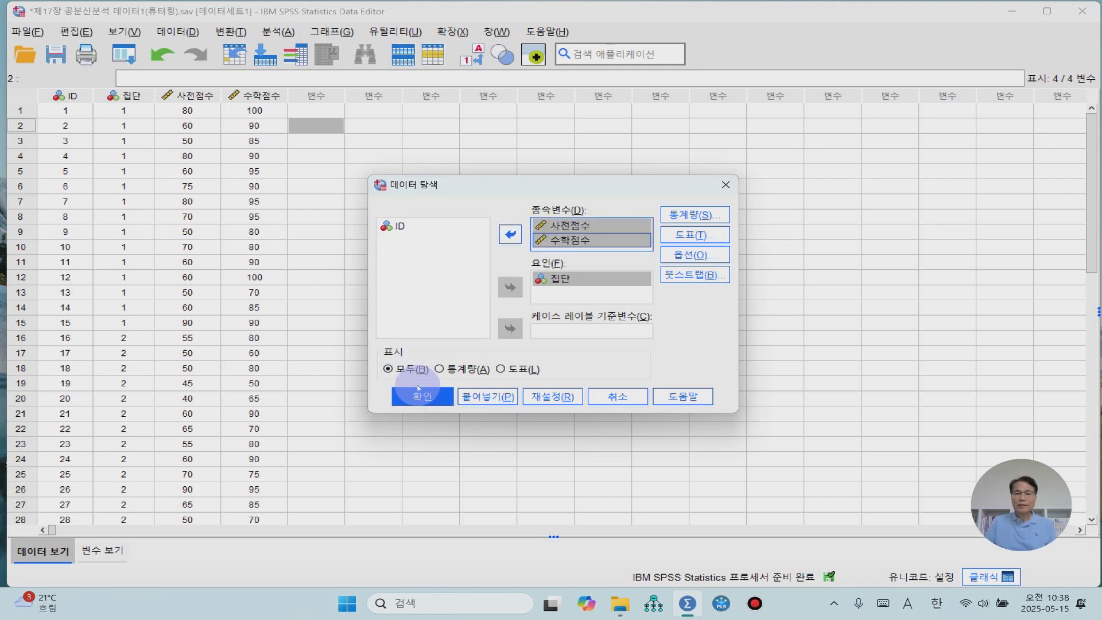
- Include histograms and normality plots with tests in the Explore output, and run the analysis
{"action": "left_click", "coordinate": [690, 236]}
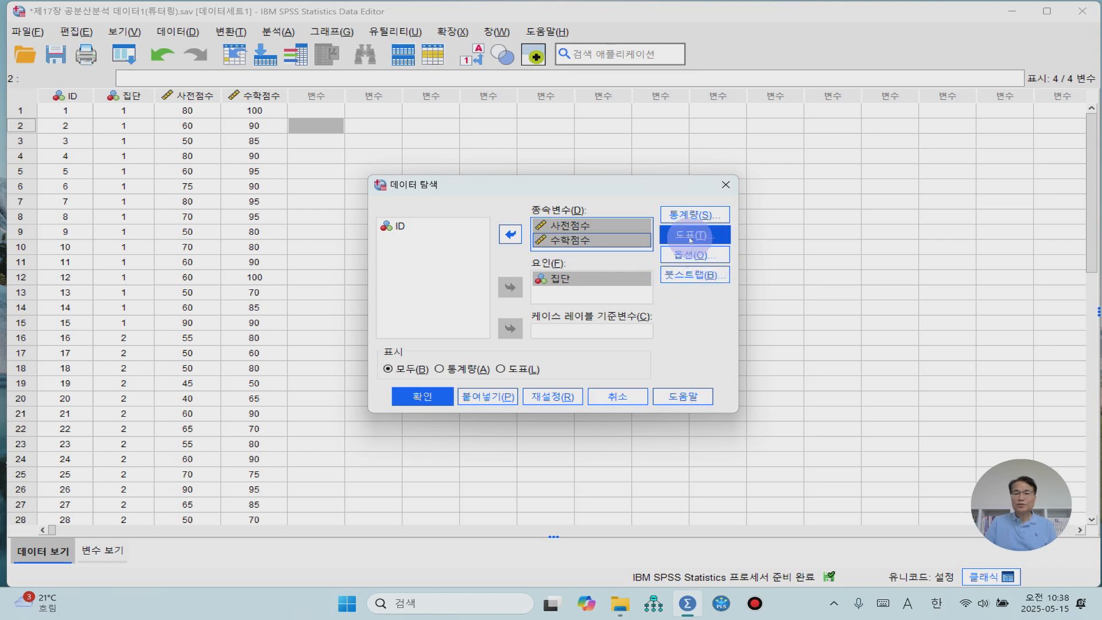
{"action": "left_click", "coordinate": [581, 240]}
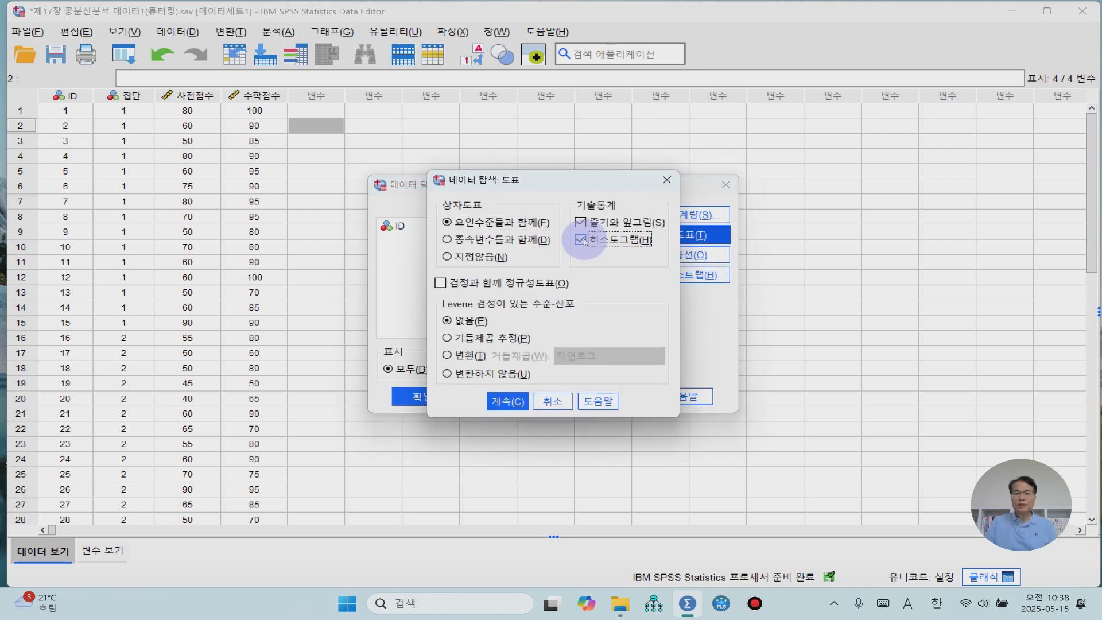
{"action": "left_click", "coordinate": [440, 283]}
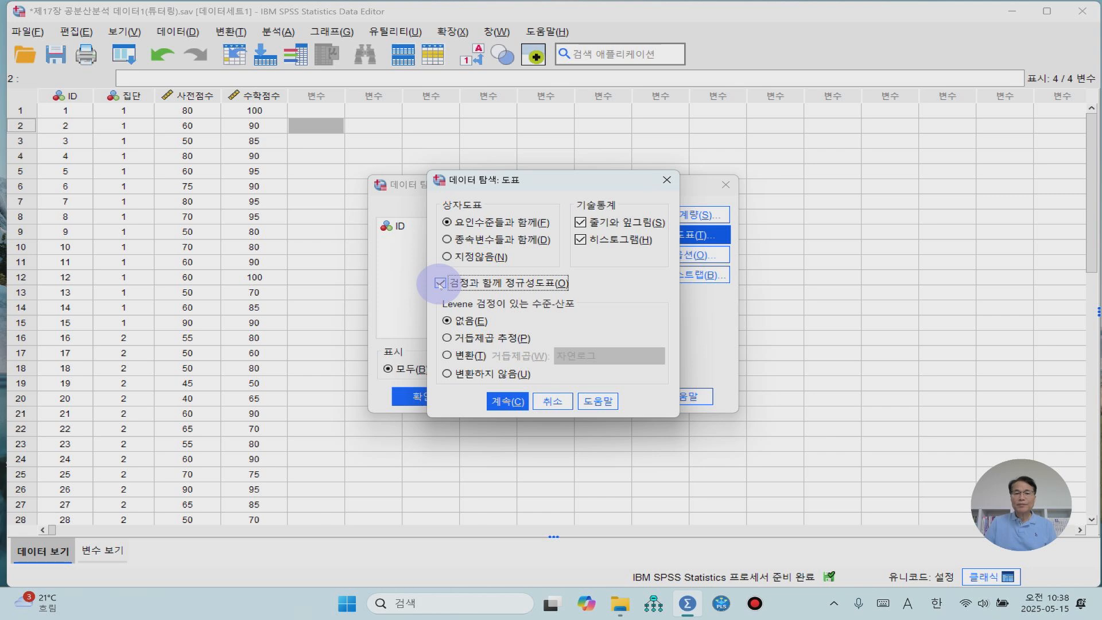
{"action": "left_click", "coordinate": [507, 402]}
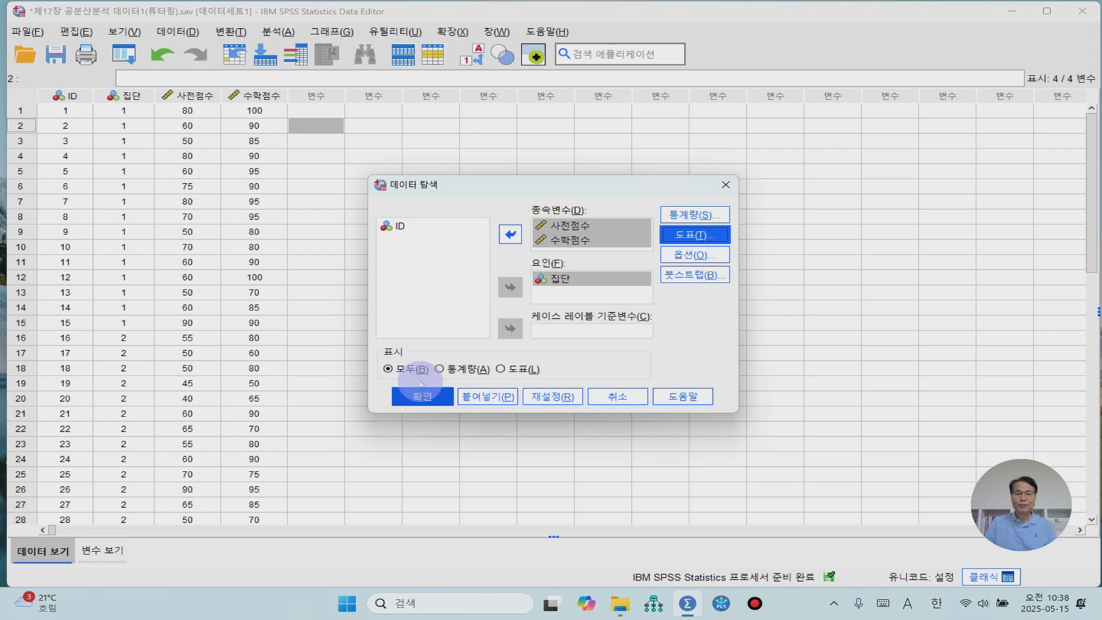
{"action": "left_click", "coordinate": [430, 402]}
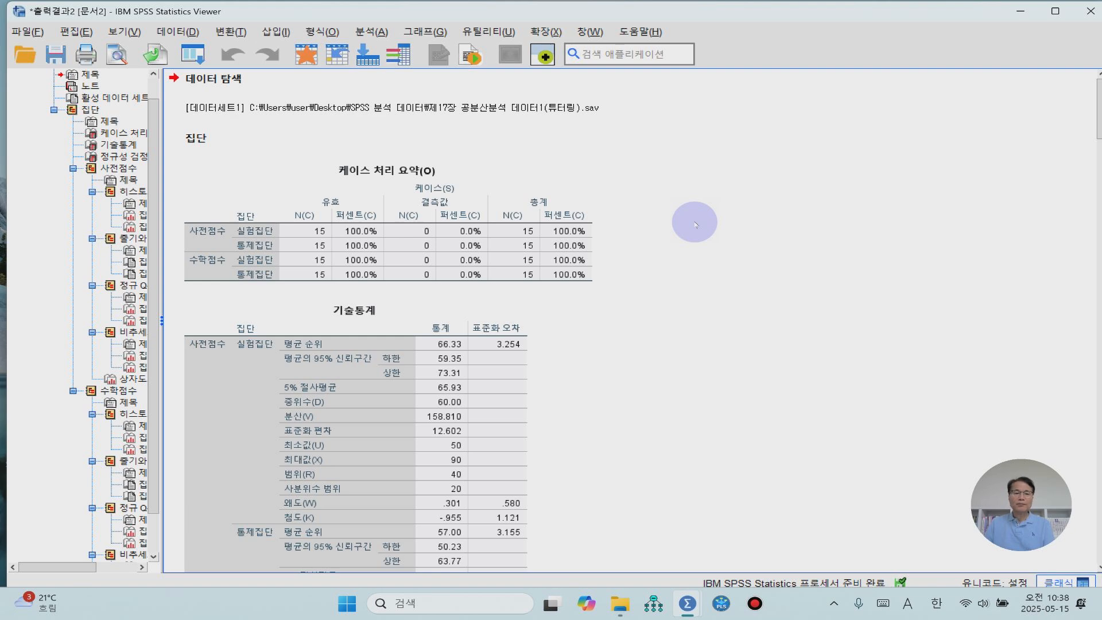
- Examine the 기술통계 table and the Shapiro-Wilk significance values in the 정규성 검정 table for both scores by group
{"action": "scroll", "coordinate": [695, 224], "scroll_direction": "down", "scroll_amount": 3}
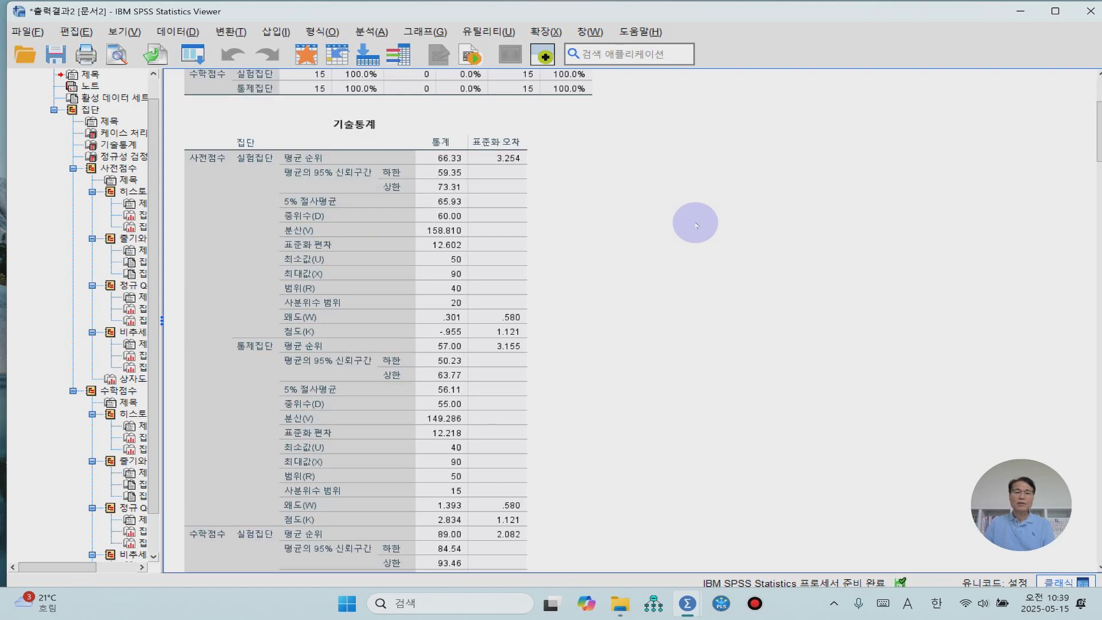
{"action": "scroll", "coordinate": [696, 225], "scroll_direction": "down", "scroll_amount": 1}
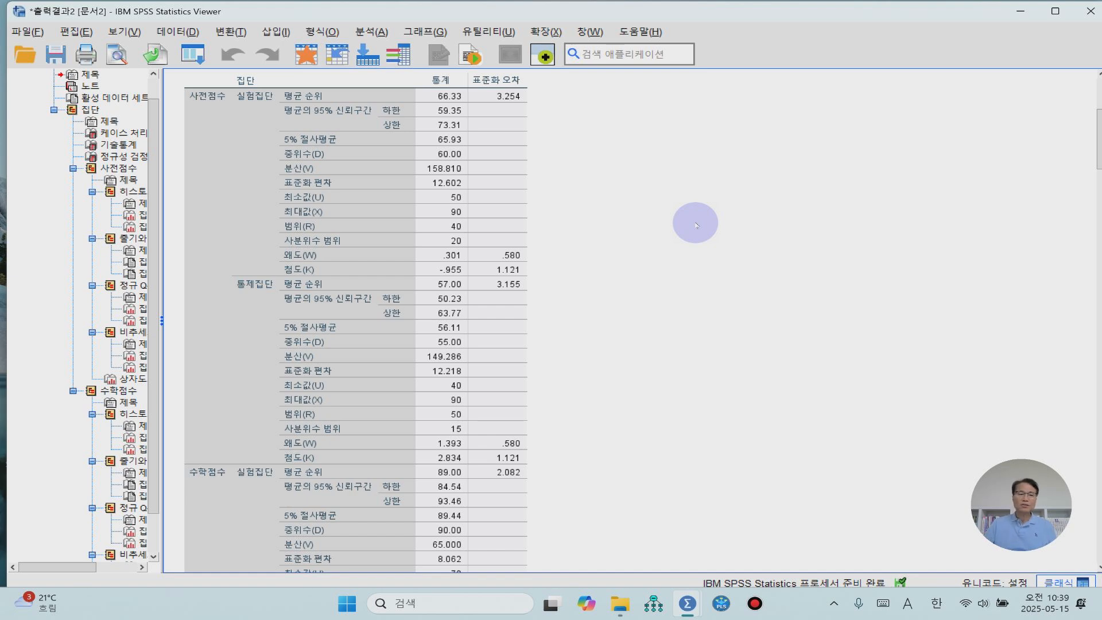
{"action": "scroll", "coordinate": [722, 299], "scroll_direction": "down", "scroll_amount": 5}
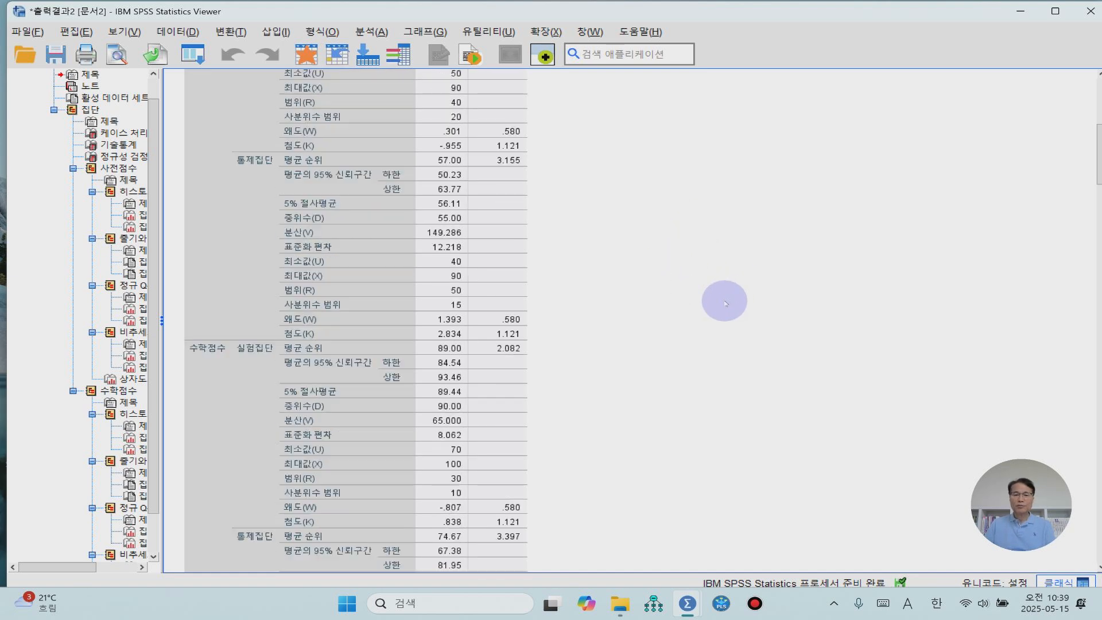
{"action": "scroll", "coordinate": [723, 301], "scroll_direction": "down", "scroll_amount": 4}
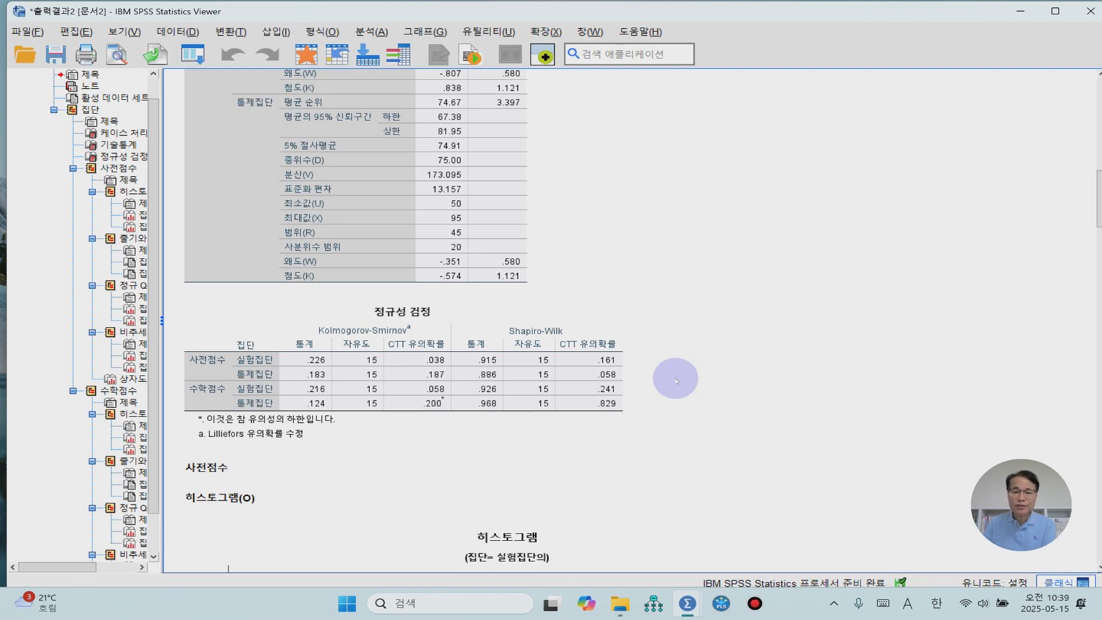
{"action": "left_click", "coordinate": [609, 386]}
{"action": "left_click", "coordinate": [756, 367]}
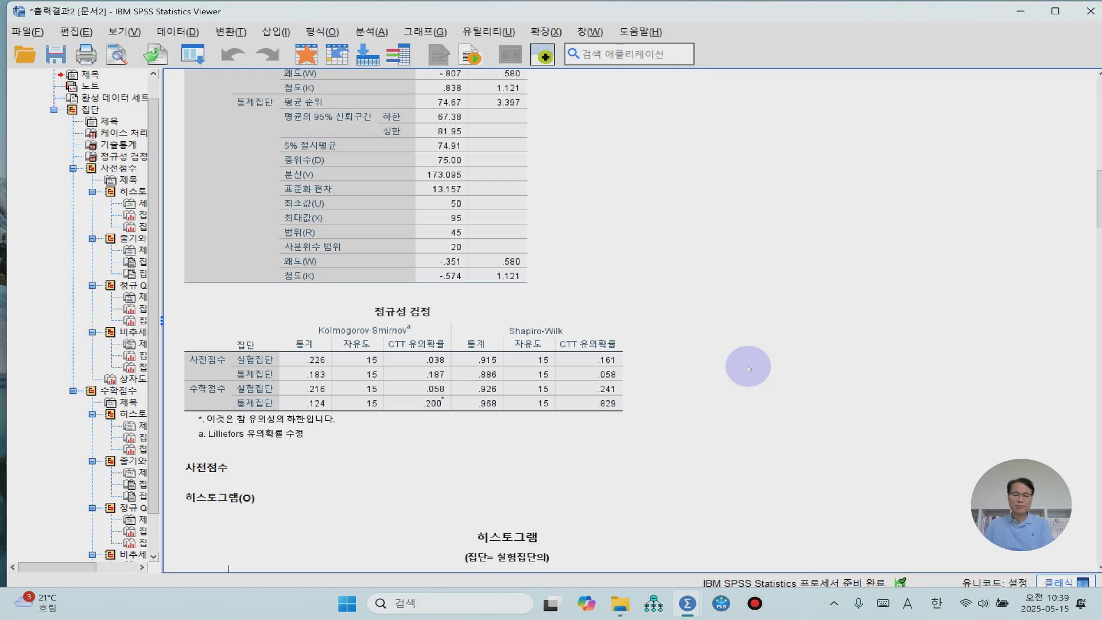
- Examine the histograms, stem-and-leaf plots, Q-Q plots and boxplots of 사전점수 and 수학점수 for both groups
{"action": "scroll", "coordinate": [749, 368], "scroll_direction": "down", "scroll_amount": 7}
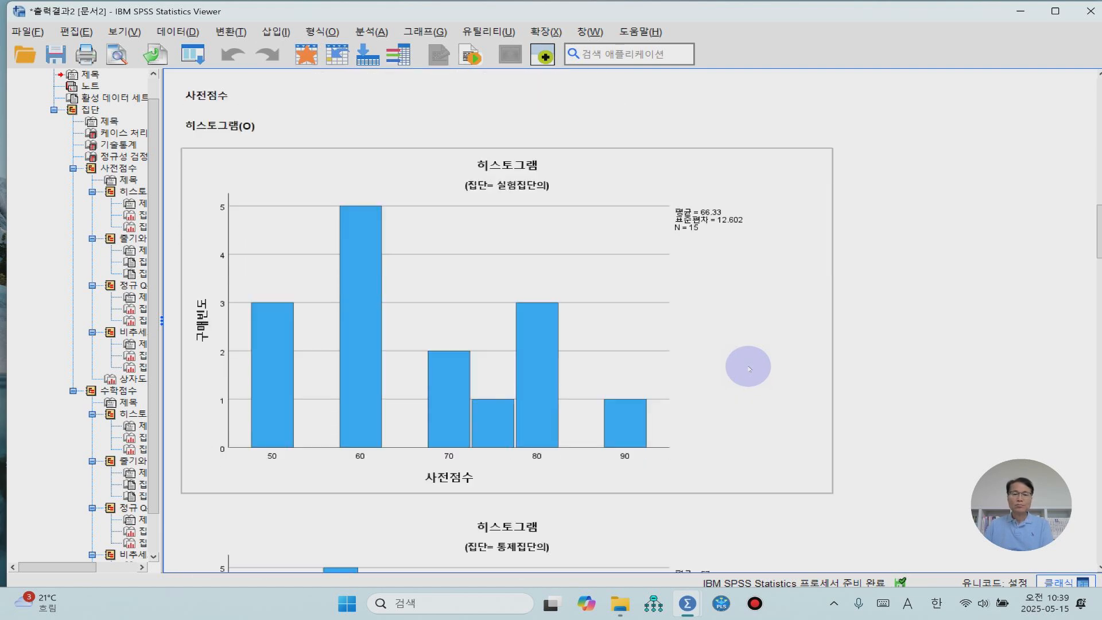
{"action": "scroll", "coordinate": [749, 368], "scroll_direction": "down", "scroll_amount": 10}
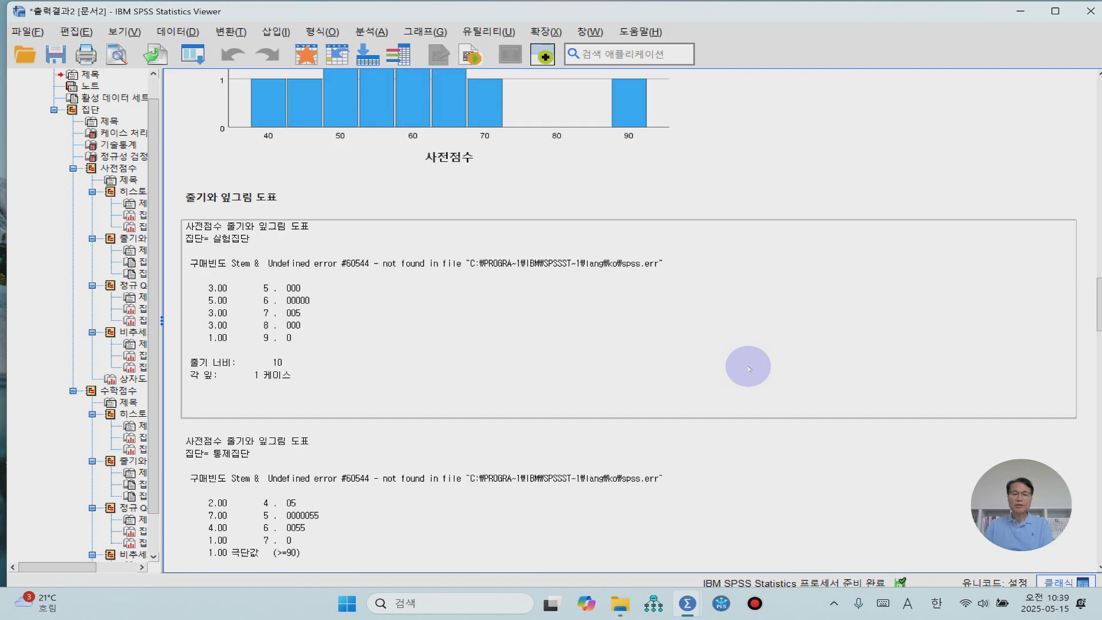
{"action": "scroll", "coordinate": [749, 368], "scroll_direction": "down", "scroll_amount": 6}
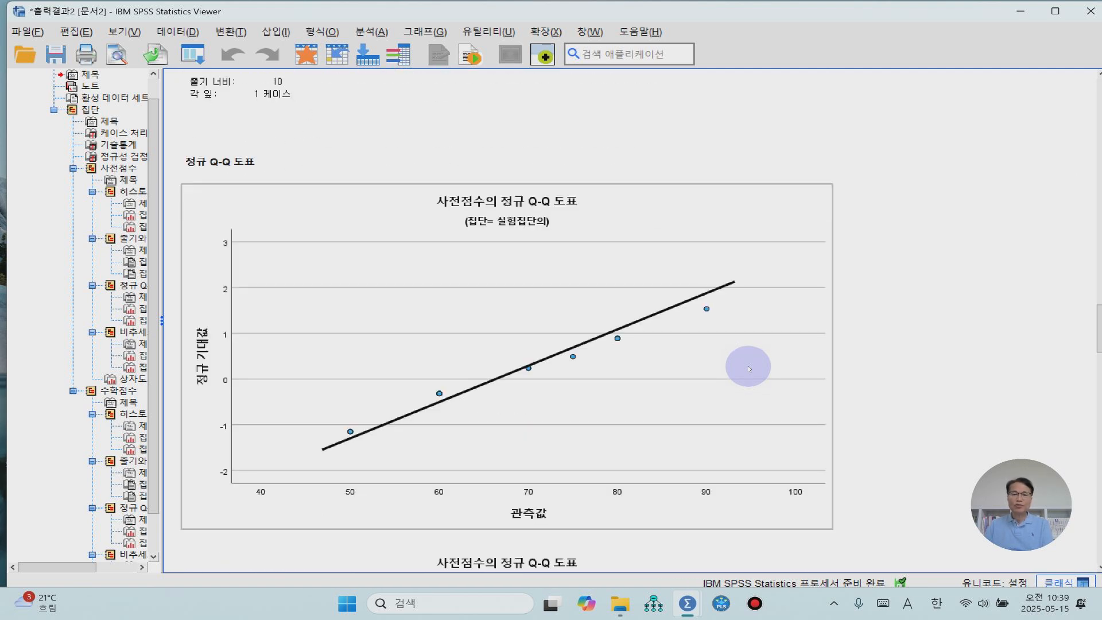
{"action": "scroll", "coordinate": [749, 368], "scroll_direction": "down", "scroll_amount": 8}
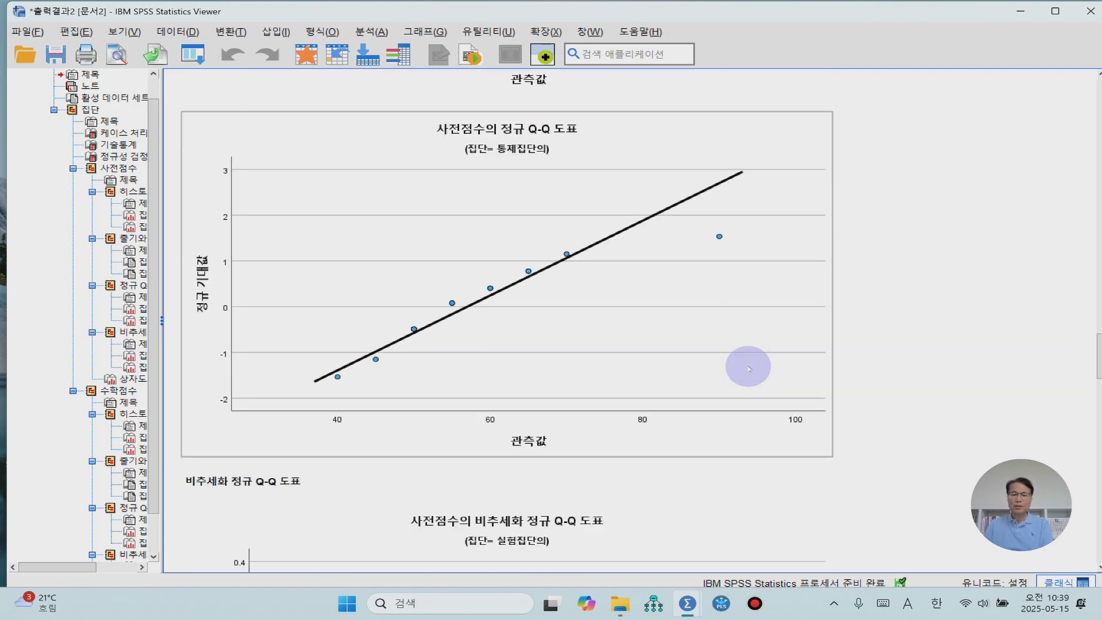
{"action": "scroll", "coordinate": [749, 368], "scroll_direction": "down", "scroll_amount": 16}
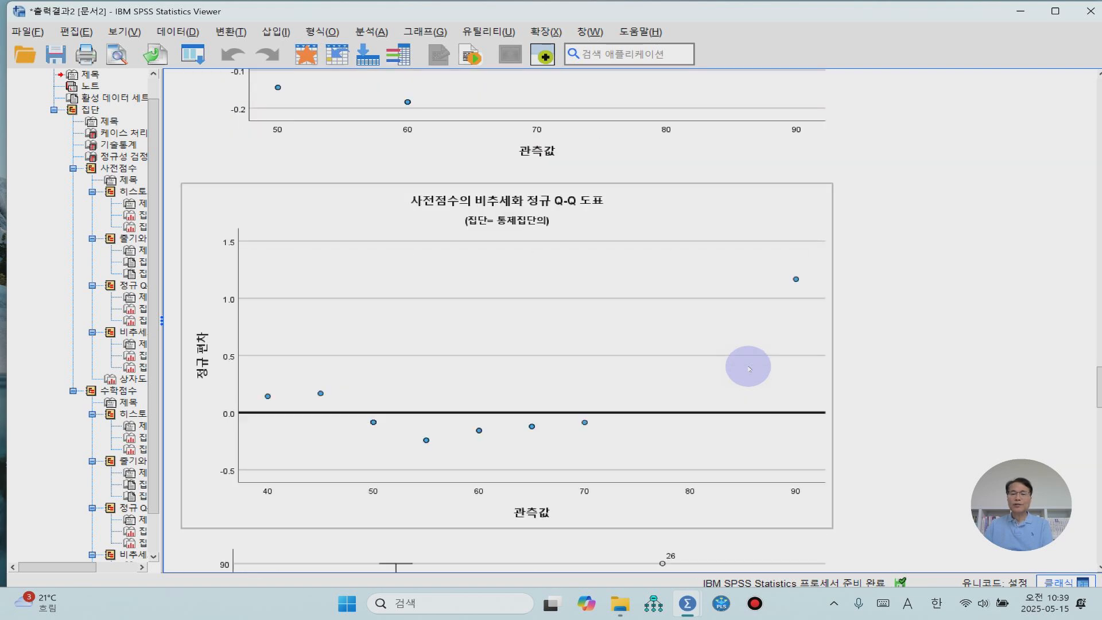
{"action": "scroll", "coordinate": [749, 368], "scroll_direction": "down", "scroll_amount": 6}
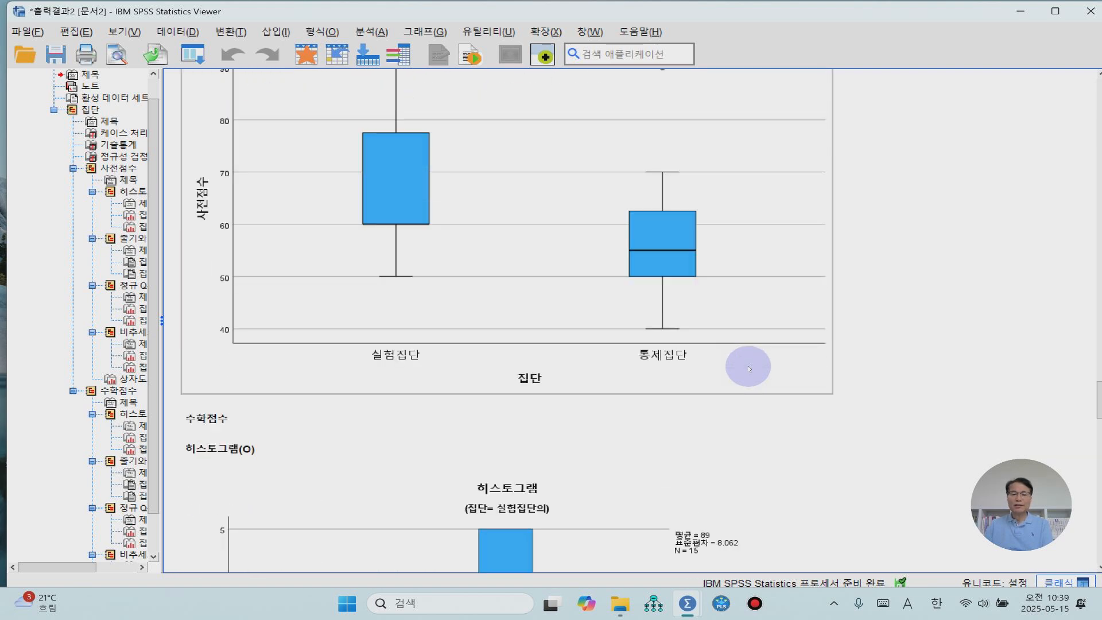
{"action": "scroll", "coordinate": [749, 368], "scroll_direction": "up", "scroll_amount": 4}
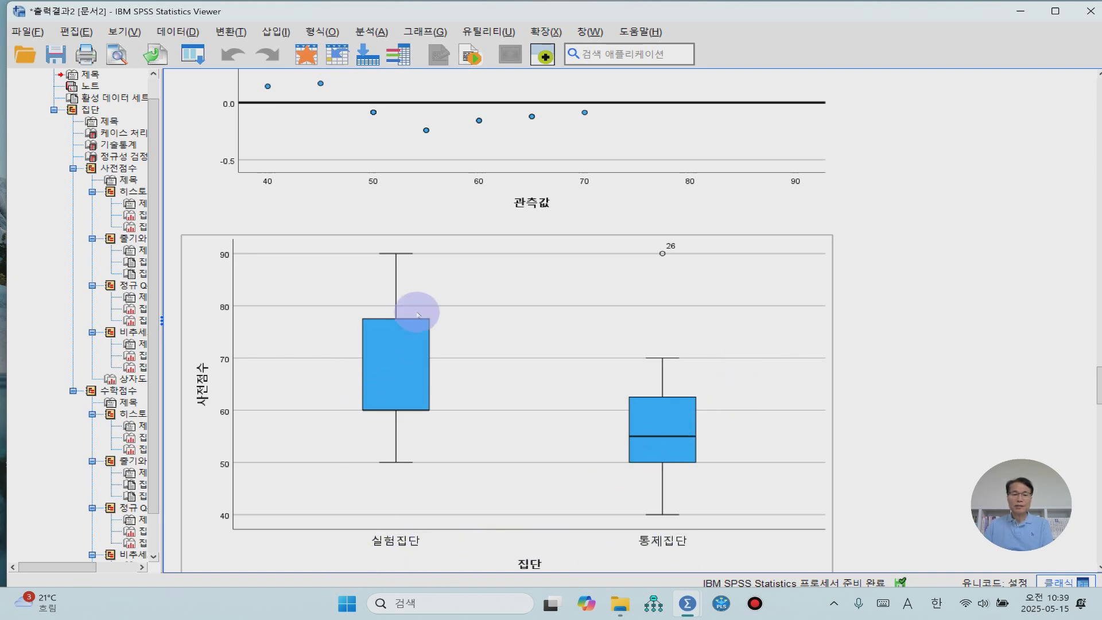
{"action": "scroll", "coordinate": [432, 303], "scroll_direction": "down", "scroll_amount": 5}
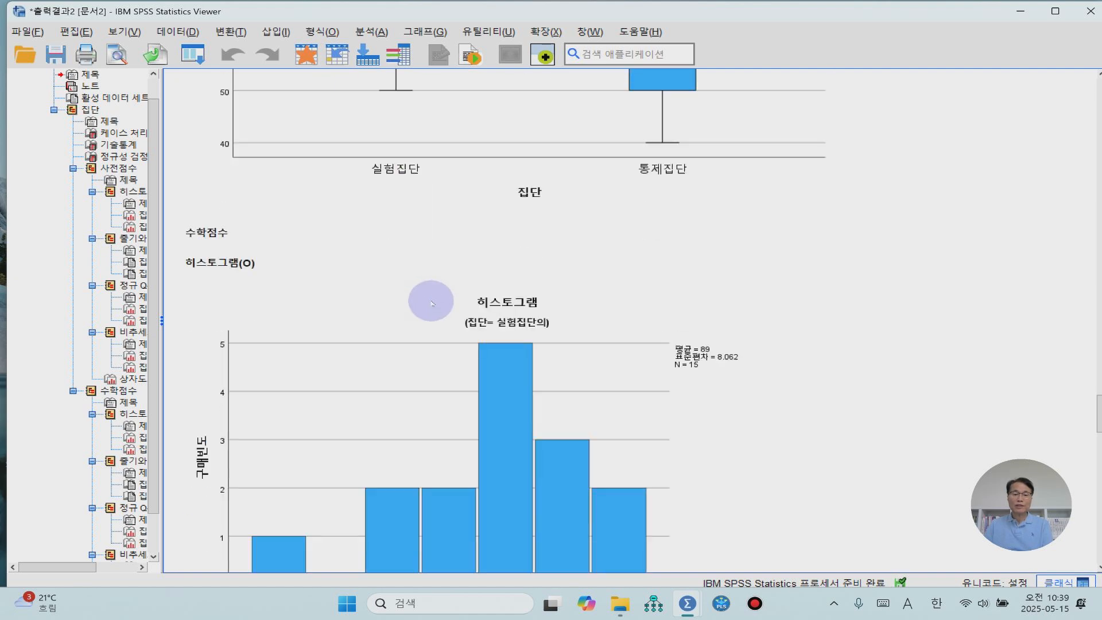
{"action": "scroll", "coordinate": [376, 340], "scroll_direction": "down", "scroll_amount": 15}
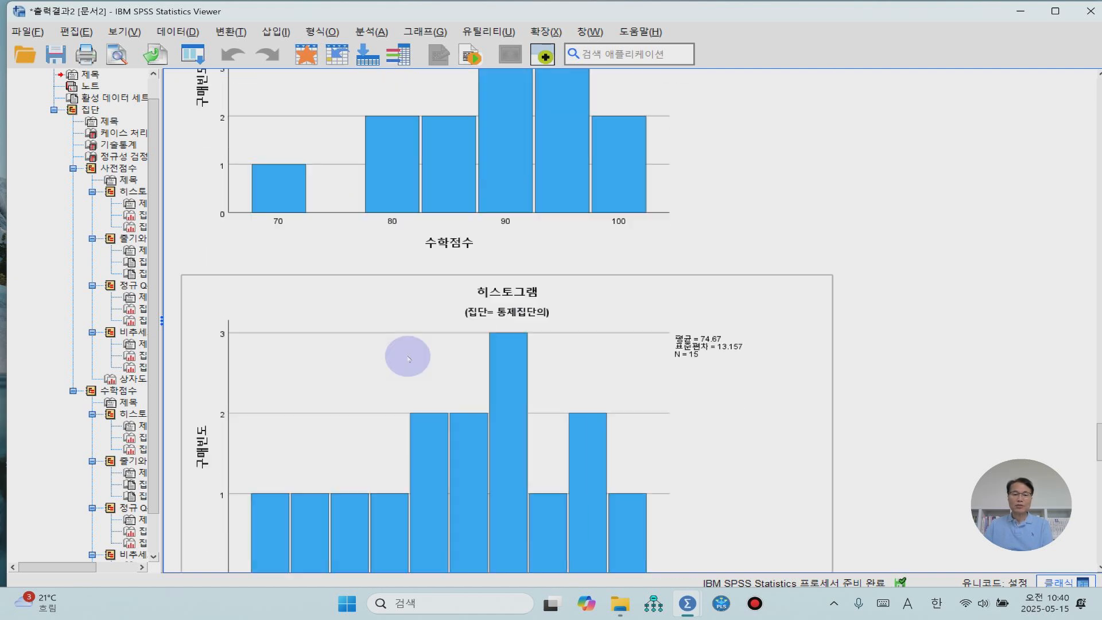
{"action": "scroll", "coordinate": [408, 359], "scroll_direction": "down", "scroll_amount": 20}
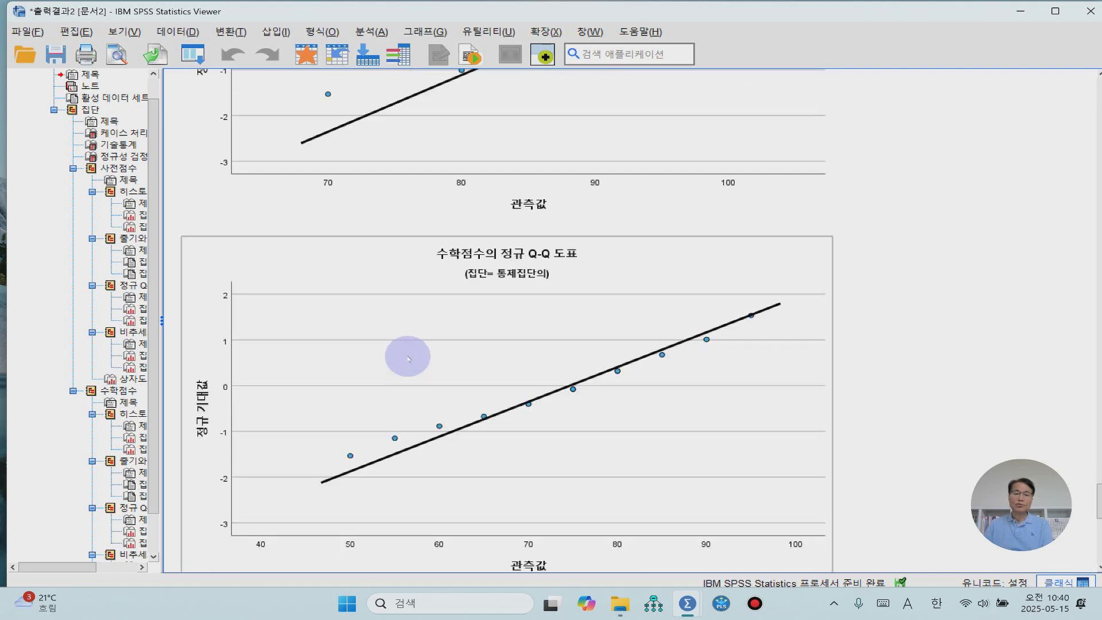
{"action": "scroll", "coordinate": [408, 359], "scroll_direction": "down", "scroll_amount": 3}
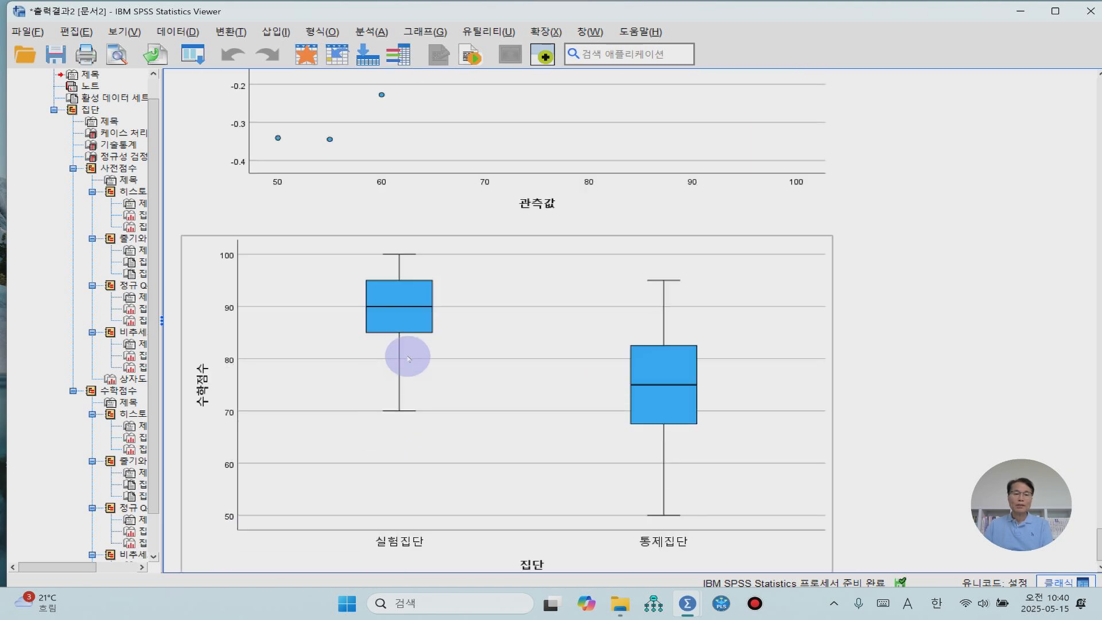
{"action": "scroll", "coordinate": [408, 358], "scroll_direction": "down", "scroll_amount": 1}
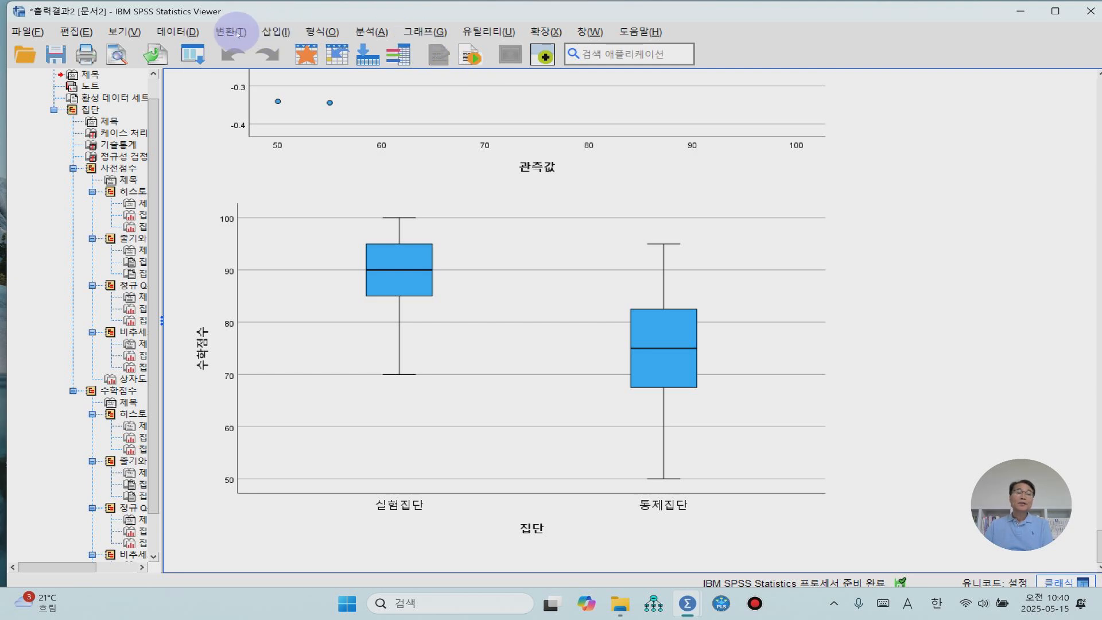
- Start a 독립표본 T 검정 (independent-samples T test) with 집단 as the grouping variable, defining the groups as 1 and 2
{"action": "left_click", "coordinate": [381, 32]}
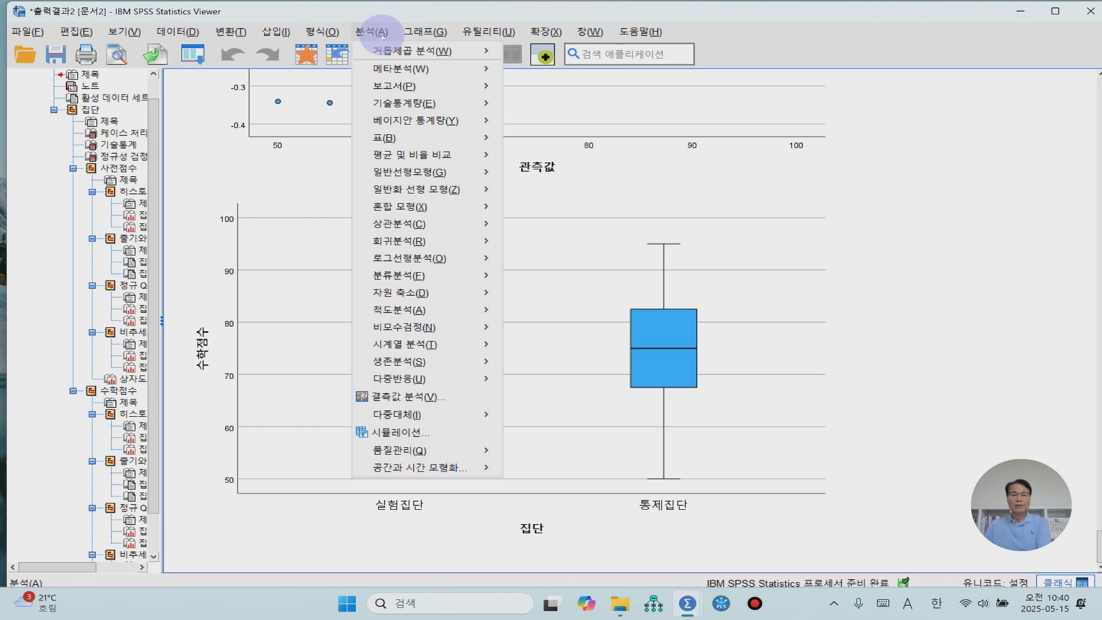
{"action": "mouse_move", "coordinate": [406, 156]}
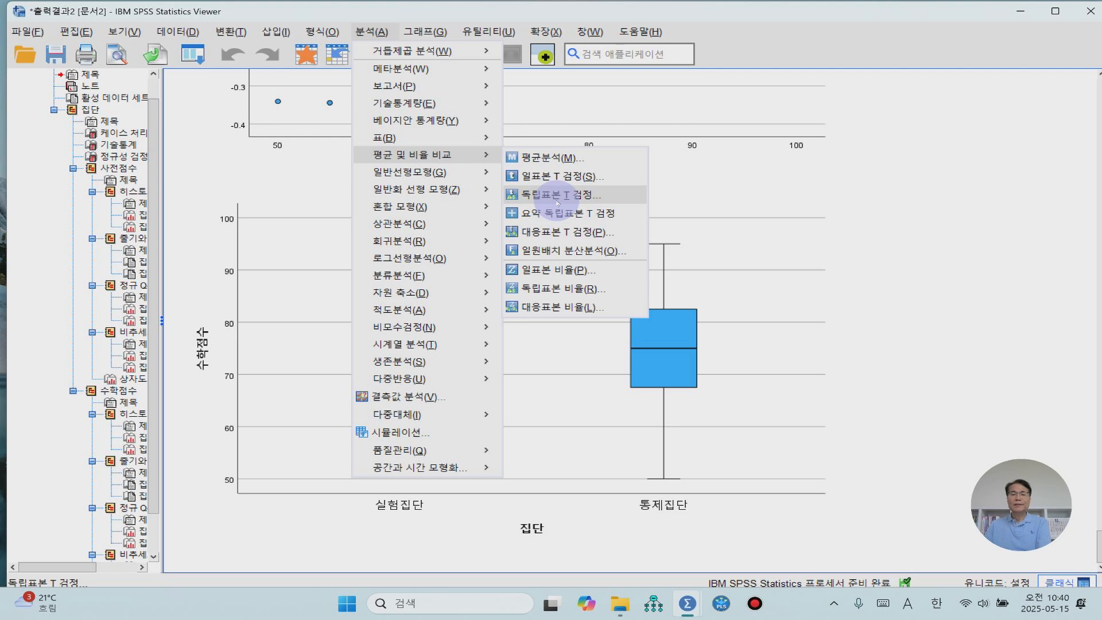
{"action": "left_click", "coordinate": [556, 196]}
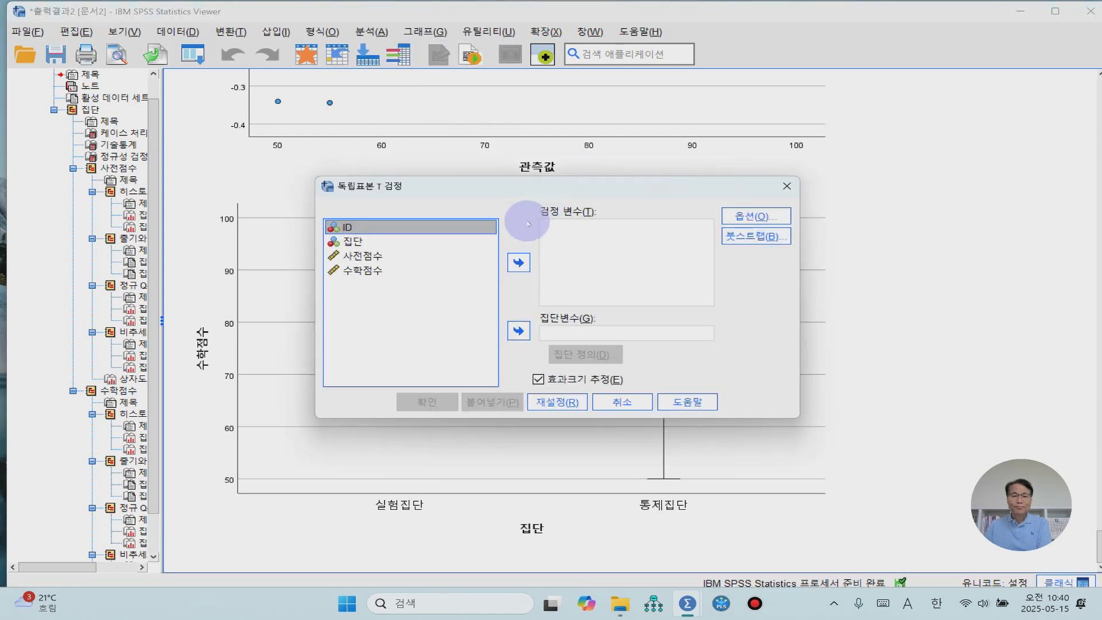
{"action": "left_click", "coordinate": [353, 241]}
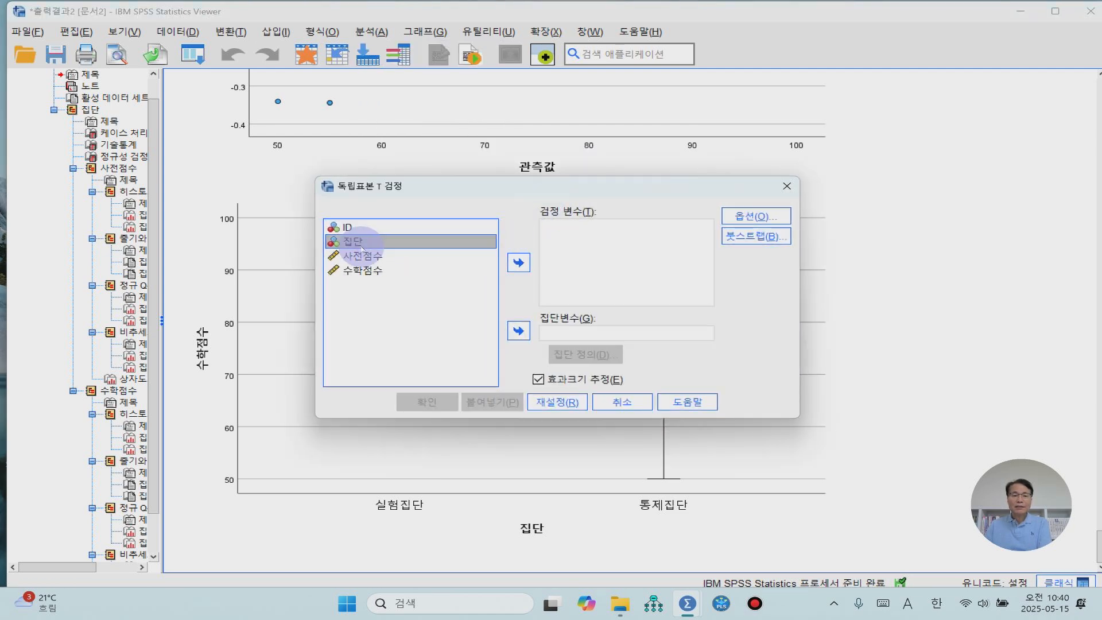
{"action": "left_click", "coordinate": [517, 332]}
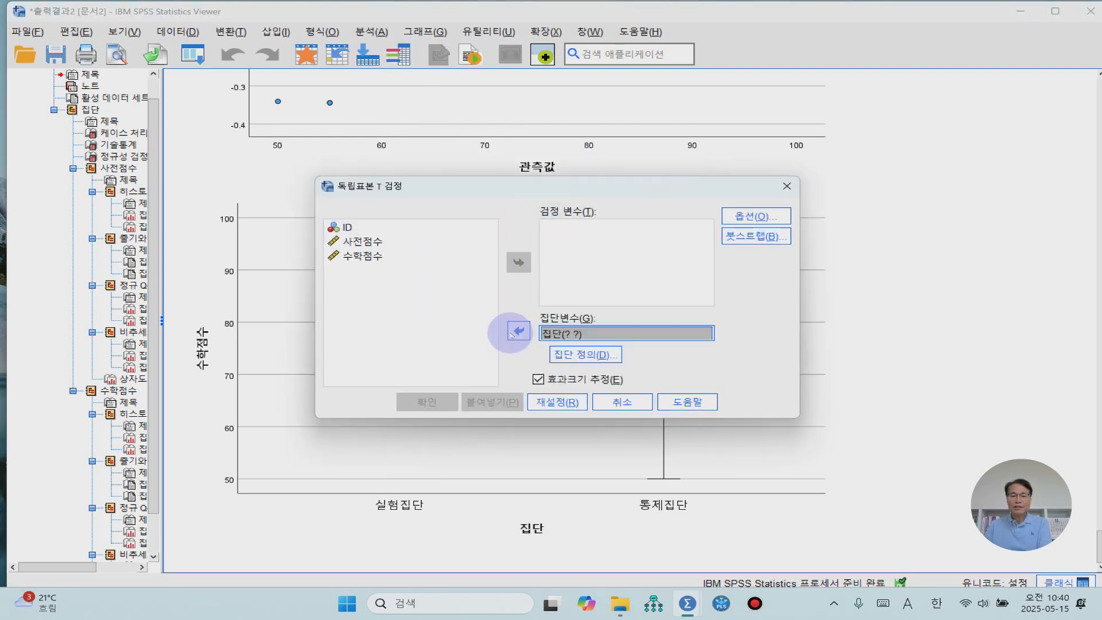
{"action": "left_click", "coordinate": [577, 355]}
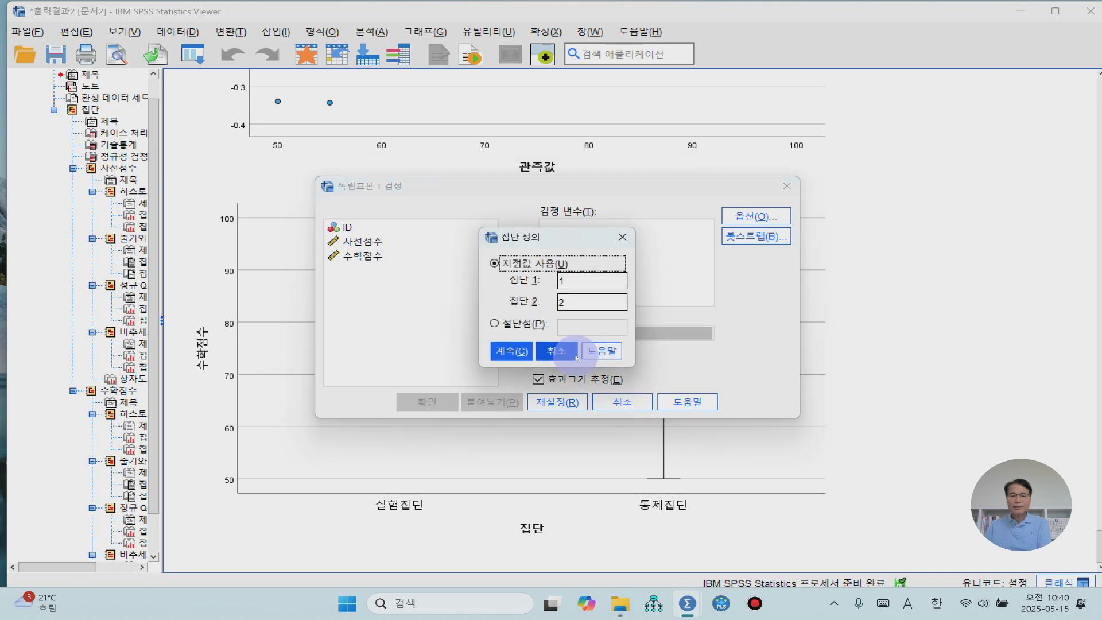
{"action": "left_click", "coordinate": [511, 352]}
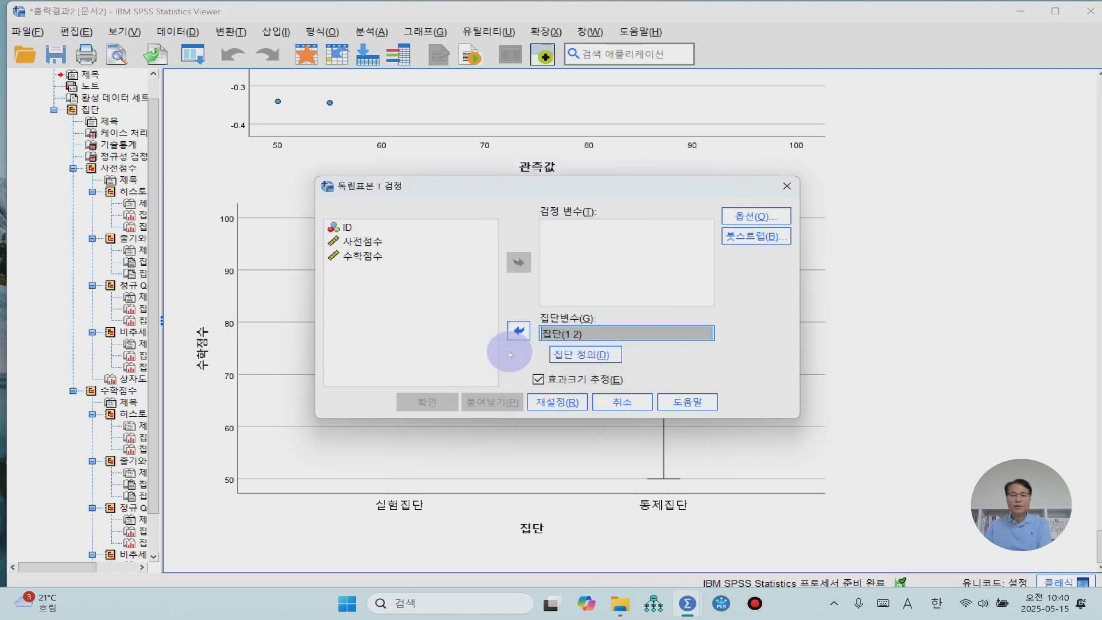
- Assign 사전점수 as the test variable, run the T test and check the 독립표본 검정 table
{"action": "left_click", "coordinate": [362, 244]}
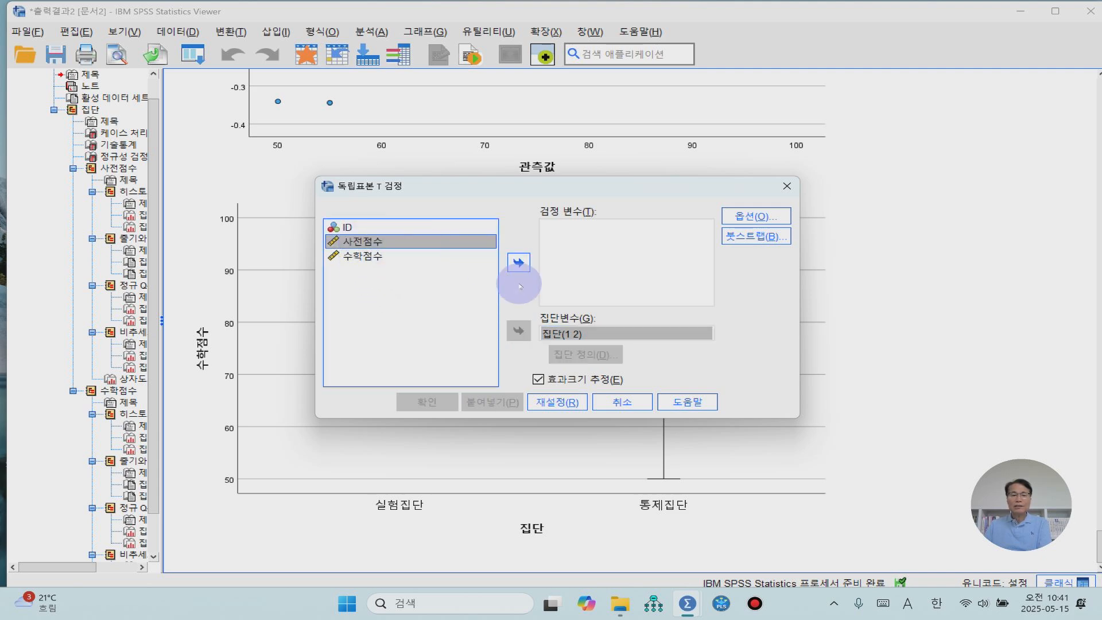
{"action": "left_click", "coordinate": [519, 262]}
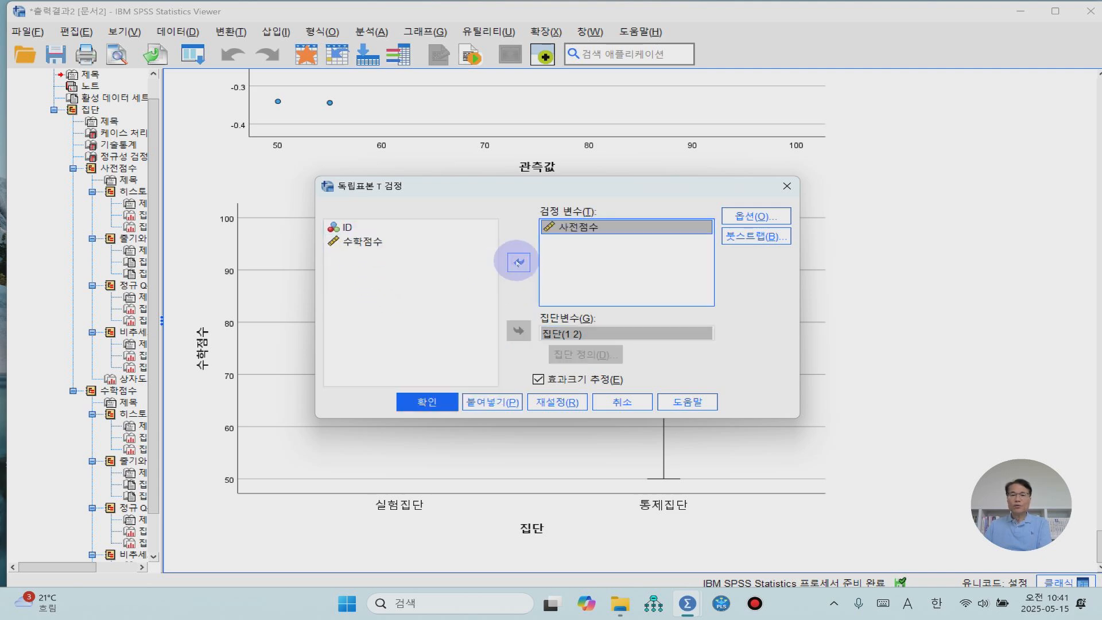
{"action": "left_click", "coordinate": [429, 402]}
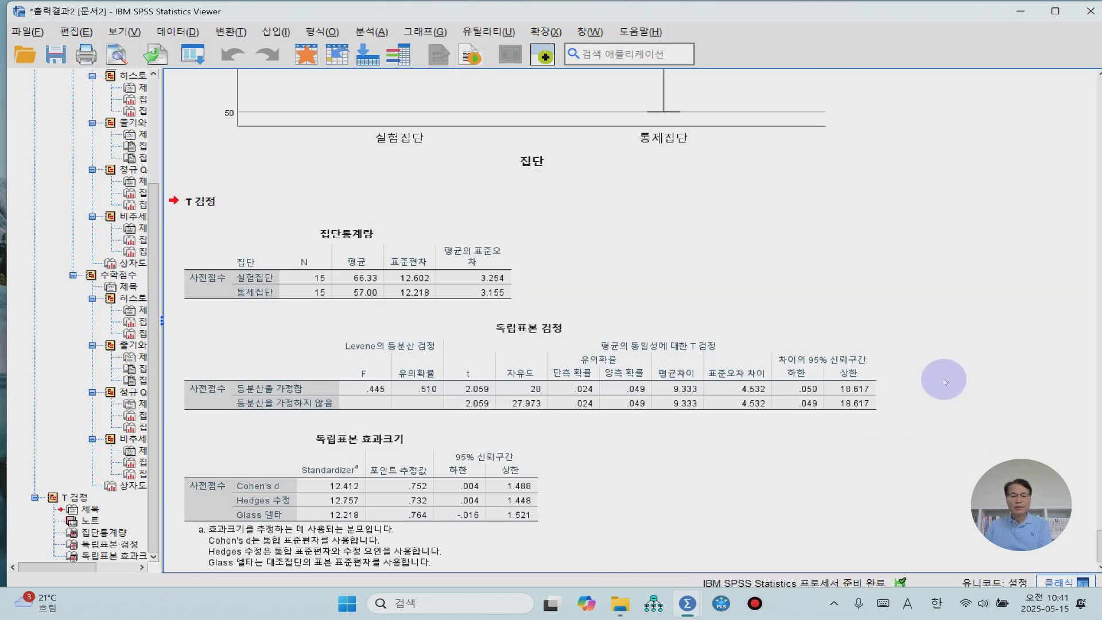
{"action": "left_click", "coordinate": [400, 392]}
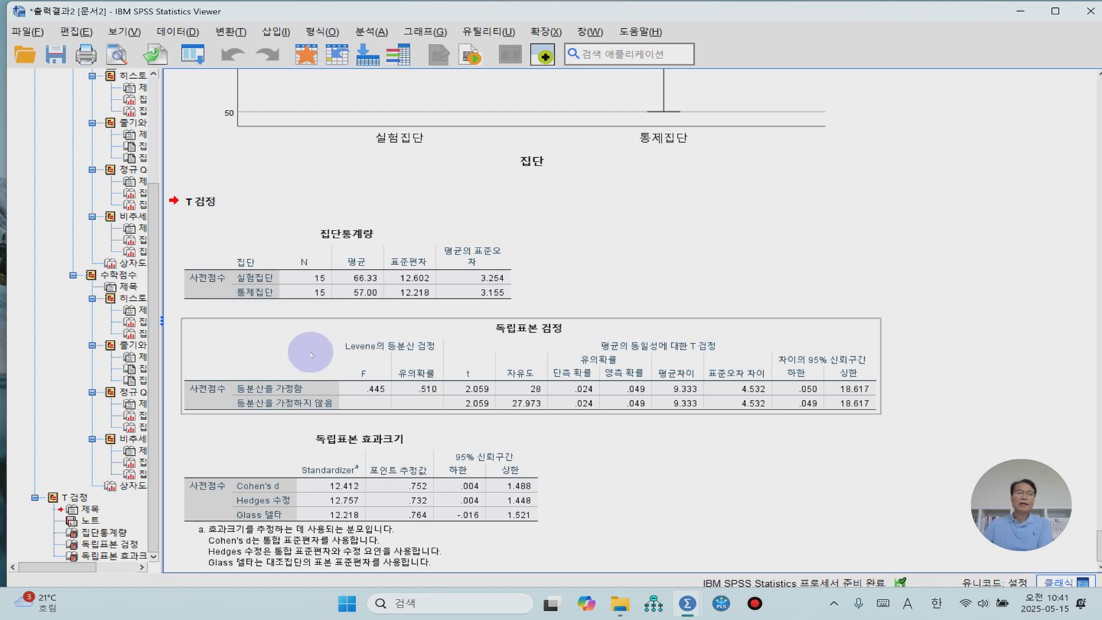
- Start a 이변량 상관 (bivariate correlation) analysis with 사전점수 and 수학점수 as the variables
{"action": "left_click", "coordinate": [372, 33]}
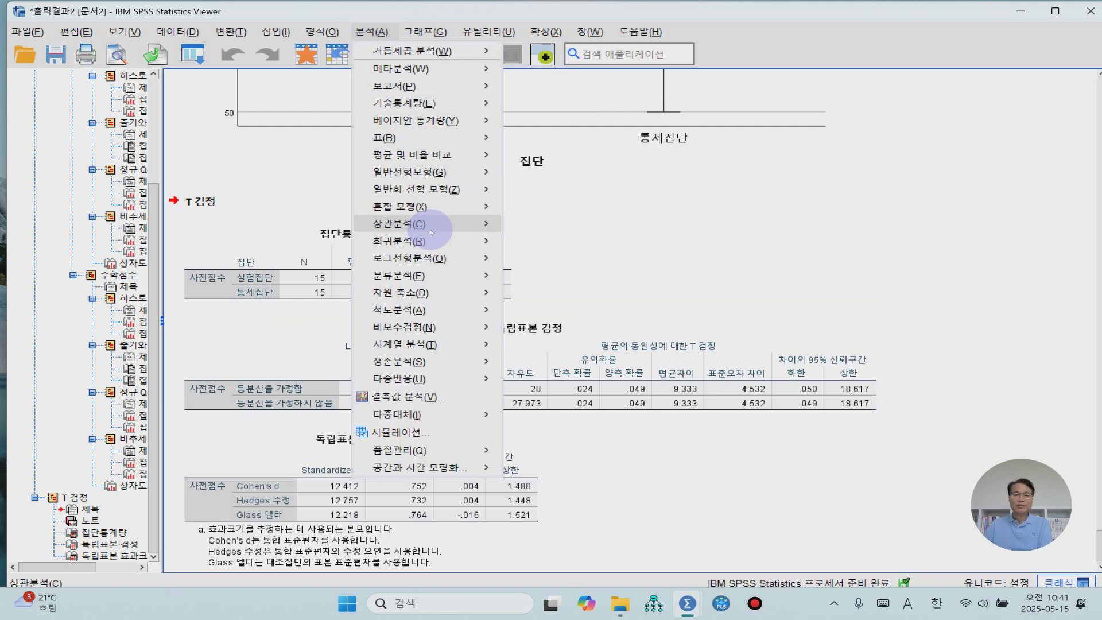
{"action": "mouse_move", "coordinate": [435, 232]}
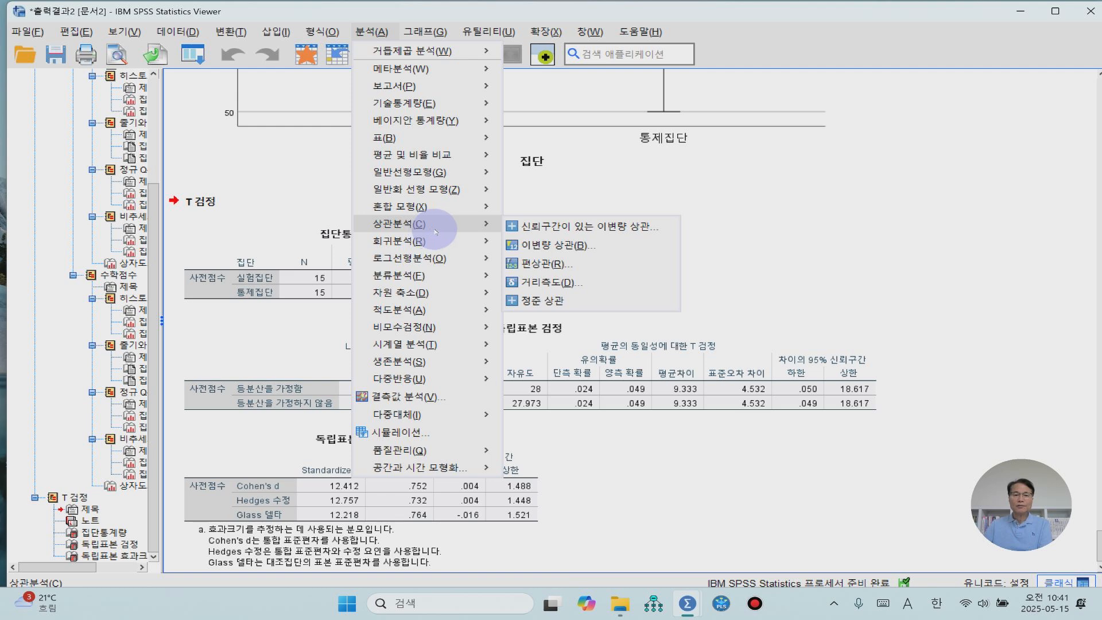
{"action": "left_click", "coordinate": [562, 251]}
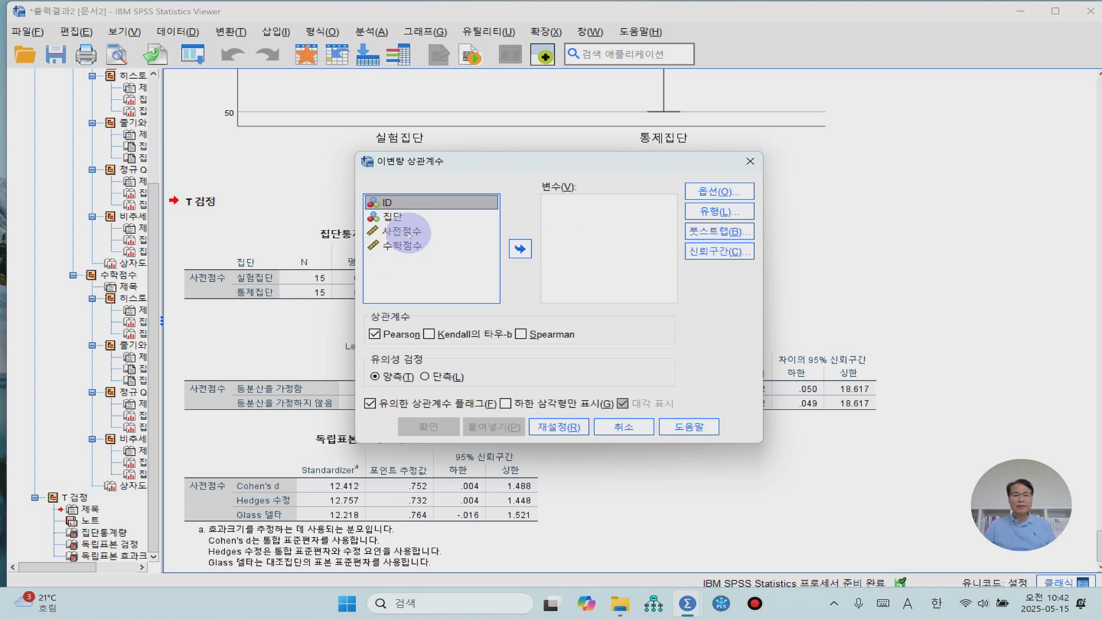
{"action": "left_click", "coordinate": [410, 235]}
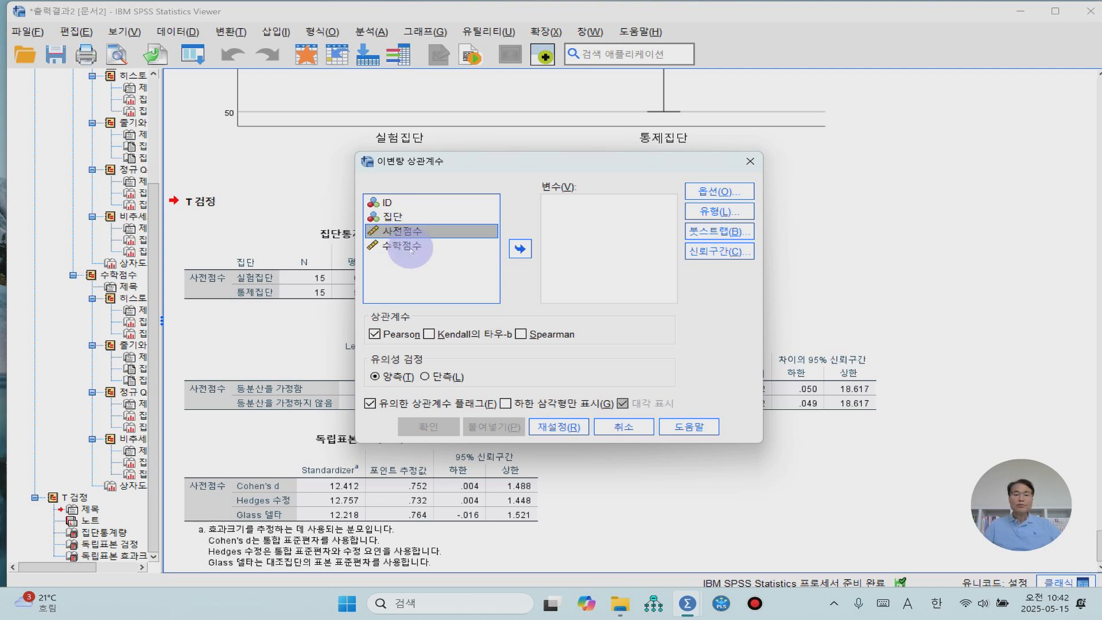
{"action": "left_click", "coordinate": [411, 251], "text": "shift"}
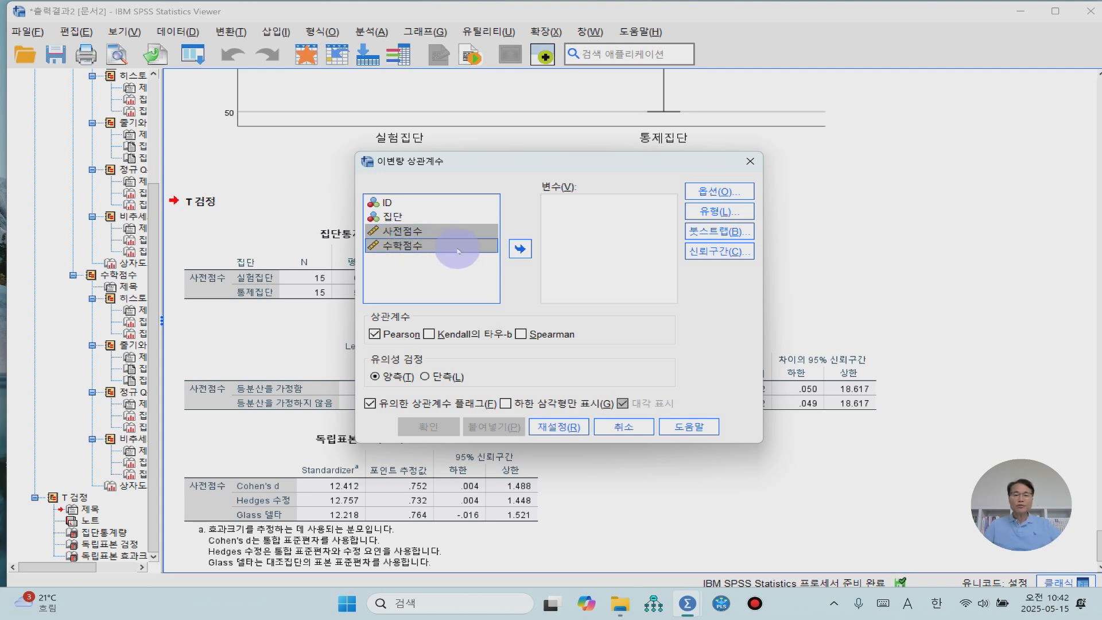
{"action": "left_click", "coordinate": [520, 249]}
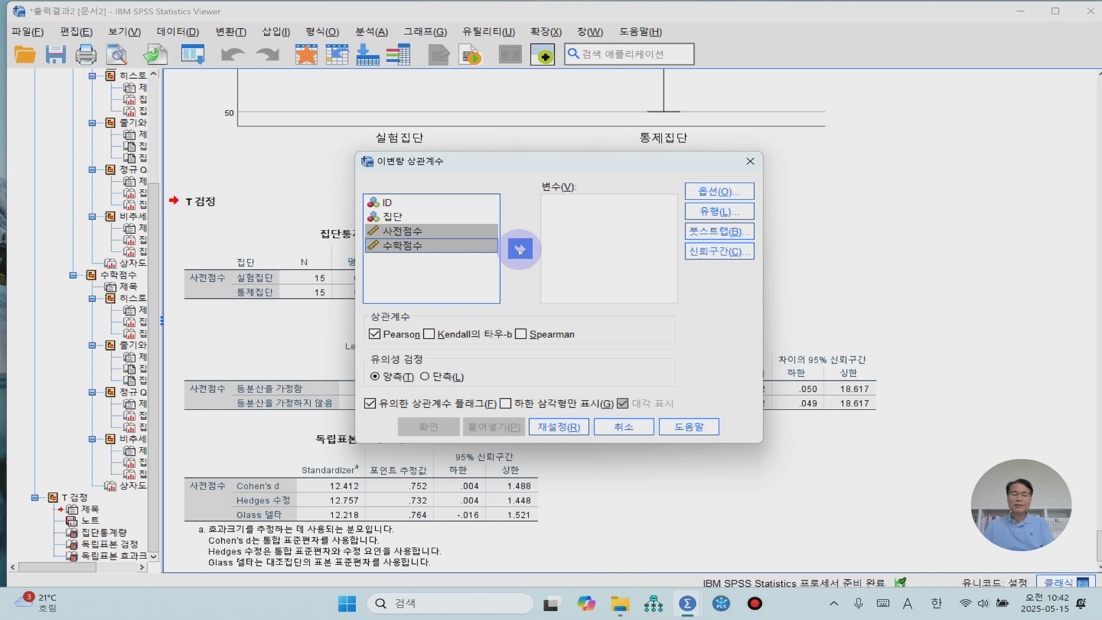
{"action": "left_click", "coordinate": [520, 249]}
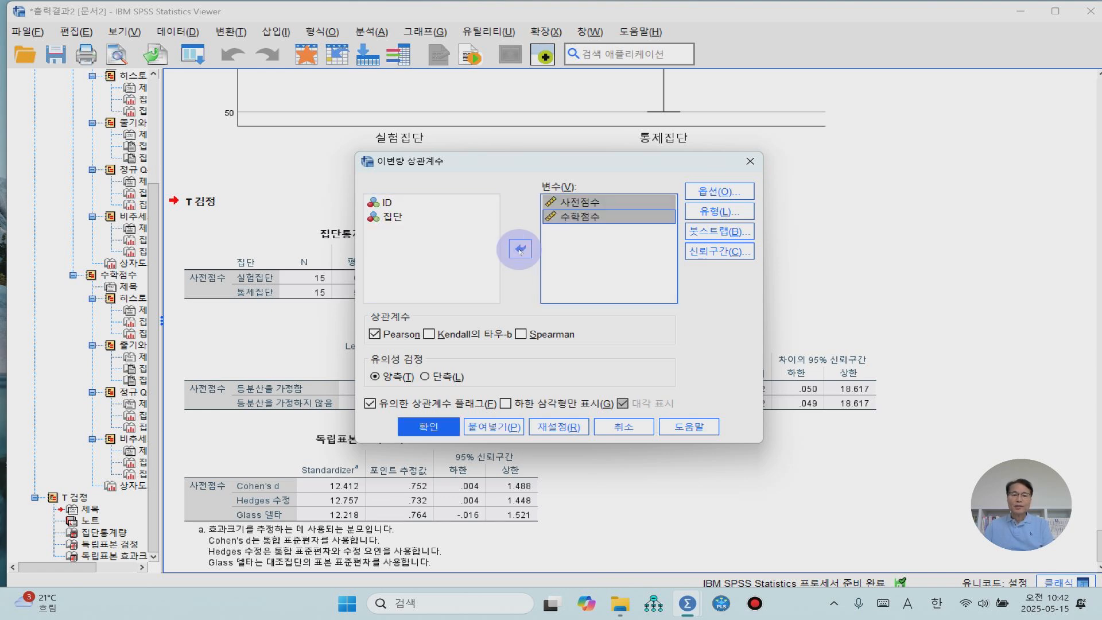
- Limit the correlation output to the lower triangle, run the analysis and check the 상관관계 table
{"action": "left_click", "coordinate": [506, 404]}
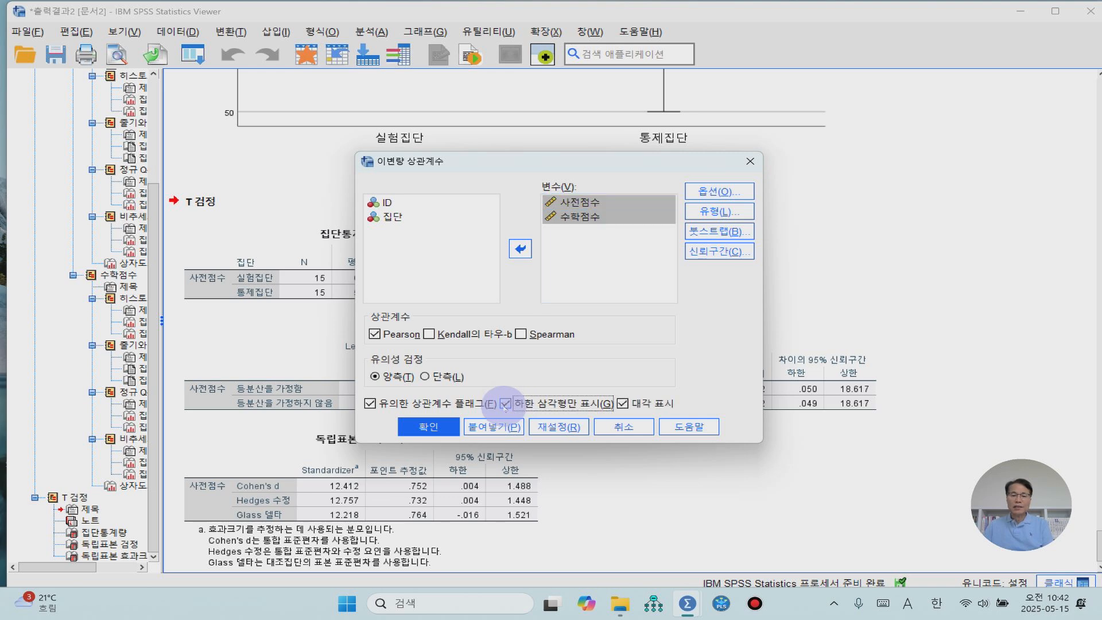
{"action": "left_click", "coordinate": [430, 426]}
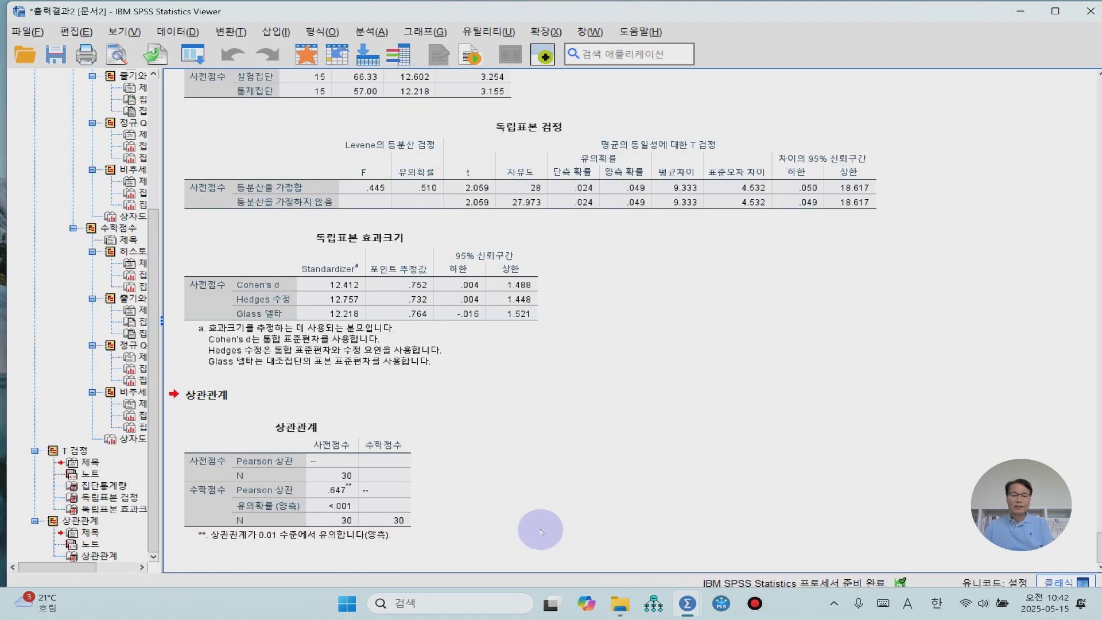
{"action": "left_click", "coordinate": [357, 493]}
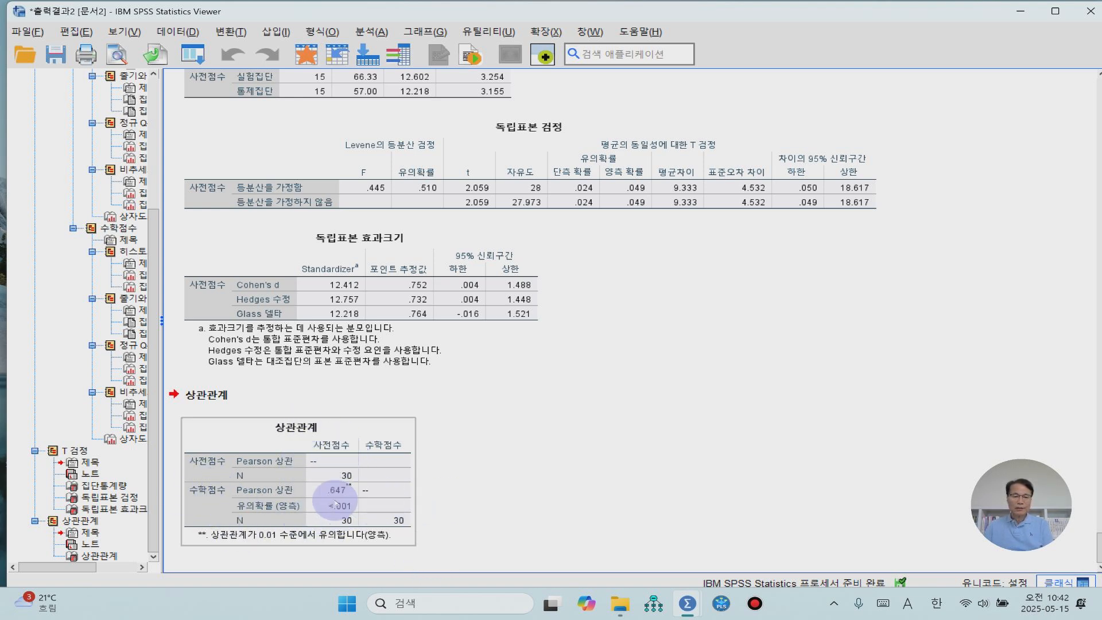
{"action": "left_click", "coordinate": [480, 493]}
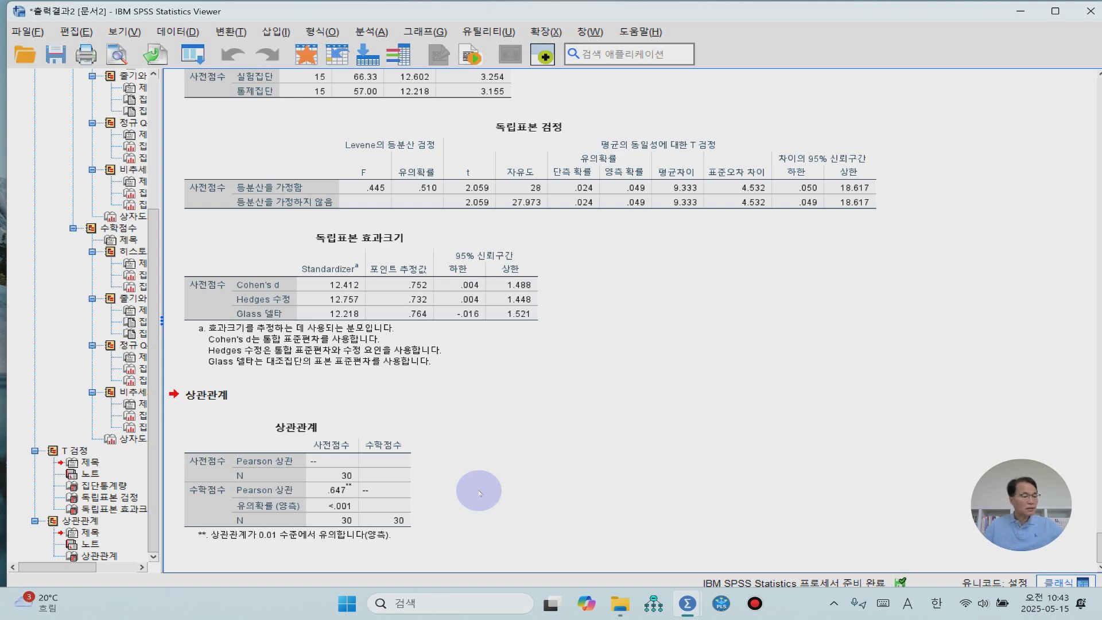
- Create a 단순 산점도 (simple scatterplot) with 수학점수 on the Y axis and 사전점수 on the X axis, and view the chart
{"action": "left_click", "coordinate": [438, 32]}
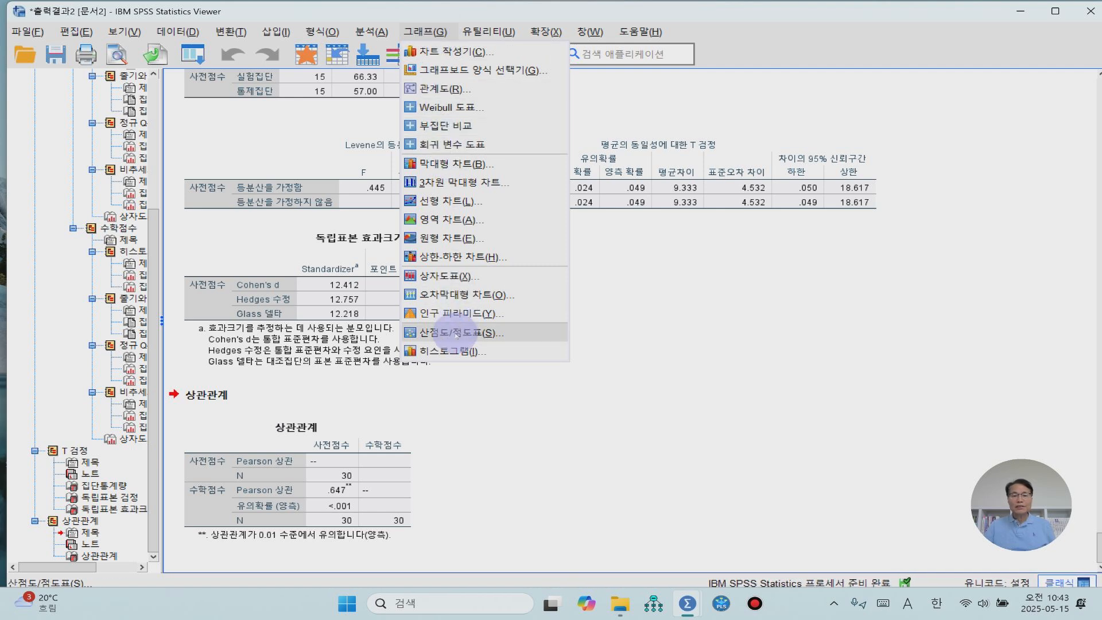
{"action": "left_click", "coordinate": [457, 332]}
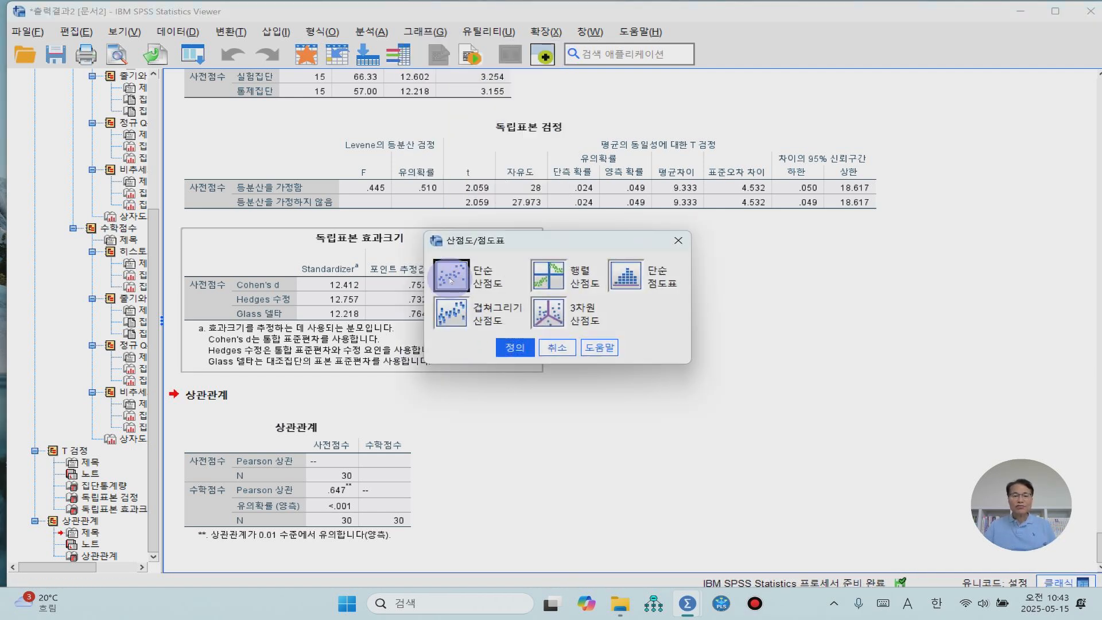
{"action": "left_click", "coordinate": [509, 347]}
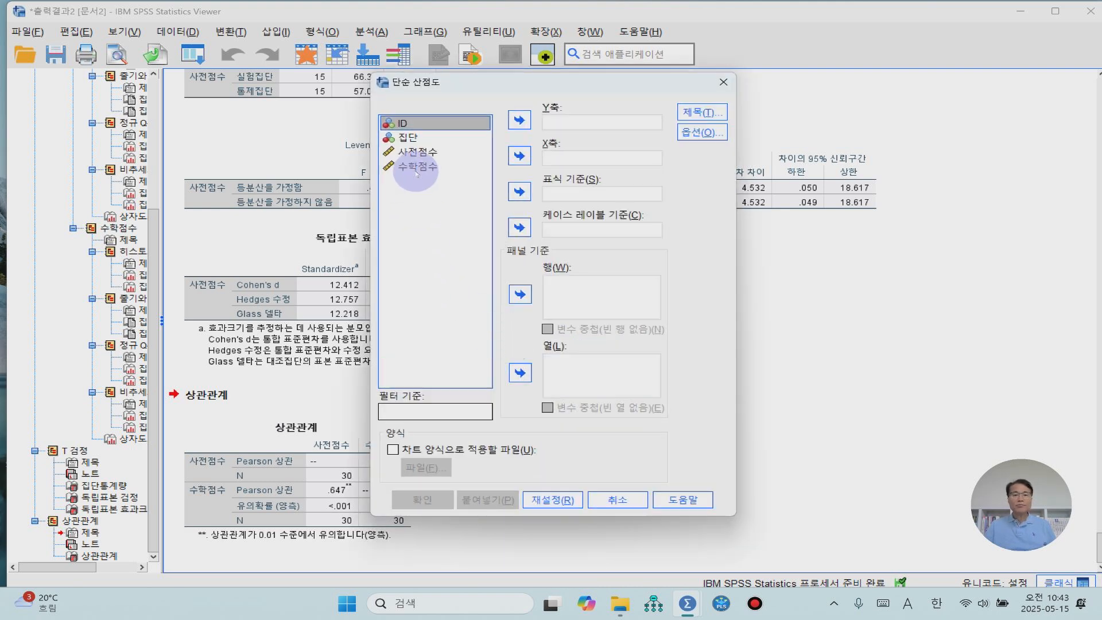
{"action": "left_click", "coordinate": [418, 167]}
{"action": "left_click", "coordinate": [519, 120]}
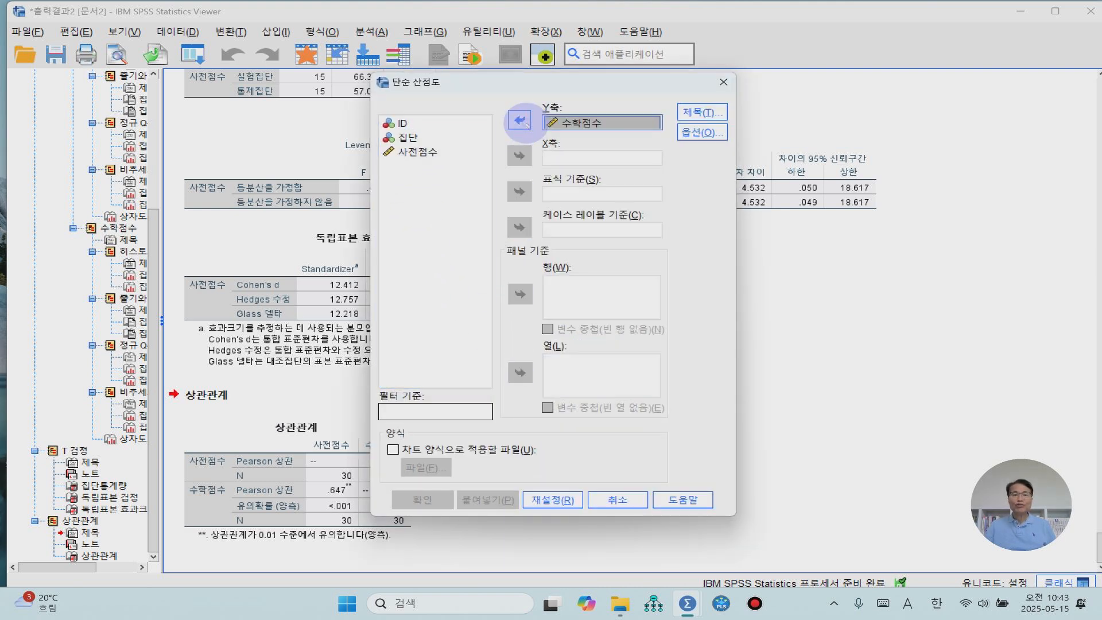
{"action": "left_click", "coordinate": [425, 152]}
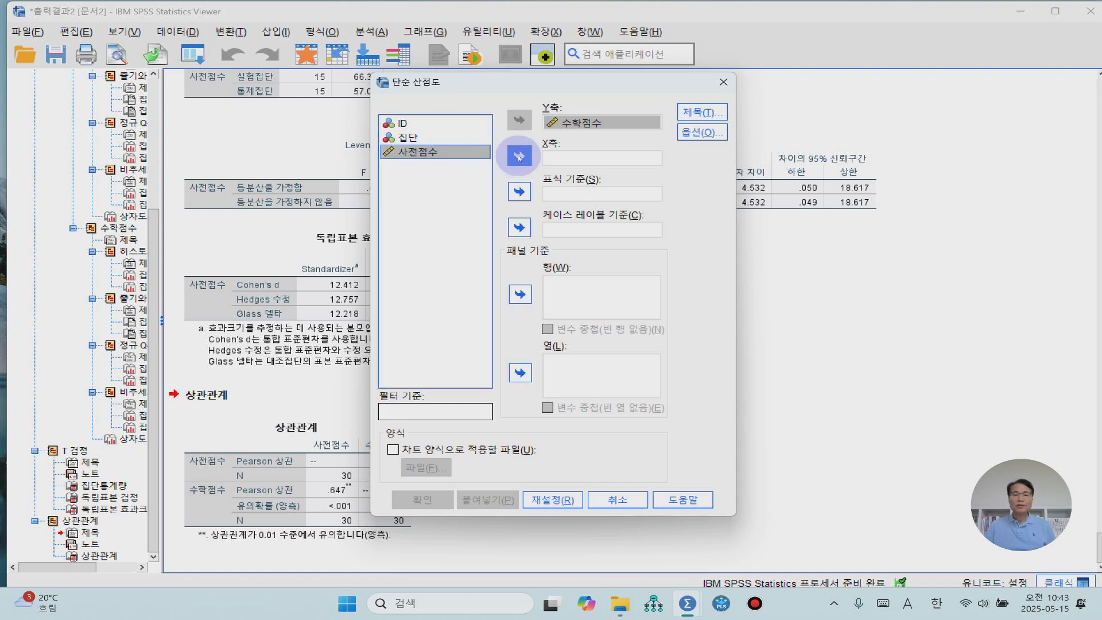
{"action": "left_click", "coordinate": [518, 155]}
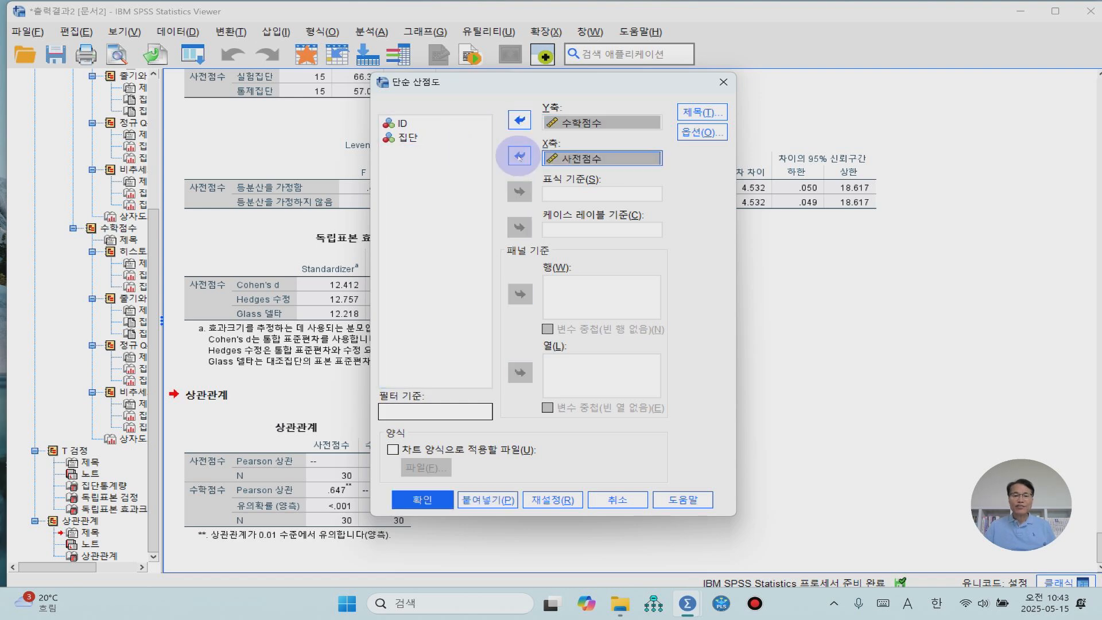
{"action": "left_click", "coordinate": [430, 499]}
{"action": "scroll", "coordinate": [754, 347], "scroll_direction": "down", "scroll_amount": 5}
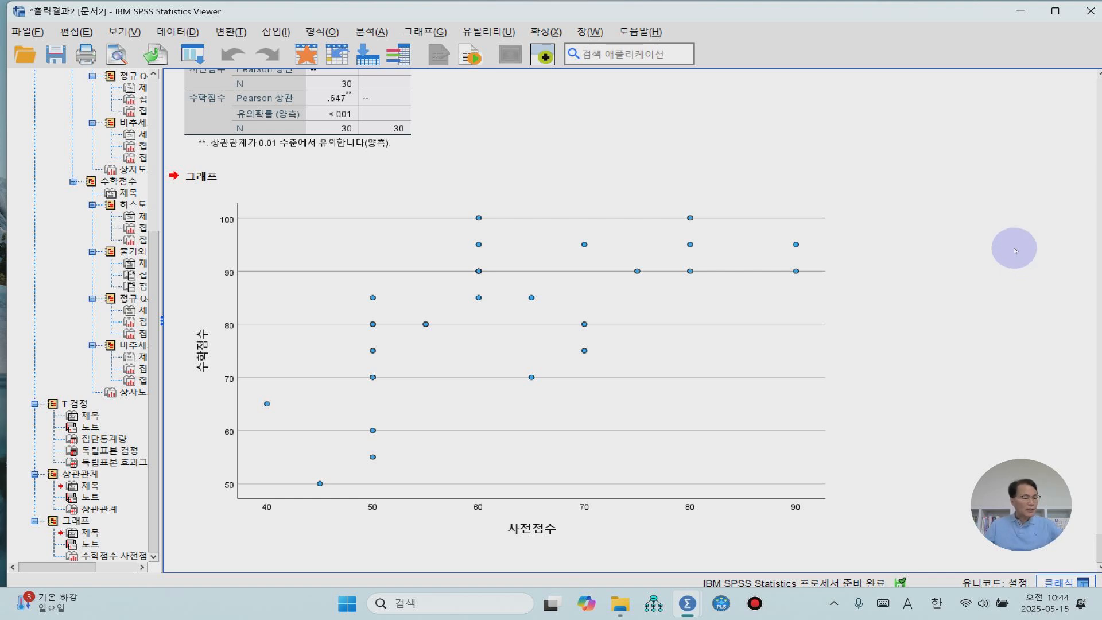
- Start a 일변량 (univariate) general linear model with 수학점수 as the dependent variable, 집단 as the fixed factor and 사전점수 as the covariate
{"action": "left_click", "coordinate": [373, 31]}
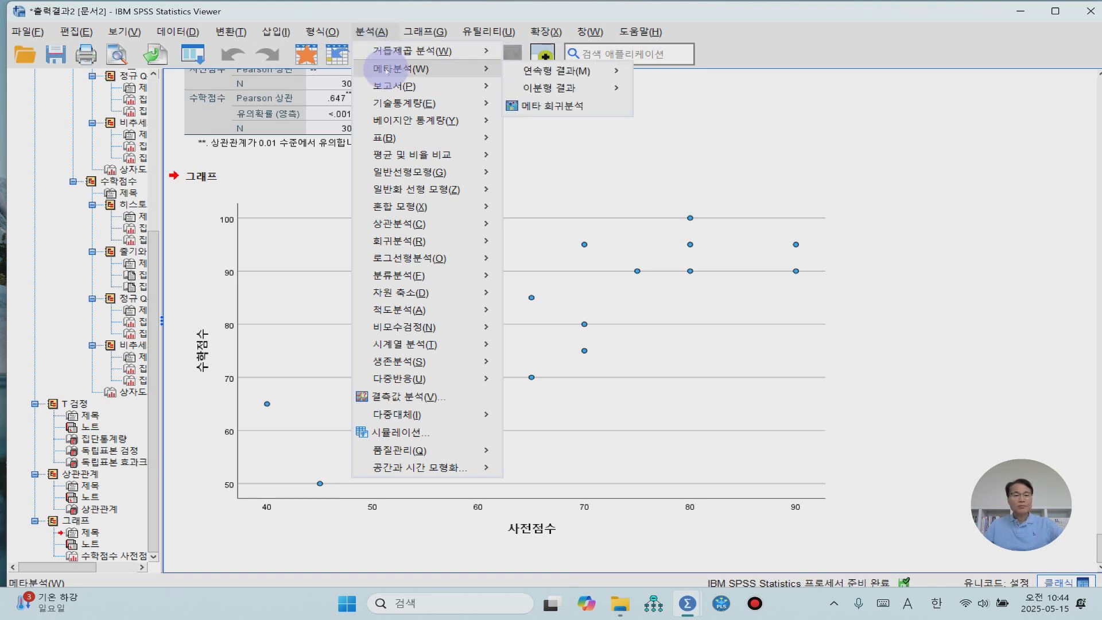
{"action": "mouse_move", "coordinate": [408, 175]}
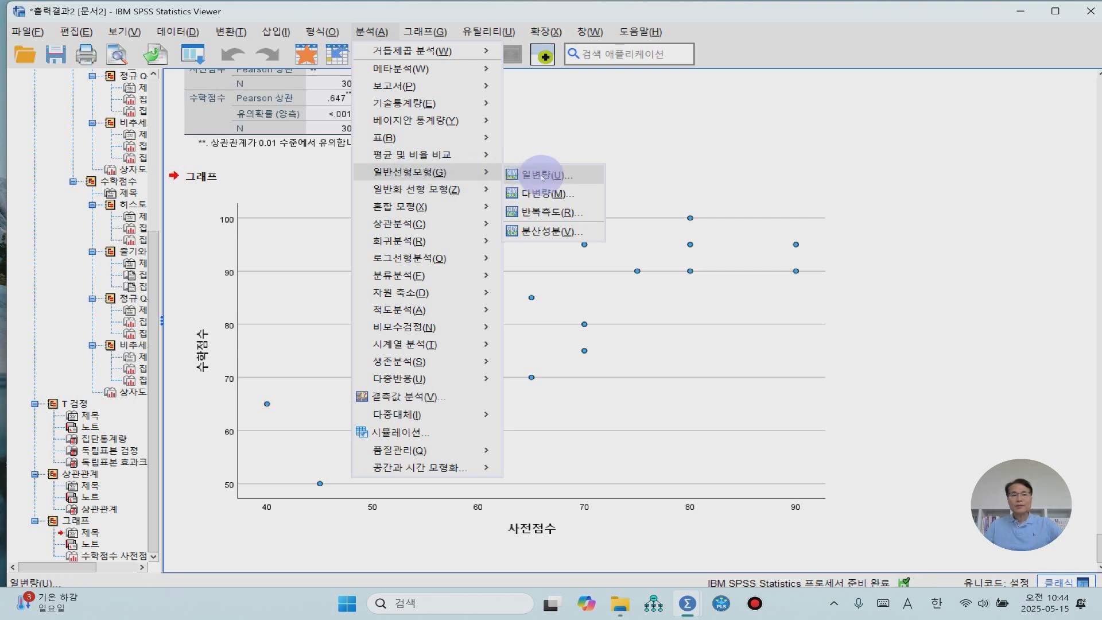
{"action": "left_click", "coordinate": [543, 176]}
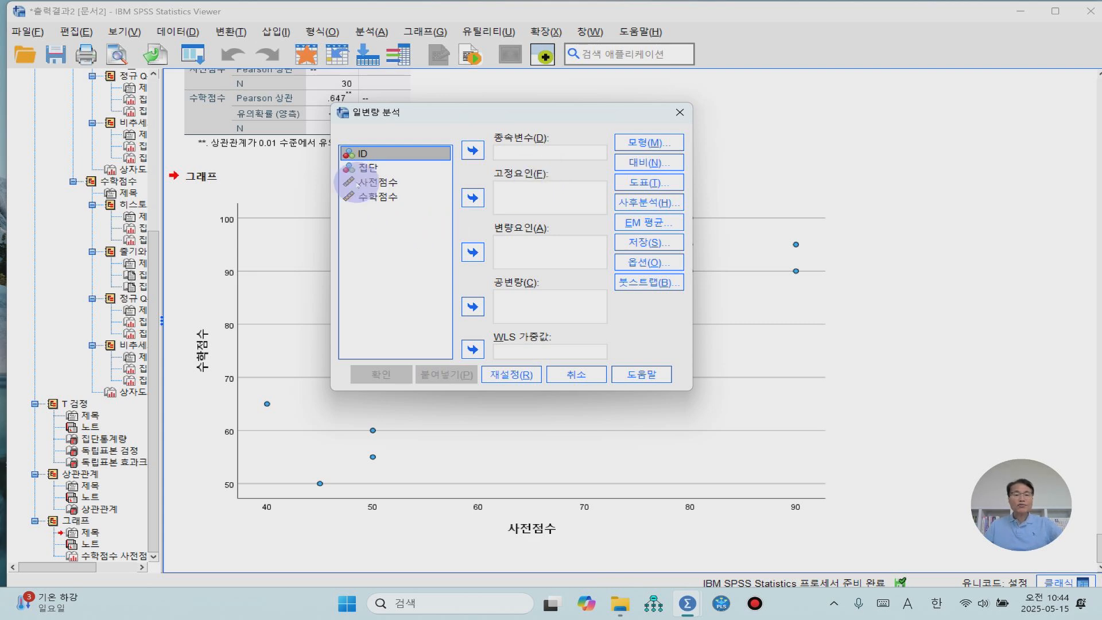
{"action": "left_click", "coordinate": [383, 196]}
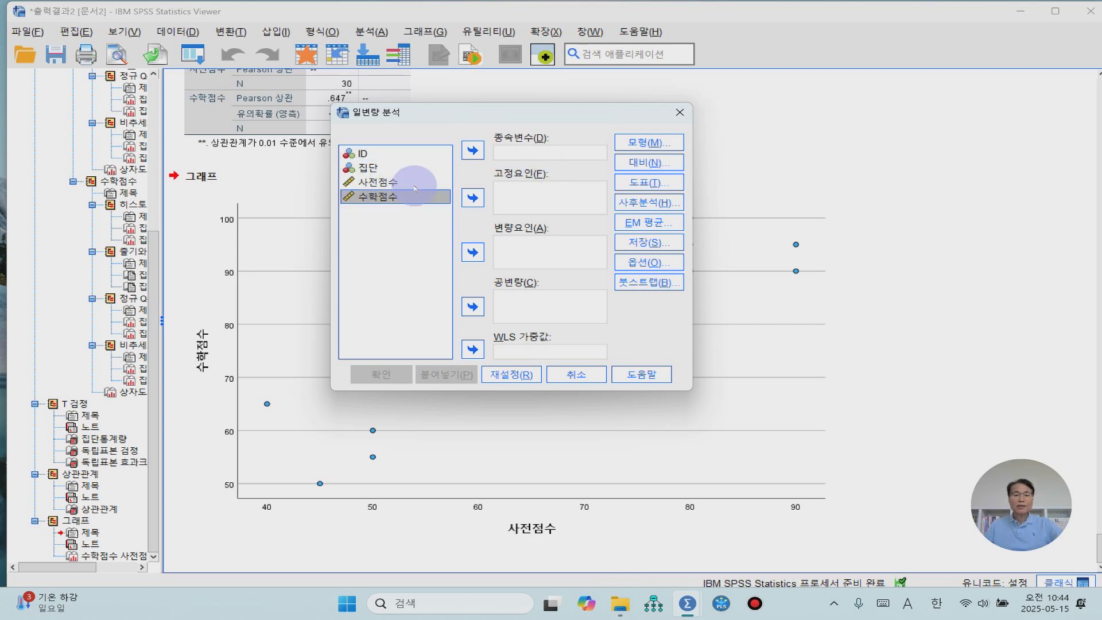
{"action": "left_click", "coordinate": [473, 152]}
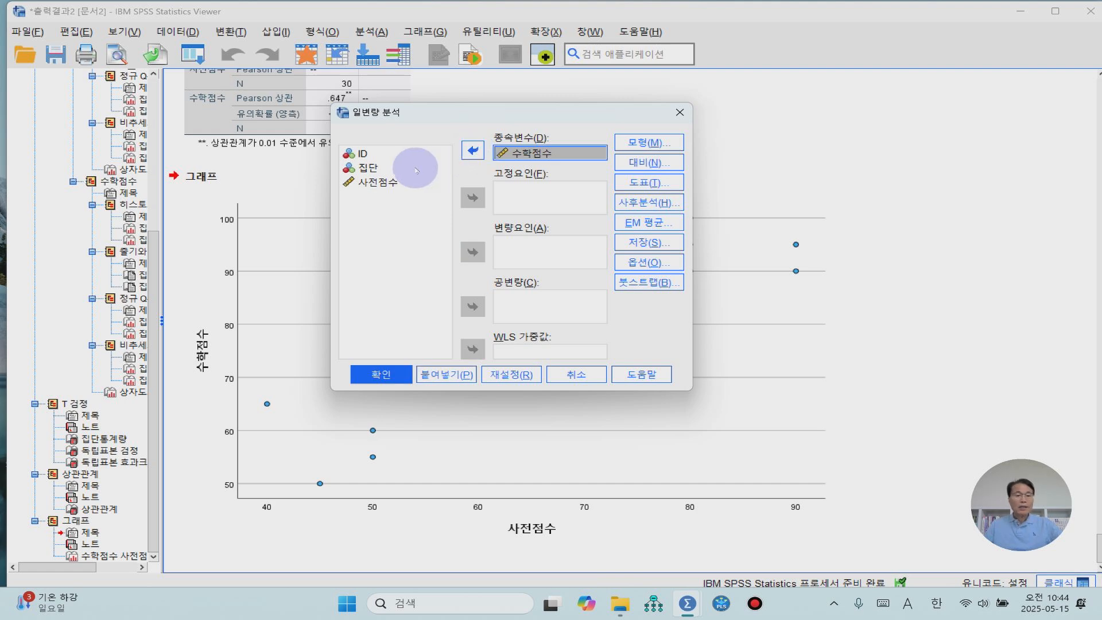
{"action": "left_click", "coordinate": [368, 167]}
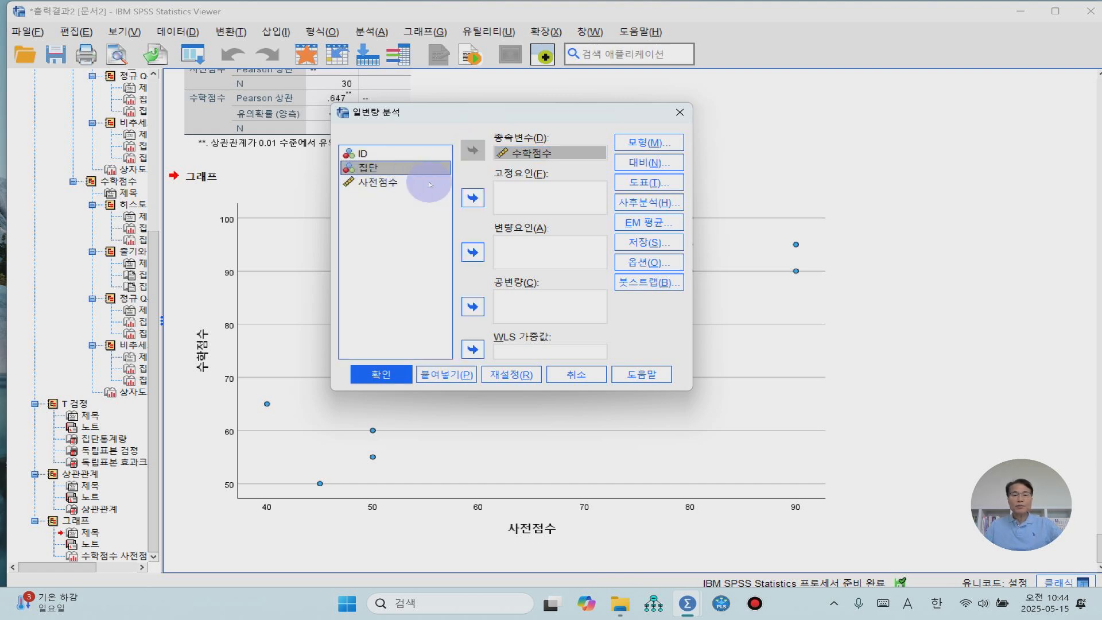
{"action": "left_click", "coordinate": [472, 198]}
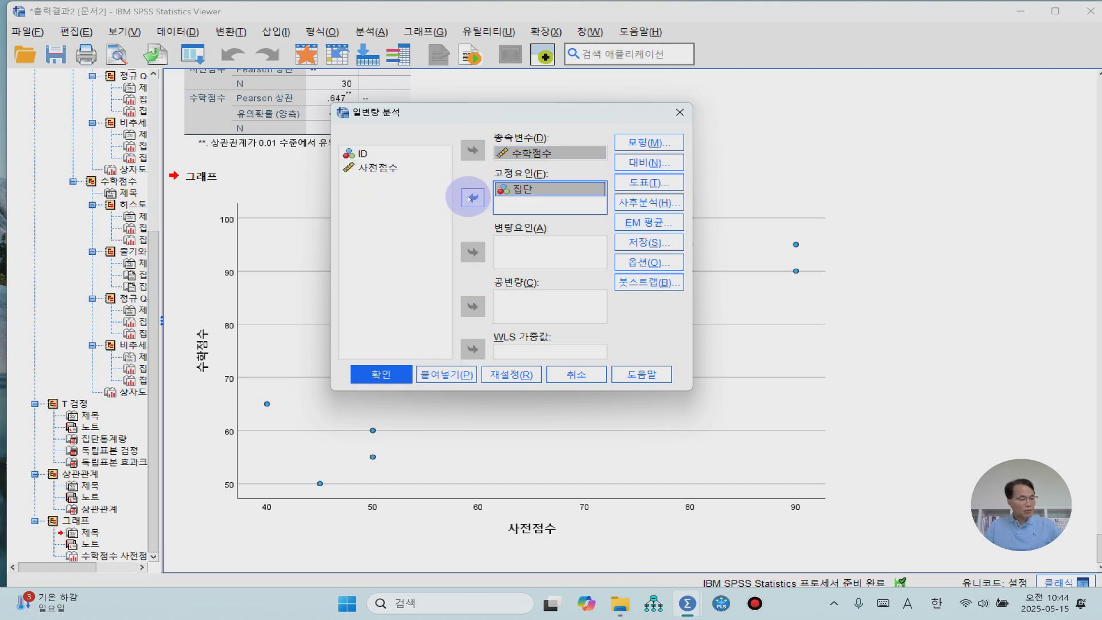
{"action": "left_click", "coordinate": [382, 171]}
{"action": "left_click", "coordinate": [382, 170]}
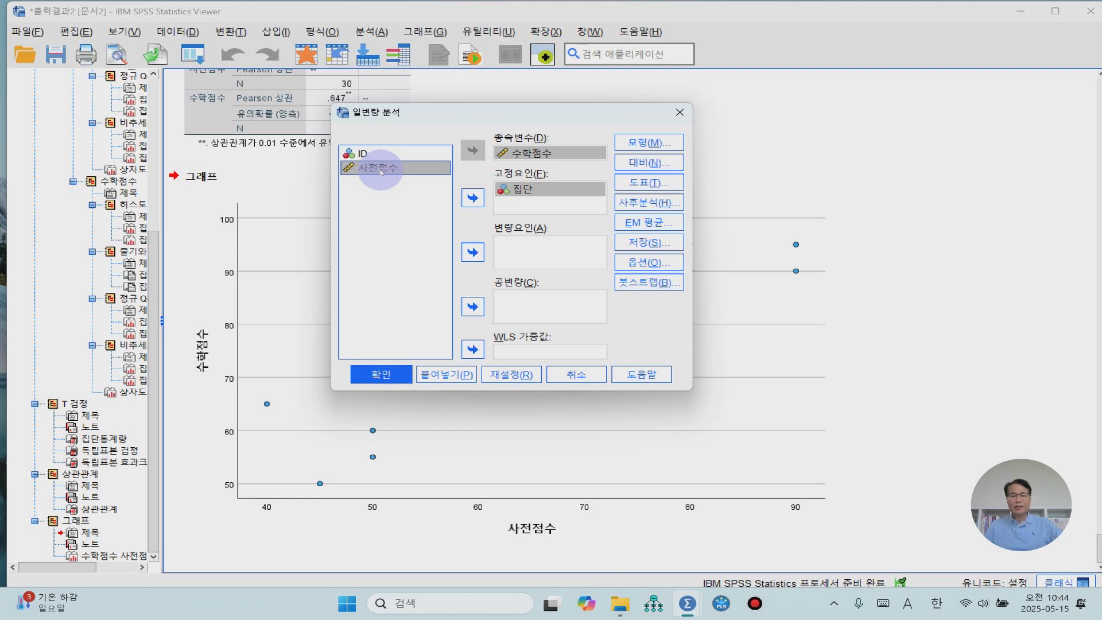
{"action": "left_click", "coordinate": [473, 307]}
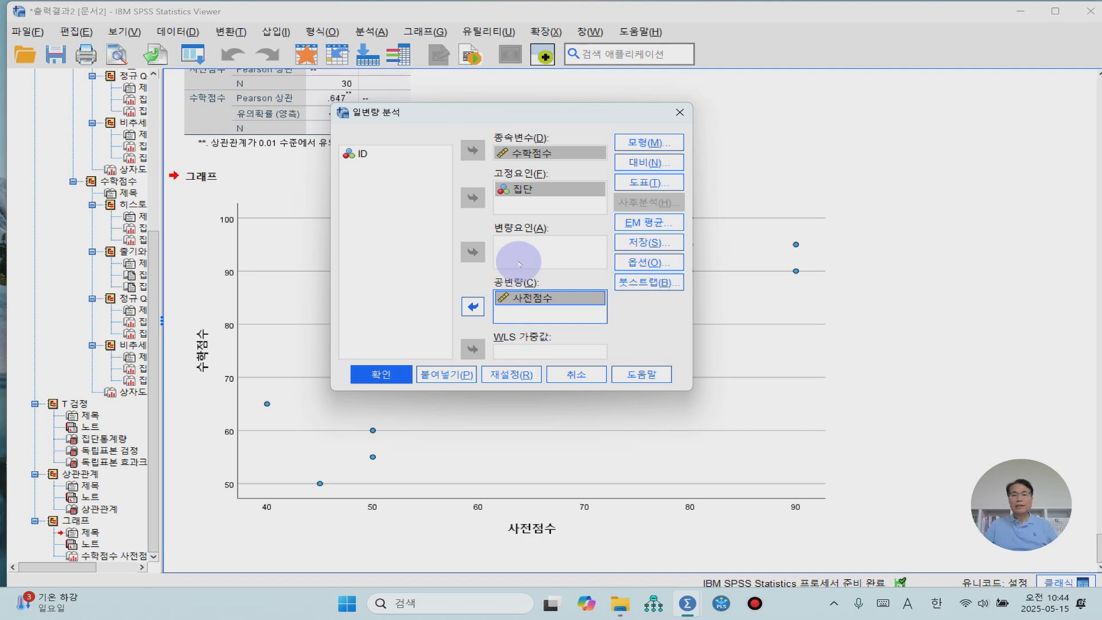
- Switch the model specification to 항 설정 (build terms) and add 집단 and 사전점수 as individual terms
{"action": "left_click", "coordinate": [649, 143]}
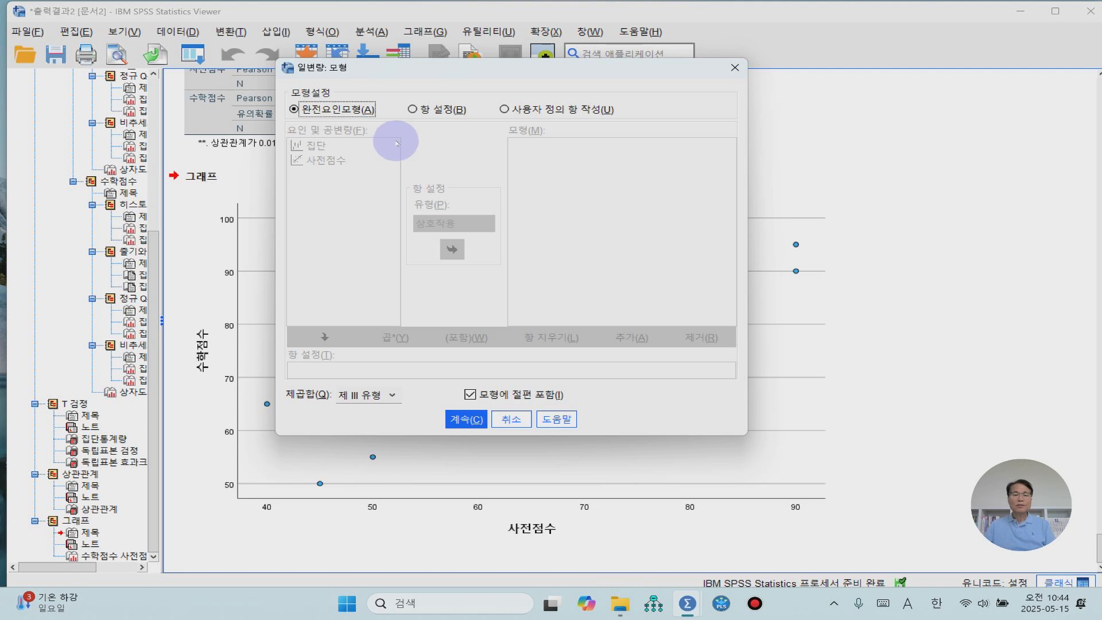
{"action": "left_click", "coordinate": [412, 110]}
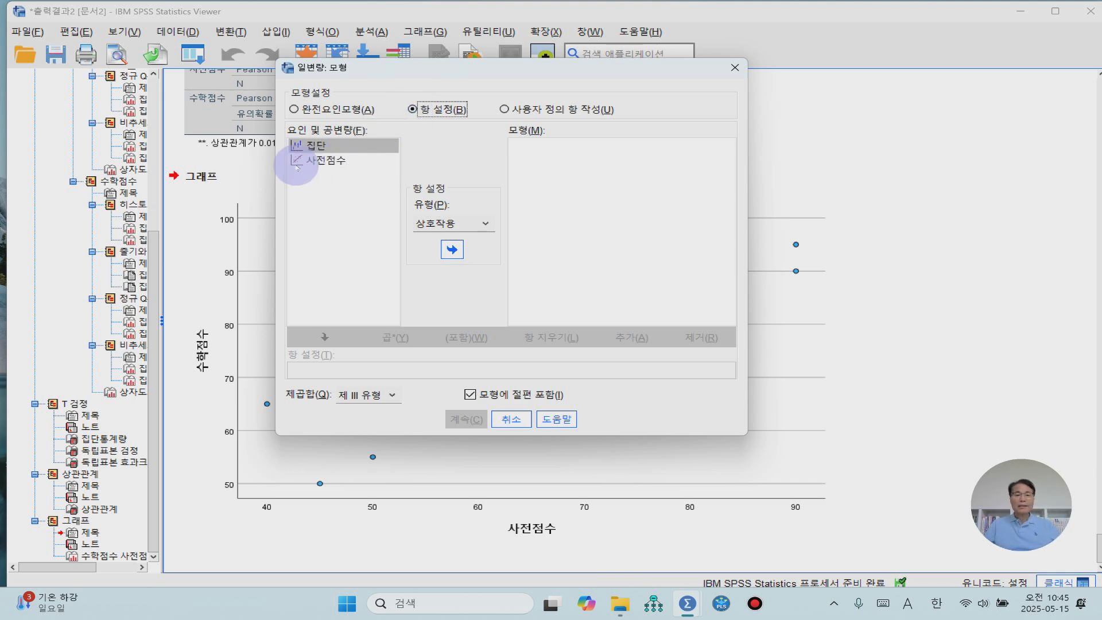
{"action": "left_click", "coordinate": [447, 254]}
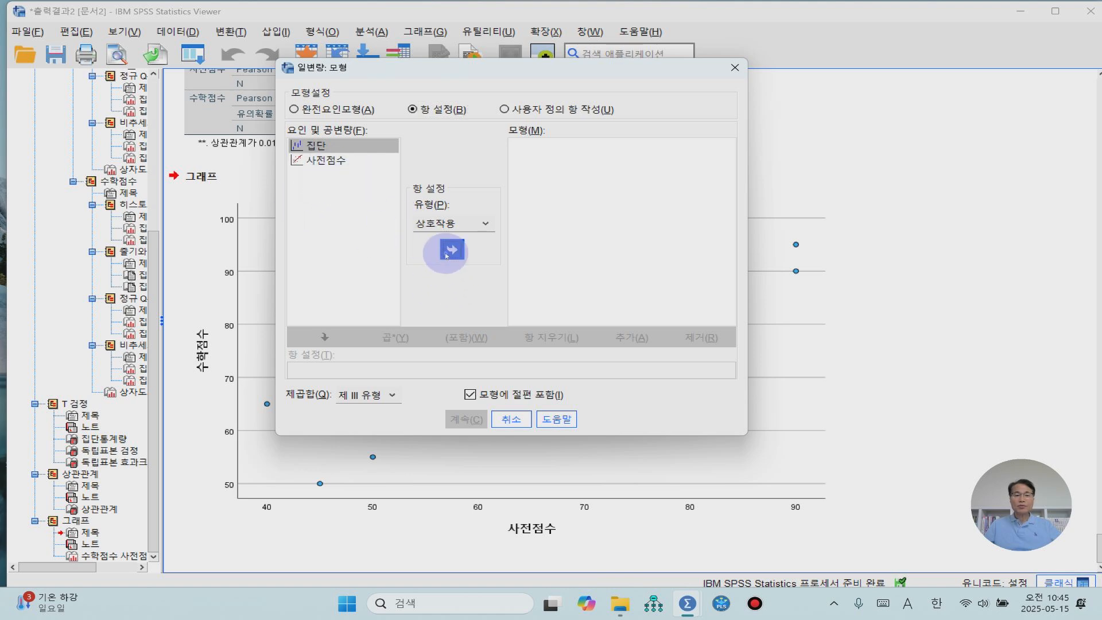
{"action": "left_click", "coordinate": [316, 160]}
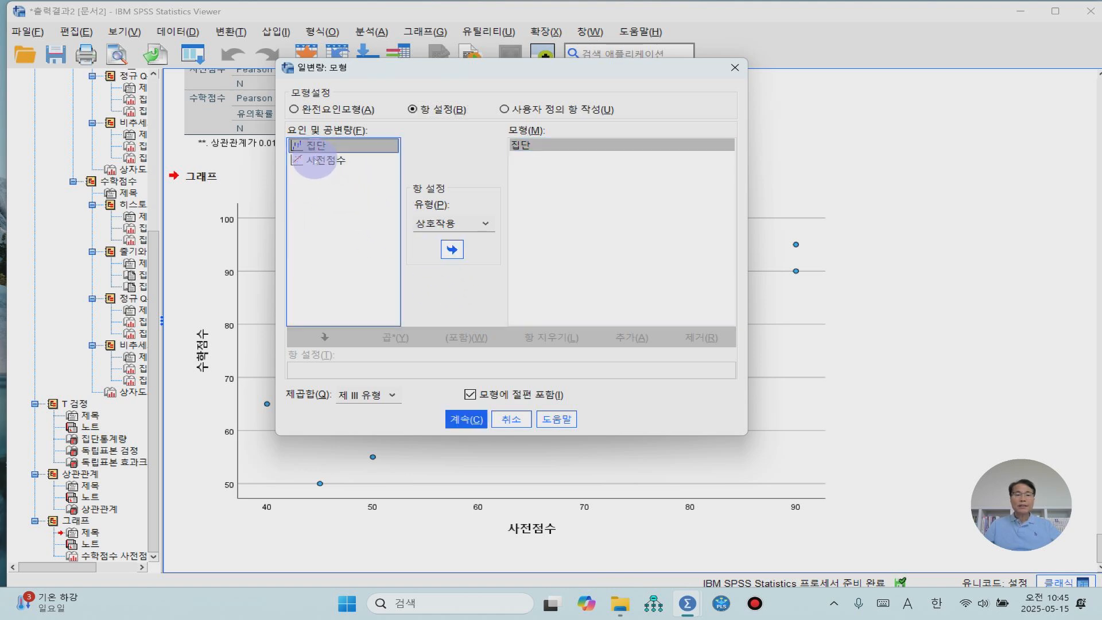
{"action": "left_click", "coordinate": [451, 249]}
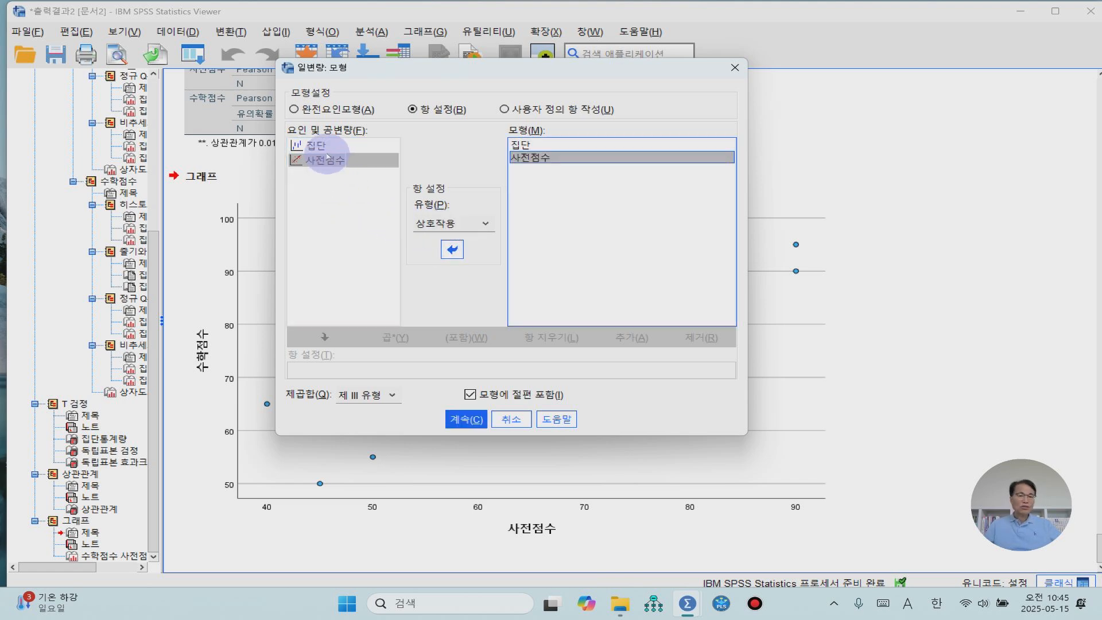
- Add the 상호작용 (interaction) term 사전점수*집단 to the model and accept the model settings
{"action": "left_click", "coordinate": [324, 147]}
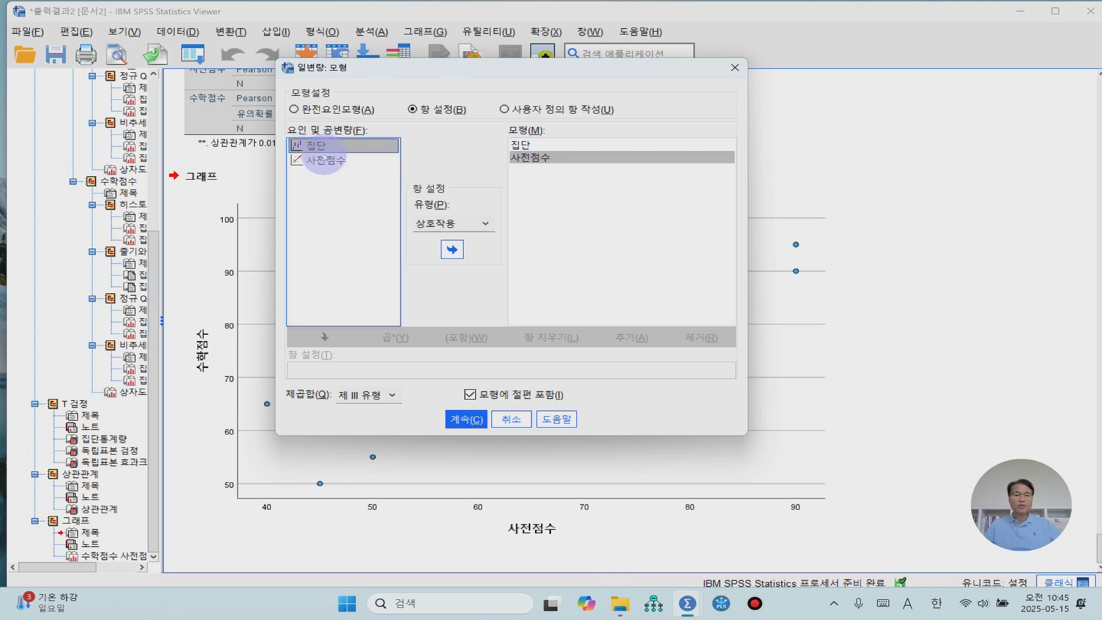
{"action": "left_click", "coordinate": [316, 161], "text": "shift"}
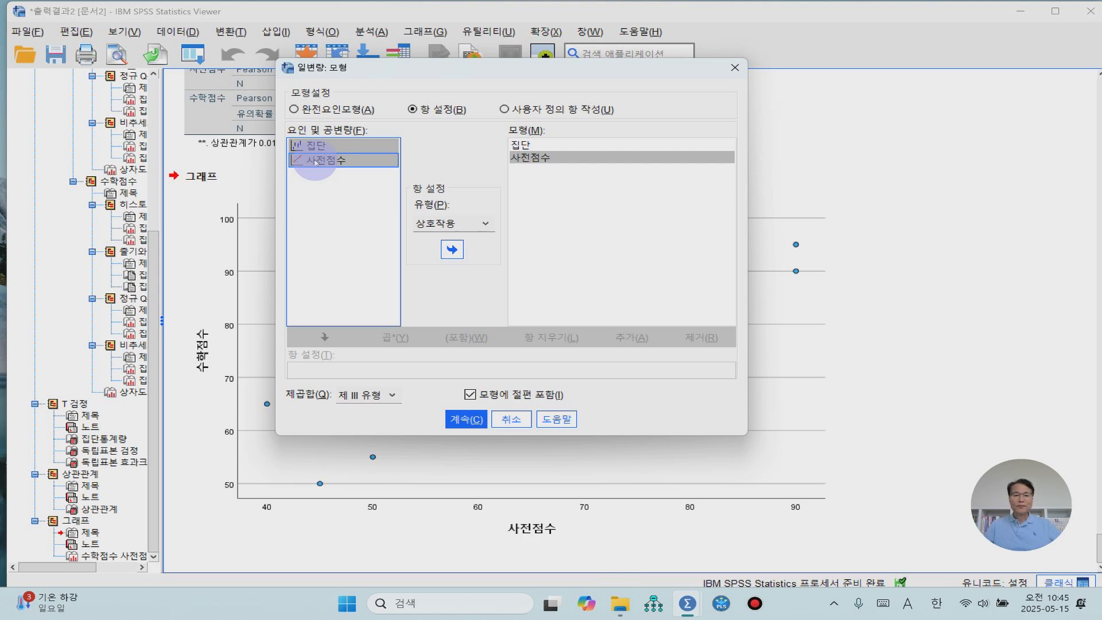
{"action": "left_click", "coordinate": [485, 226]}
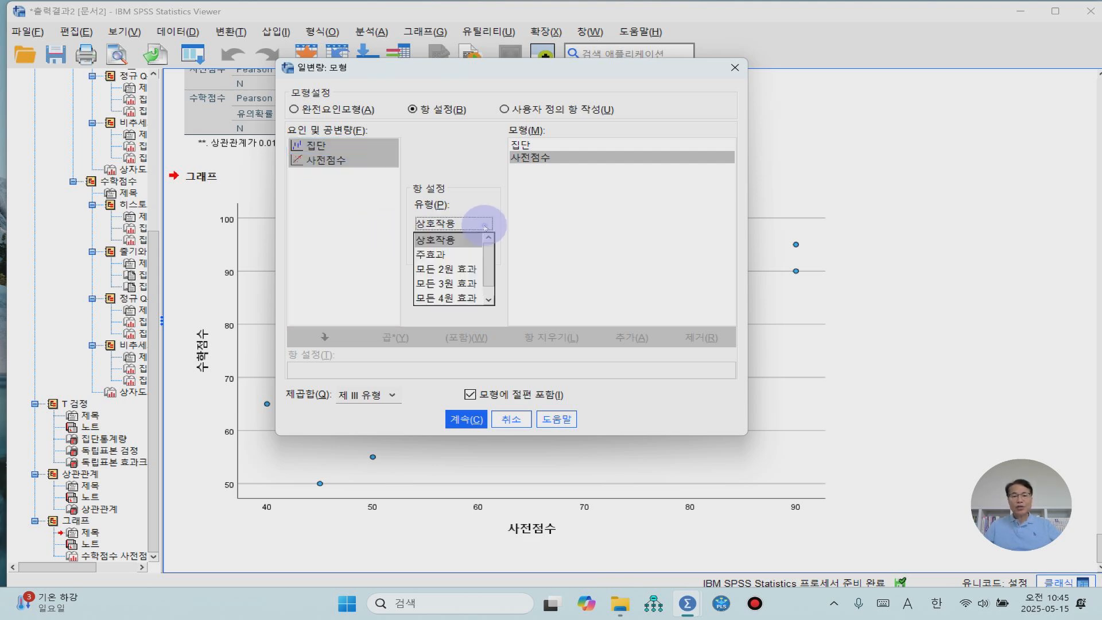
{"action": "left_click", "coordinate": [435, 241]}
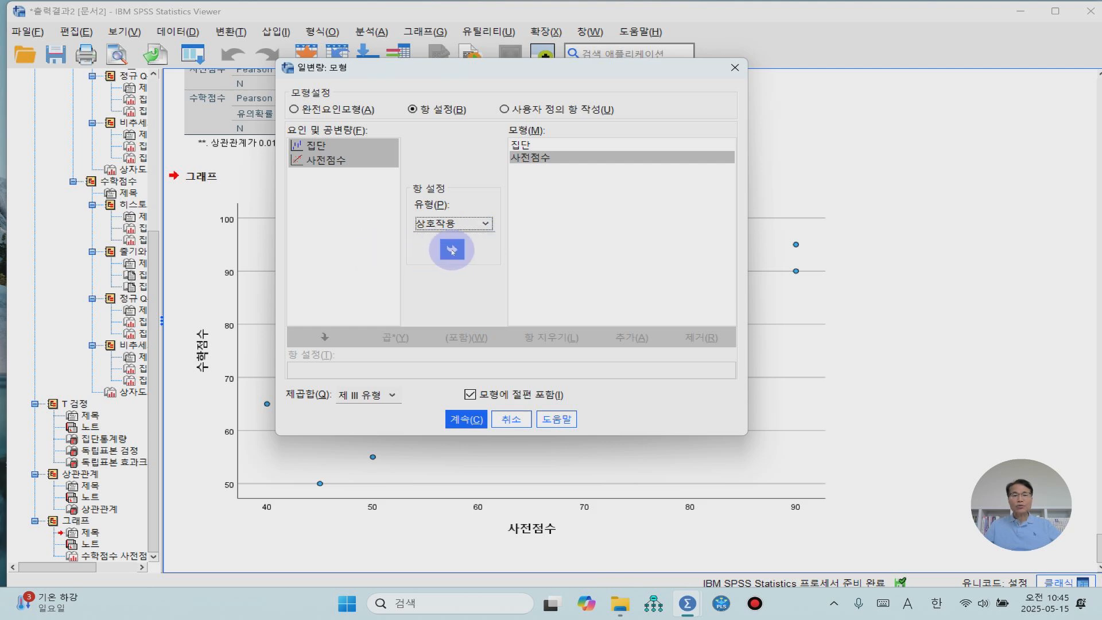
{"action": "left_click", "coordinate": [451, 251]}
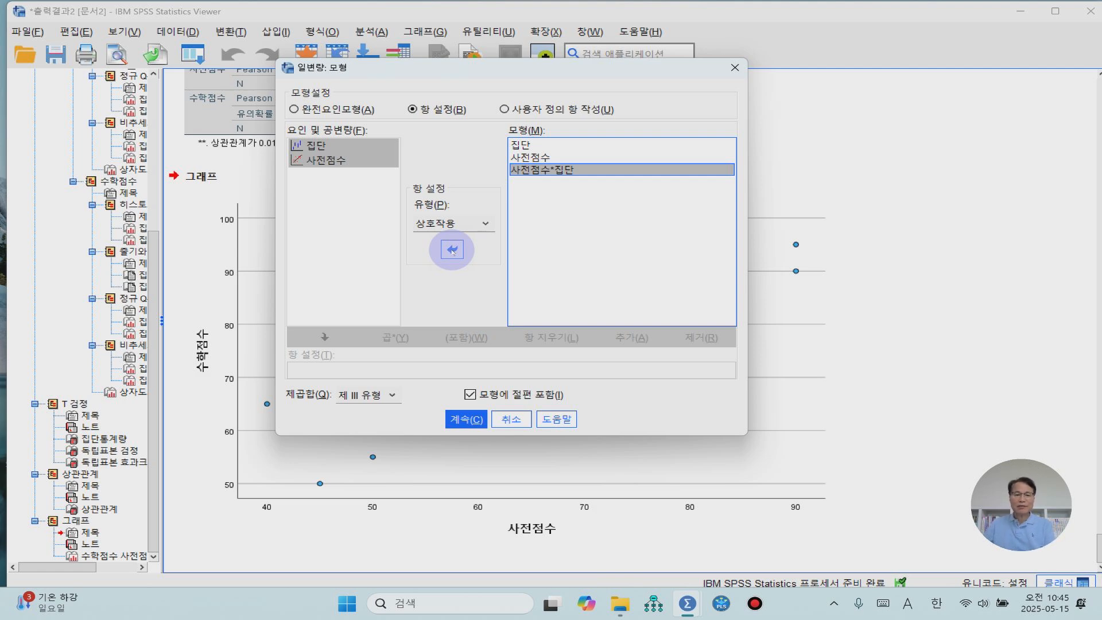
{"action": "left_click", "coordinate": [462, 420]}
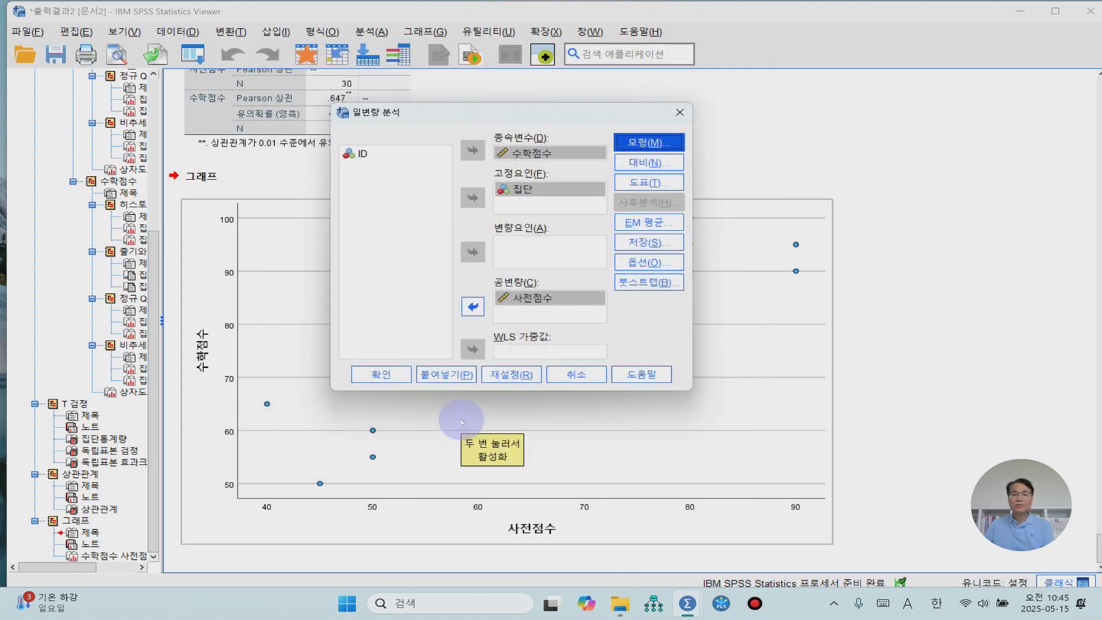
- Add a profile plot with 집단 as the horizontal-axis variable and accept the plot settings
{"action": "left_click", "coordinate": [655, 183]}
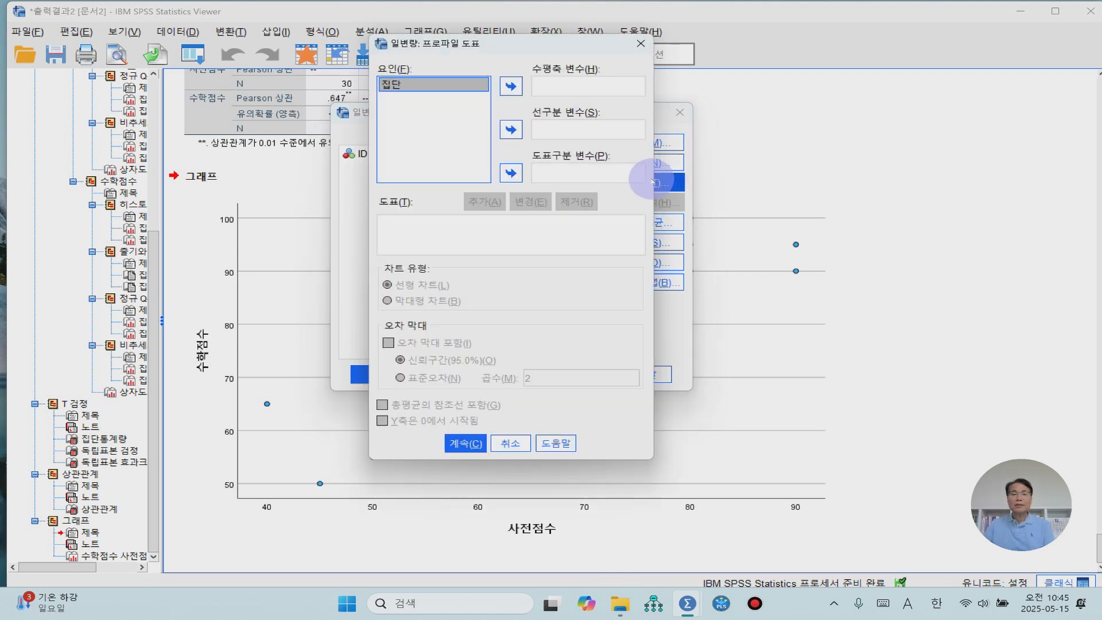
{"action": "left_click", "coordinate": [510, 86]}
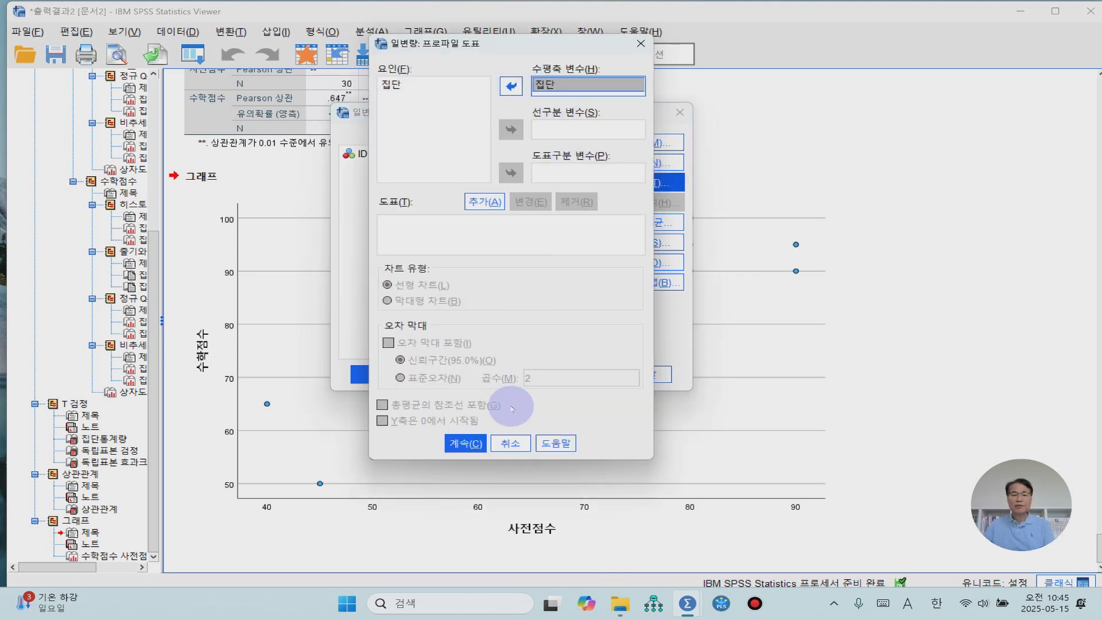
{"action": "left_click", "coordinate": [484, 201]}
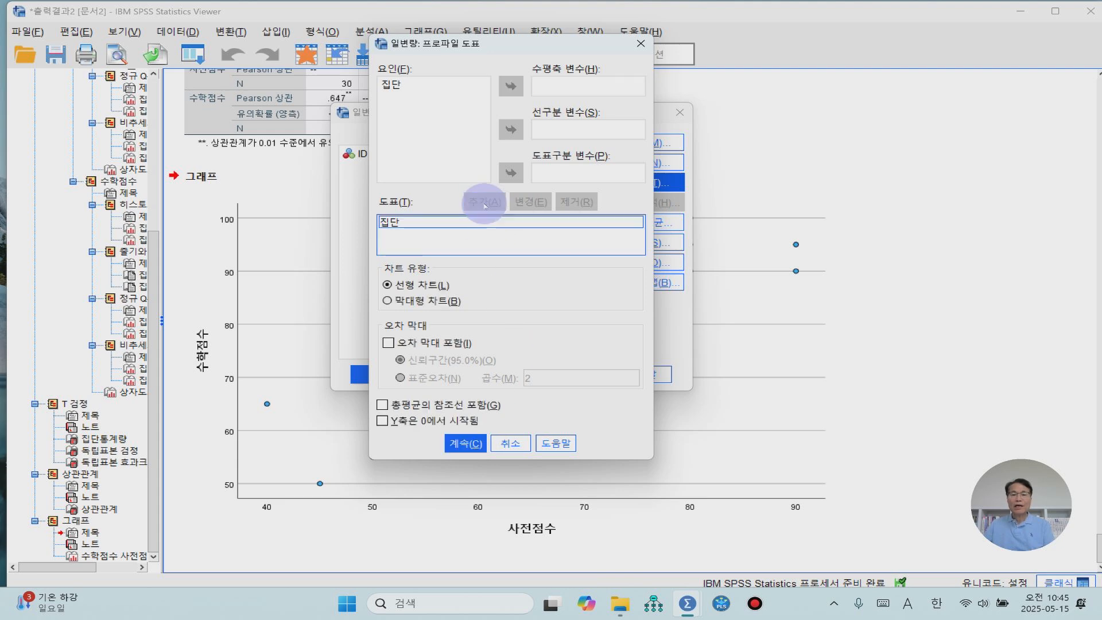
{"action": "left_click", "coordinate": [474, 447]}
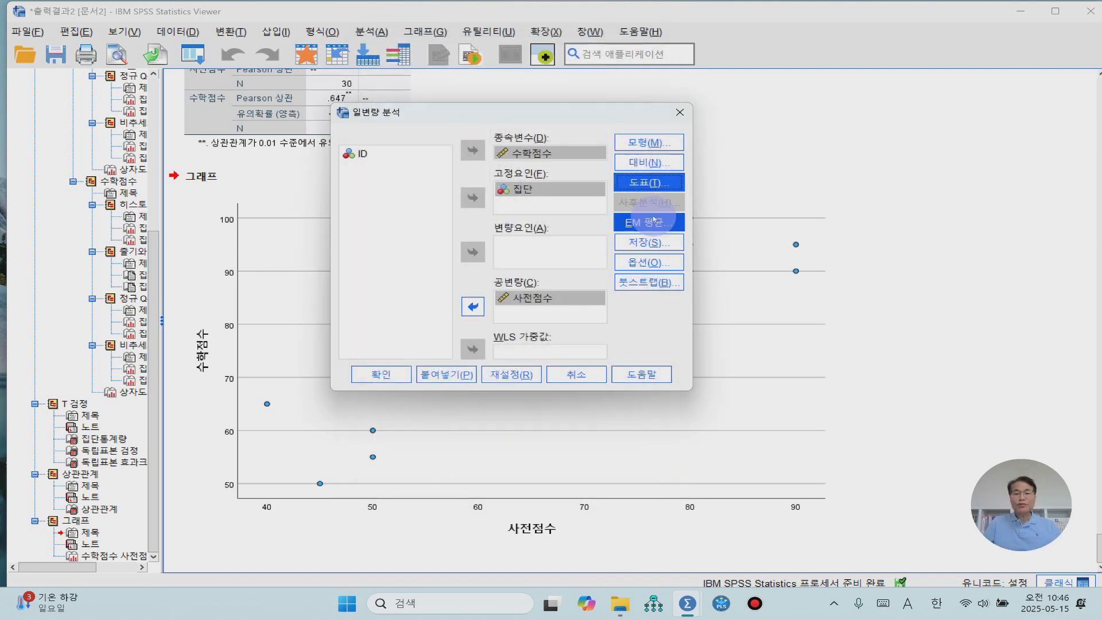
- Request estimated marginal means for 집단 and accept the setting
{"action": "left_click", "coordinate": [653, 219]}
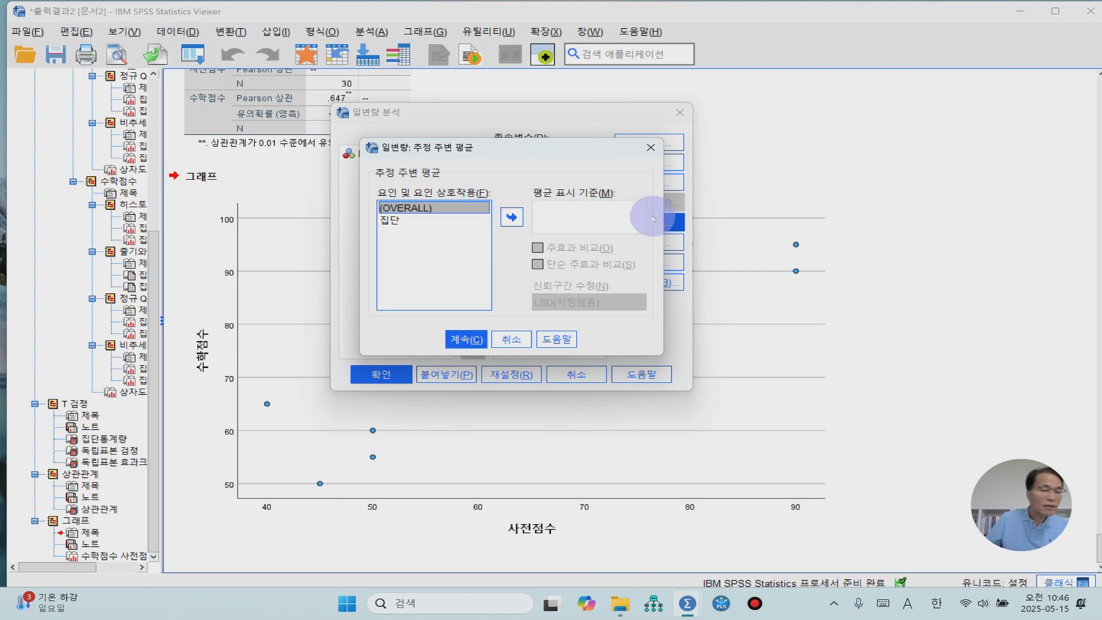
{"action": "left_click", "coordinate": [389, 220]}
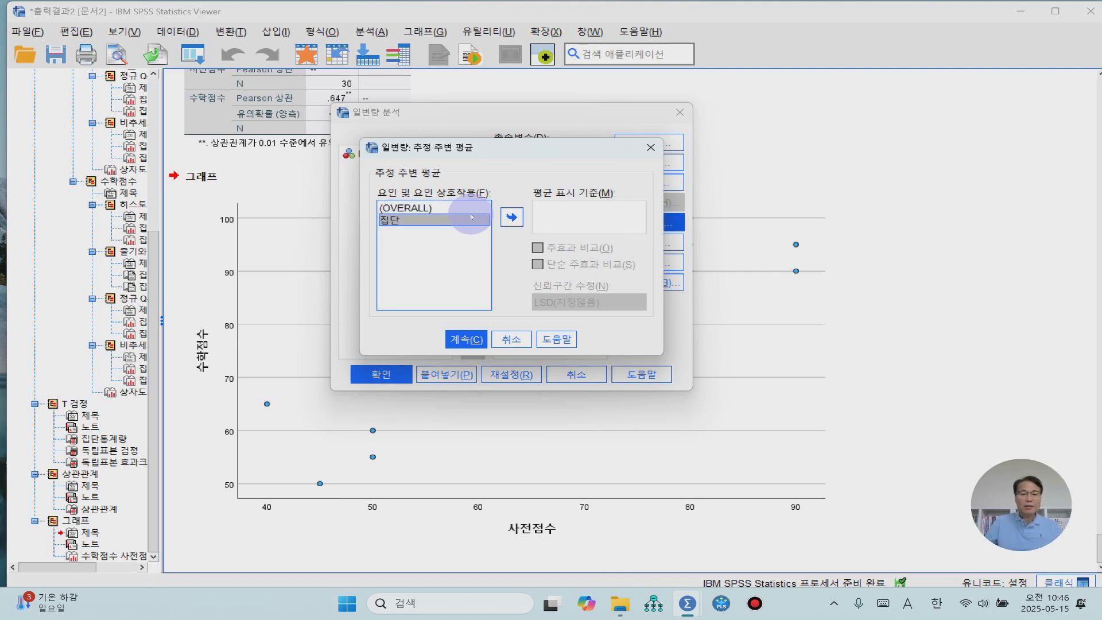
{"action": "left_click", "coordinate": [513, 217]}
{"action": "left_click", "coordinate": [465, 341]}
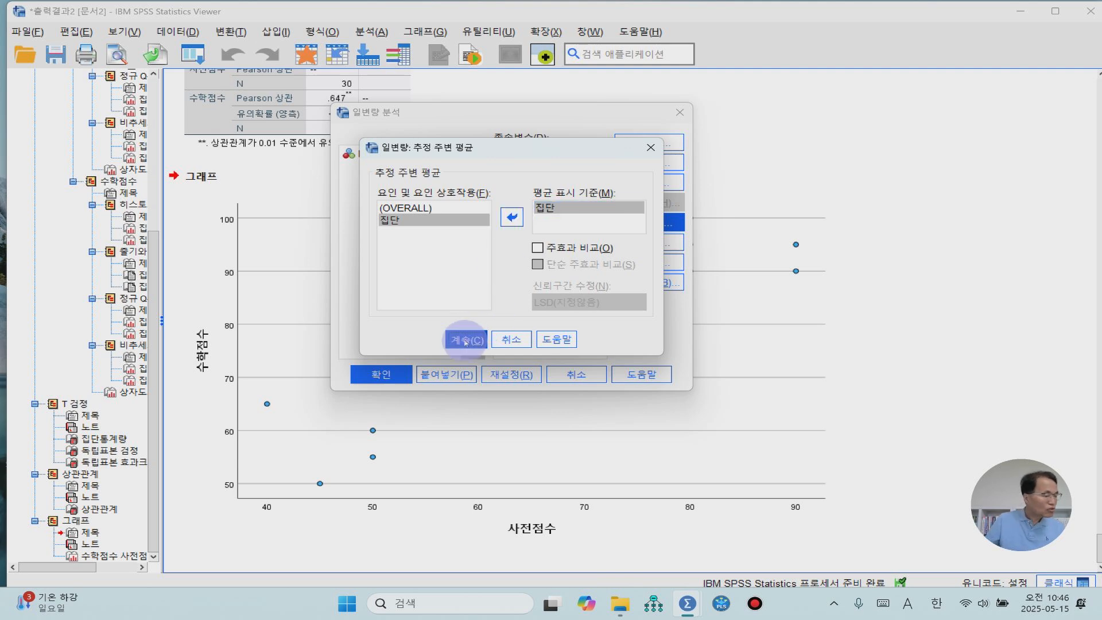
- Request 기술통계량 (descriptive statistics) and 동질성 검정 (homogeneity tests) in the options and run the univariate analysis with the interaction term
{"action": "left_click", "coordinate": [648, 244]}
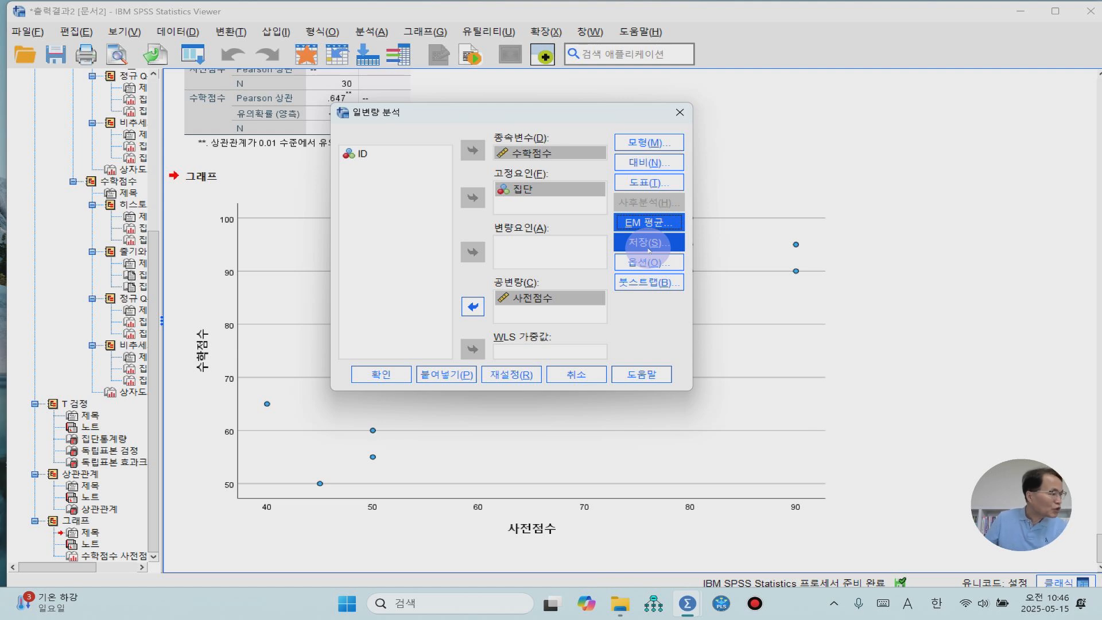
{"action": "left_click", "coordinate": [647, 262]}
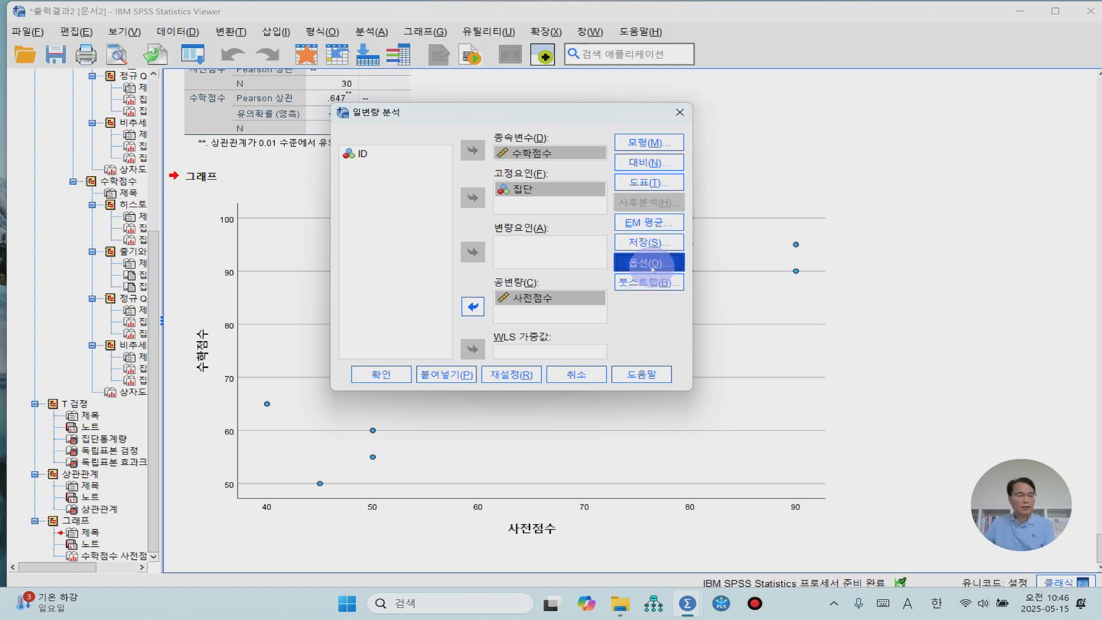
{"action": "left_click", "coordinate": [376, 106]}
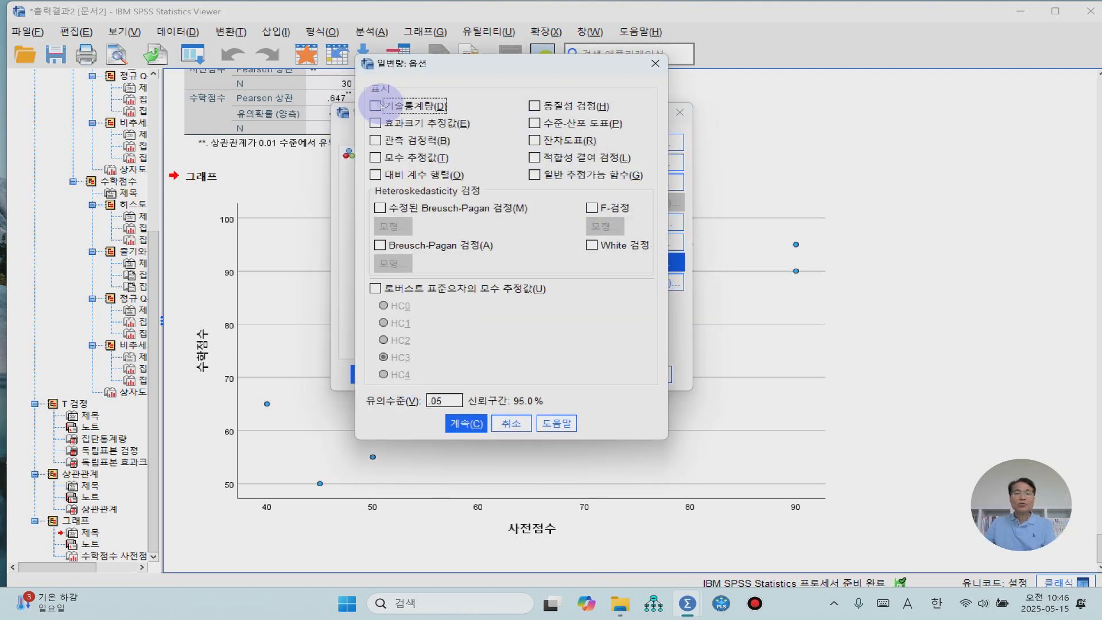
{"action": "left_click", "coordinate": [535, 106]}
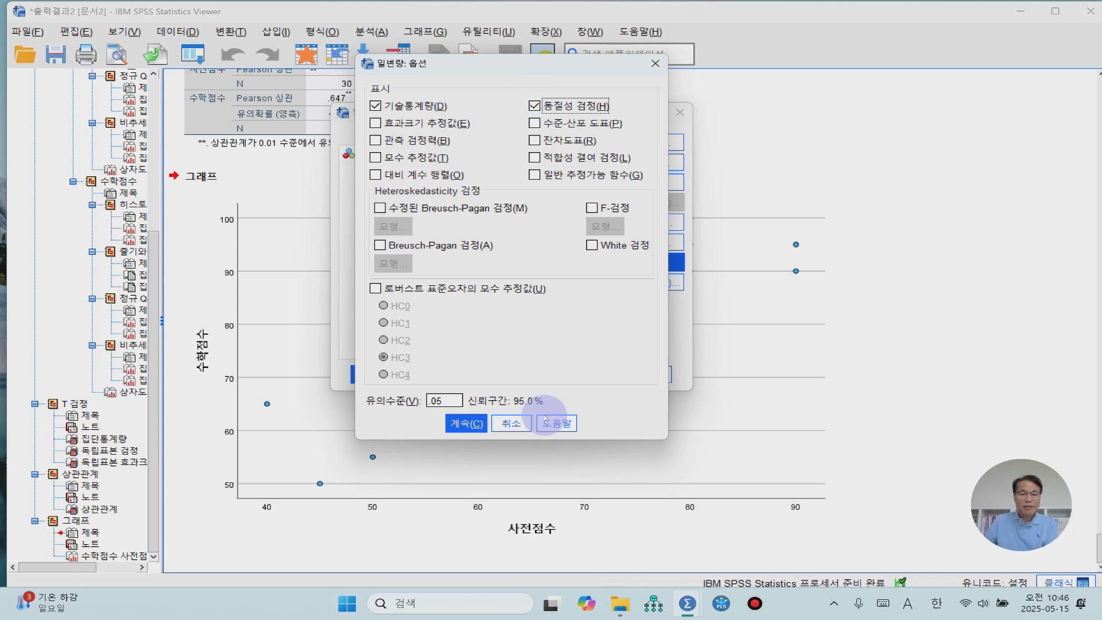
{"action": "left_click", "coordinate": [466, 423]}
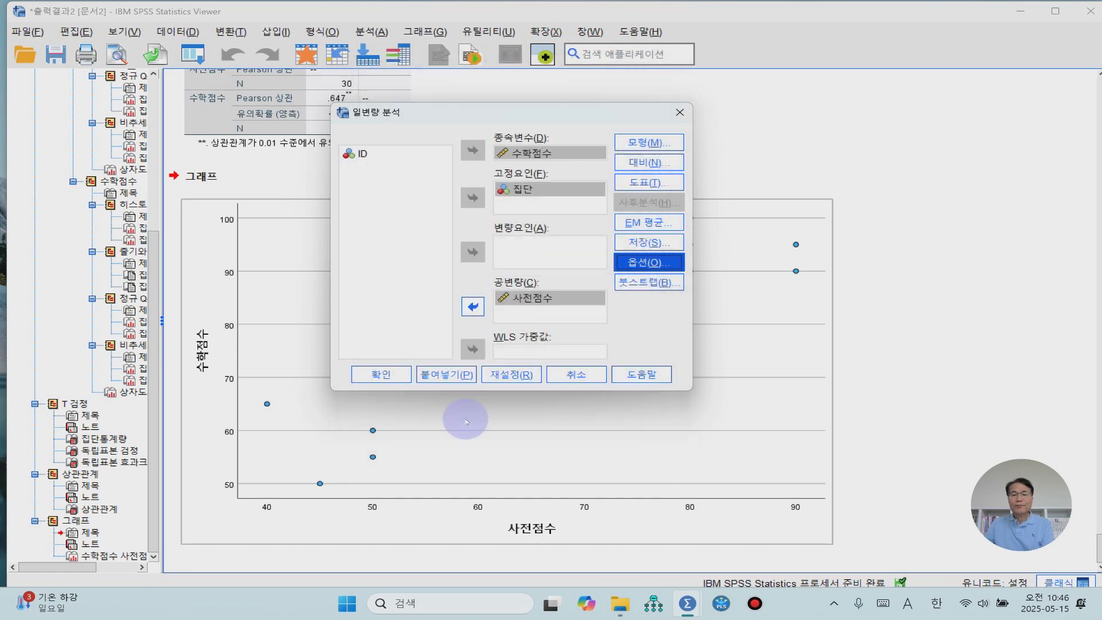
{"action": "left_click", "coordinate": [372, 379]}
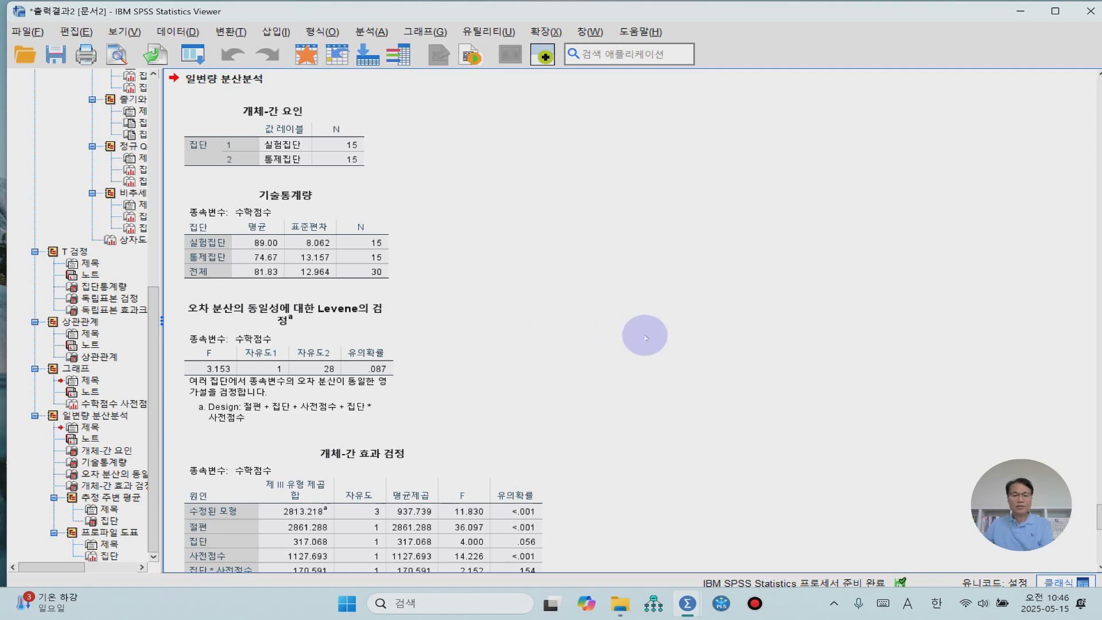
{"action": "scroll", "coordinate": [644, 338], "scroll_direction": "down", "scroll_amount": 3}
{"action": "left_click", "coordinate": [248, 486]}
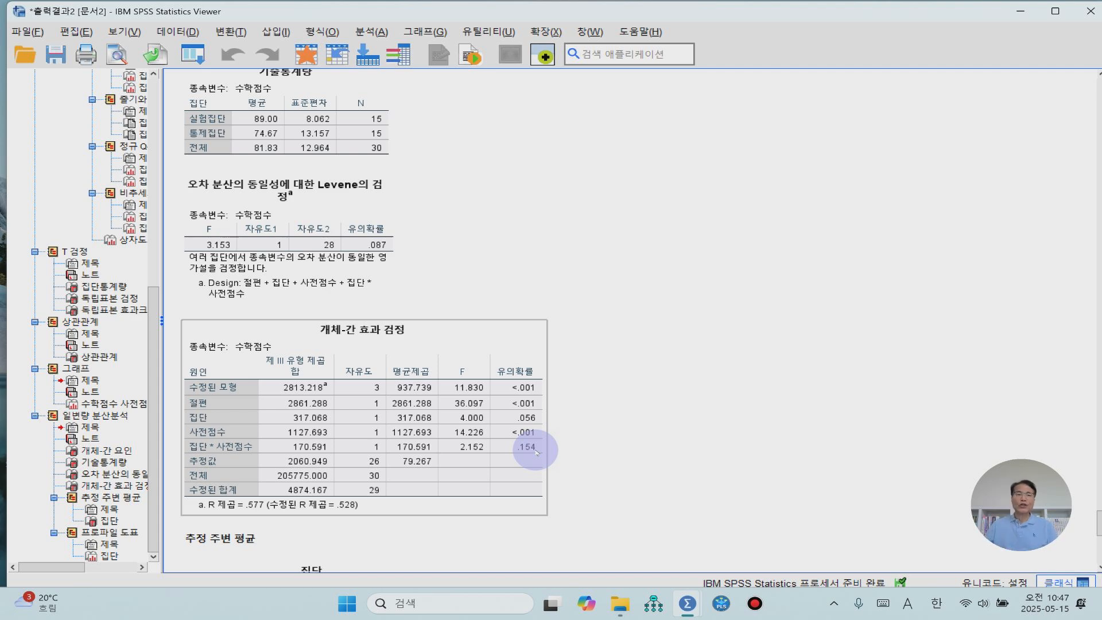
- Start another univariate general linear model analysis and set the model specification to 완전요인모형 (full factorial)
{"action": "left_click", "coordinate": [372, 33]}
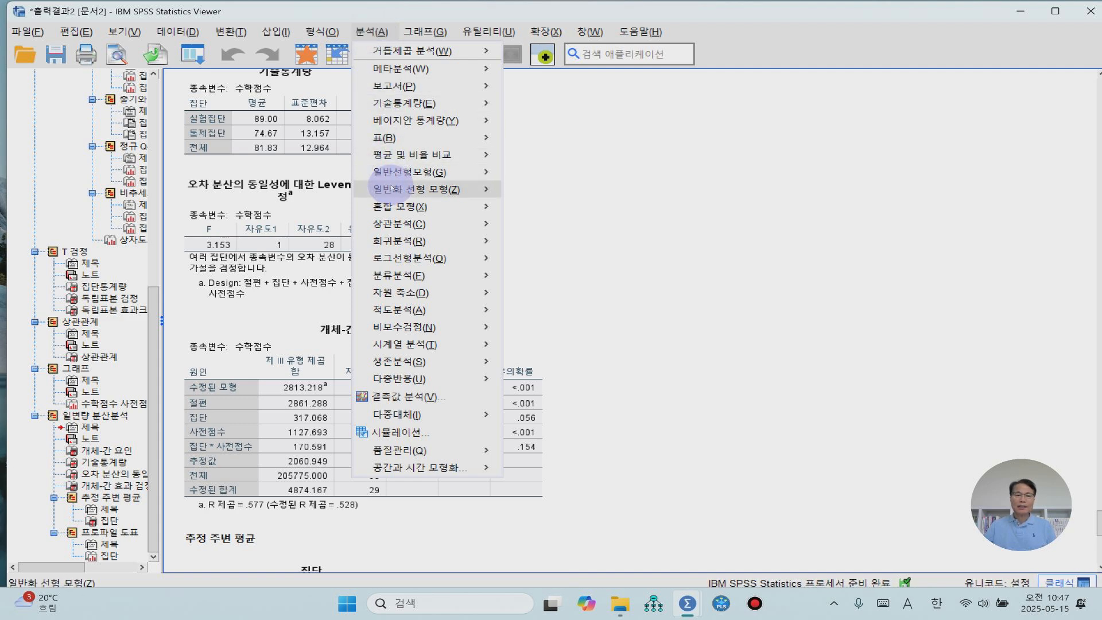
{"action": "mouse_move", "coordinate": [394, 173]}
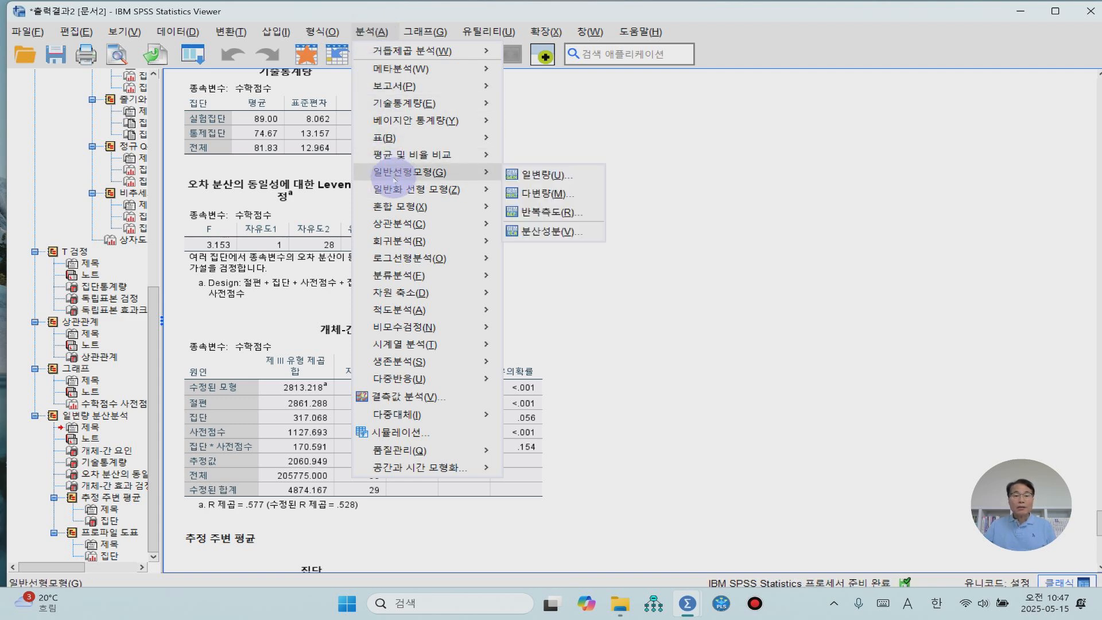
{"action": "left_click", "coordinate": [548, 176]}
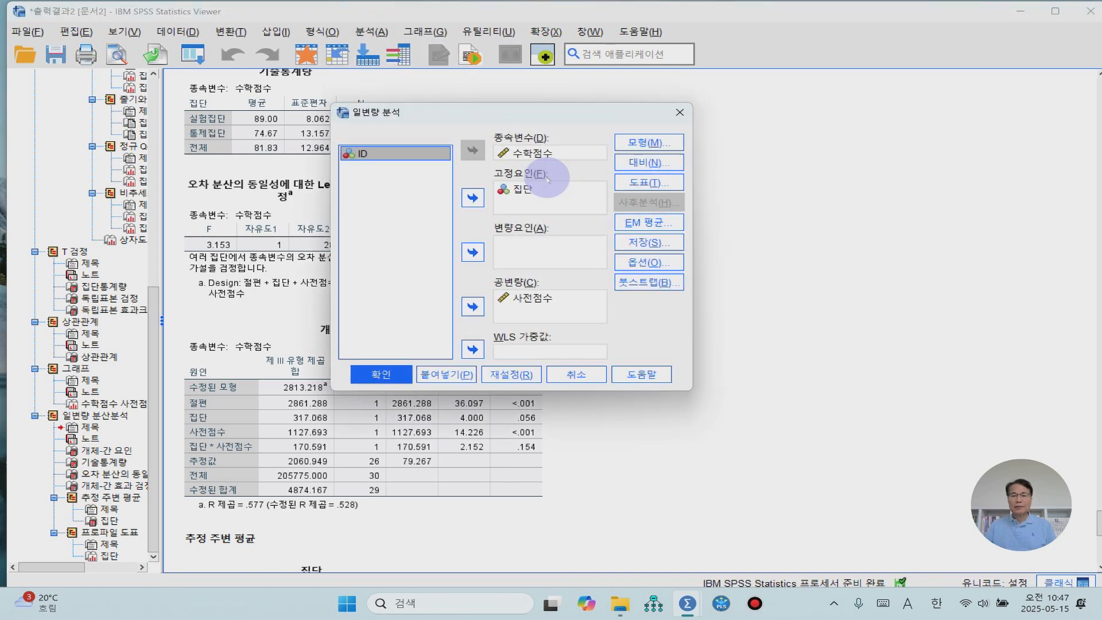
{"action": "left_click", "coordinate": [650, 143]}
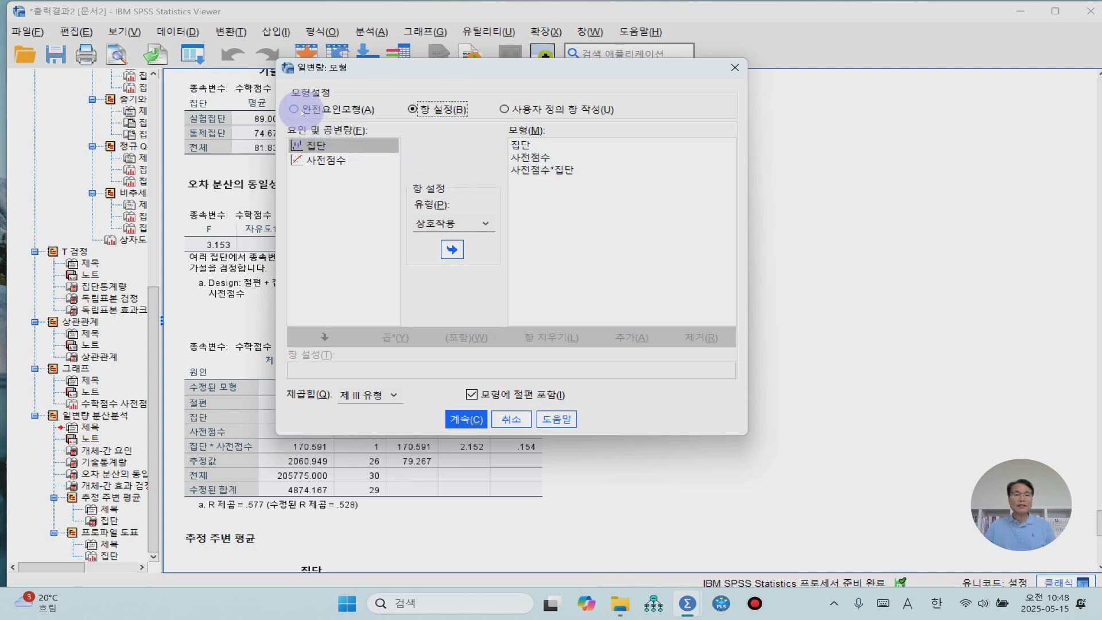
{"action": "left_click", "coordinate": [302, 111]}
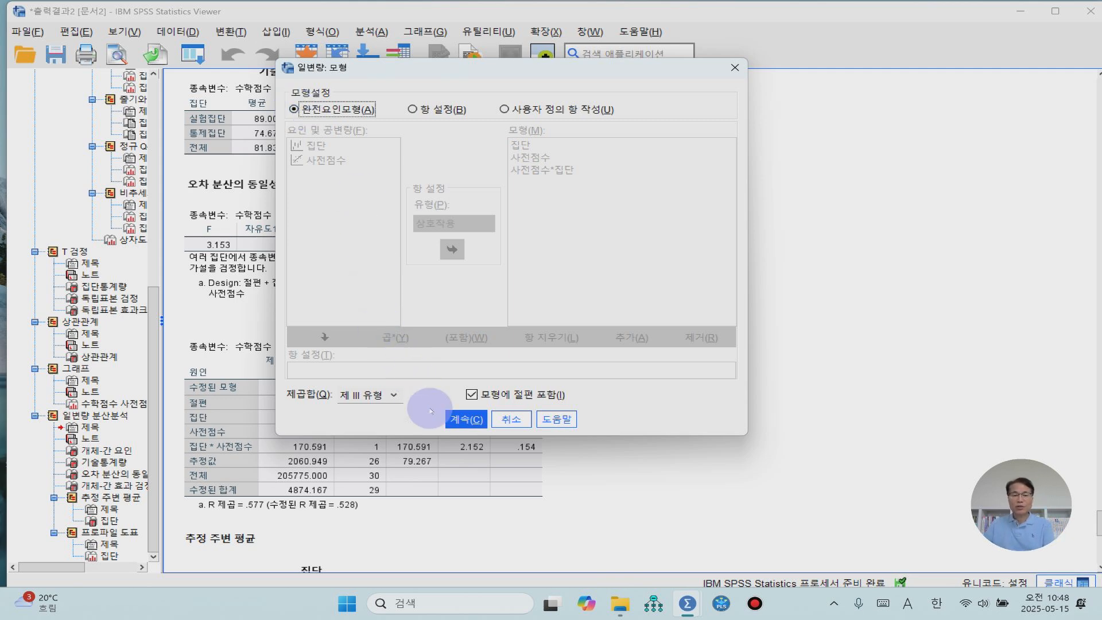
{"action": "left_click", "coordinate": [474, 423]}
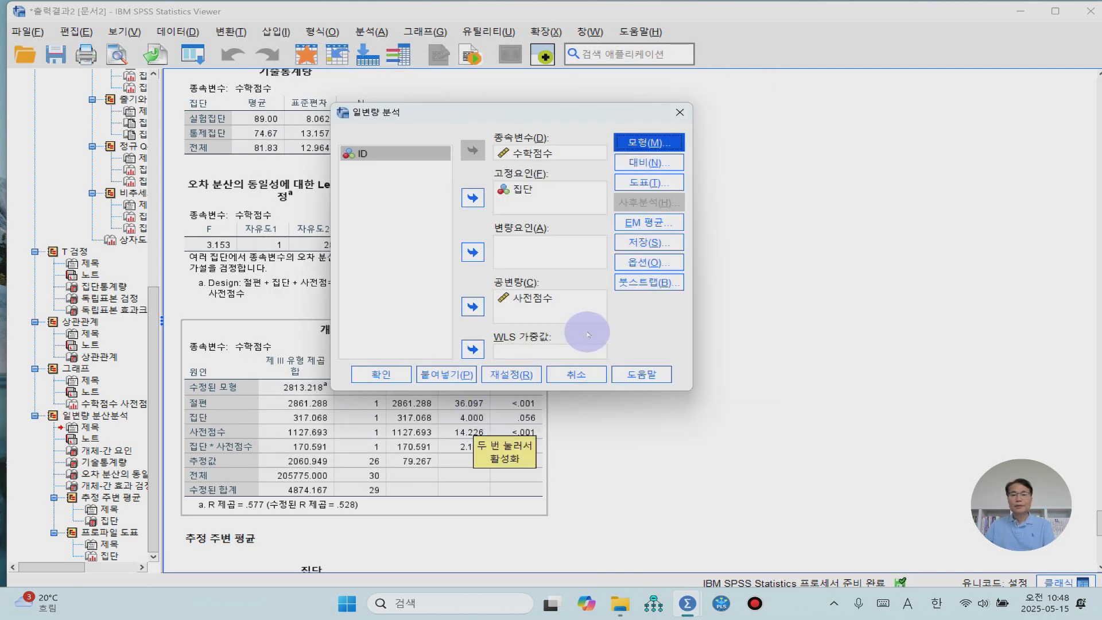
- Set 집단 as the horizontal-axis variable, add it as a profile plot and accept the plot settings
{"action": "left_click", "coordinate": [650, 185]}
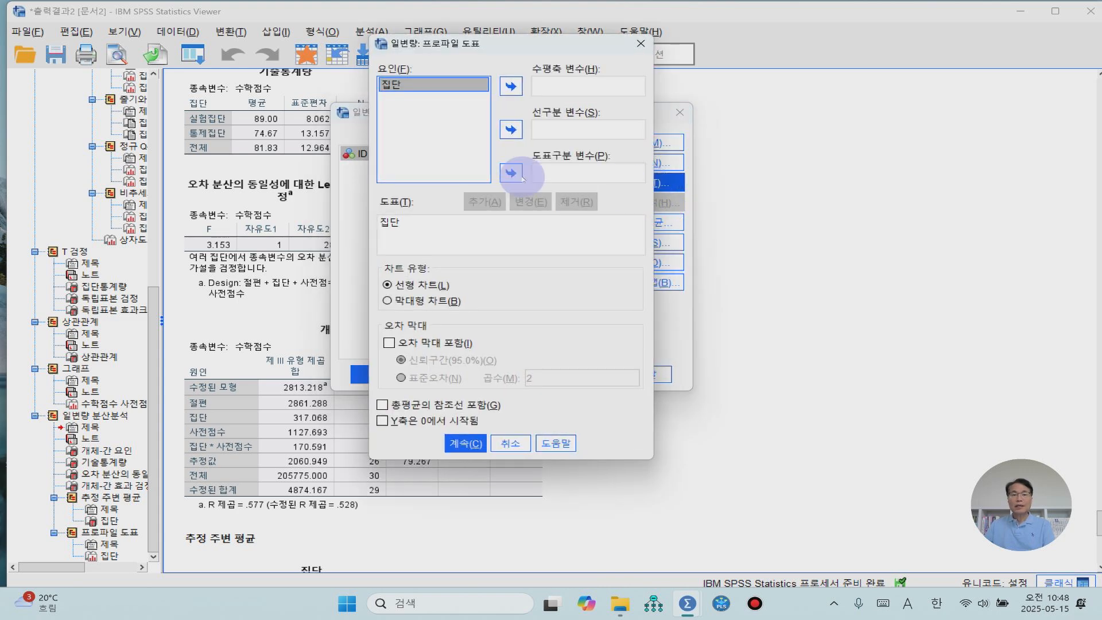
{"action": "left_click", "coordinate": [511, 87]}
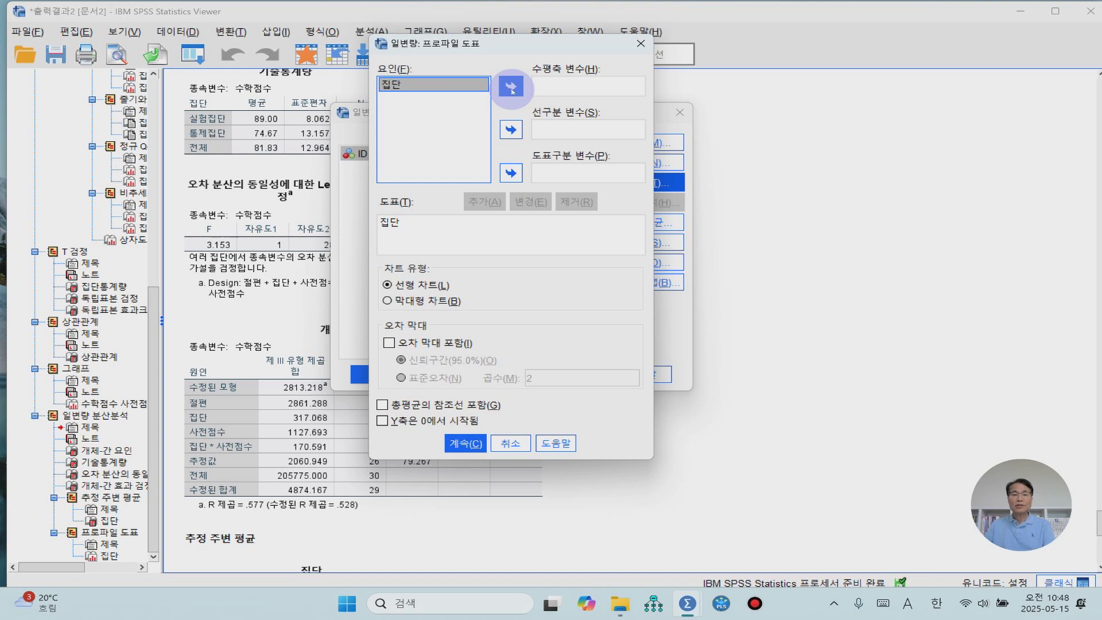
{"action": "left_click", "coordinate": [491, 205]}
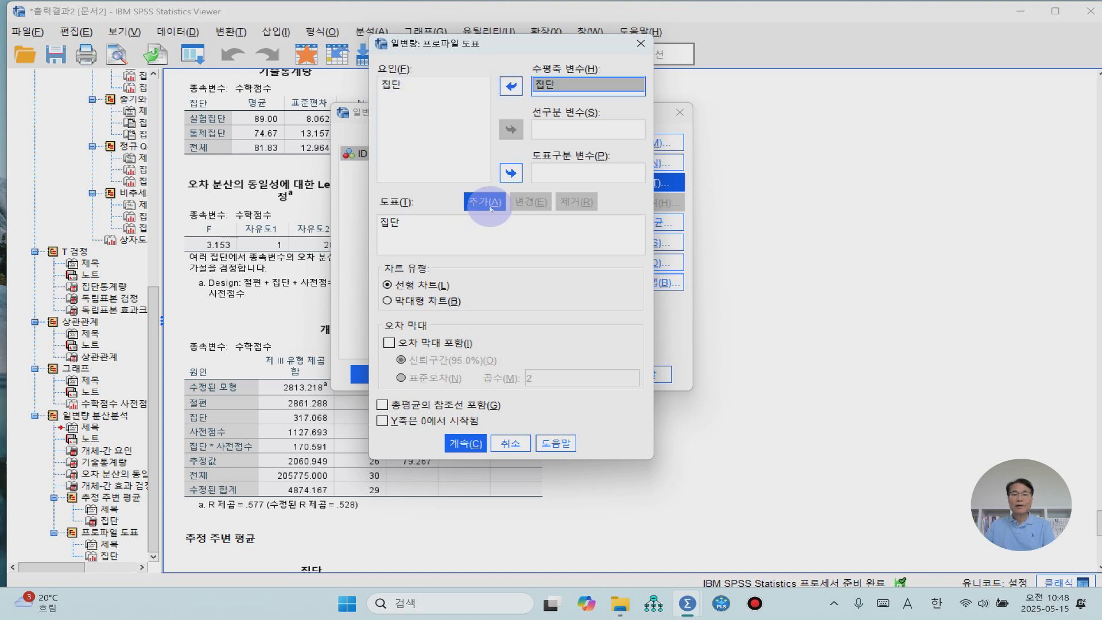
{"action": "left_click", "coordinate": [469, 441]}
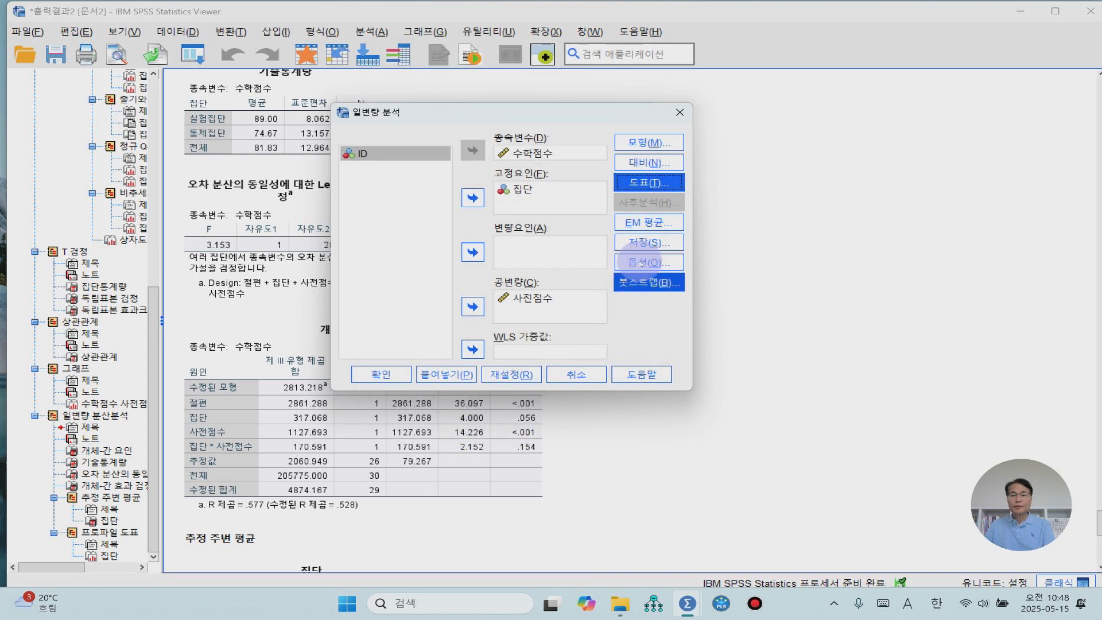
- Check and accept the marginal means, options and 완전요인모형 model settings, and run the univariate analysis
{"action": "left_click", "coordinate": [644, 225]}
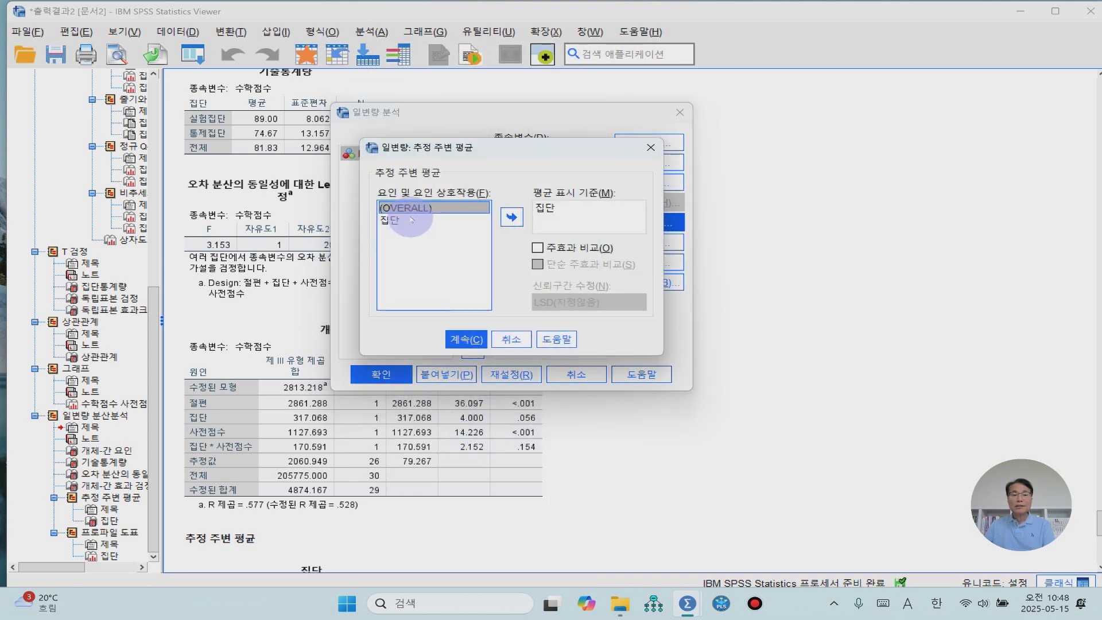
{"action": "left_click", "coordinate": [466, 339]}
{"action": "left_click", "coordinate": [649, 262]}
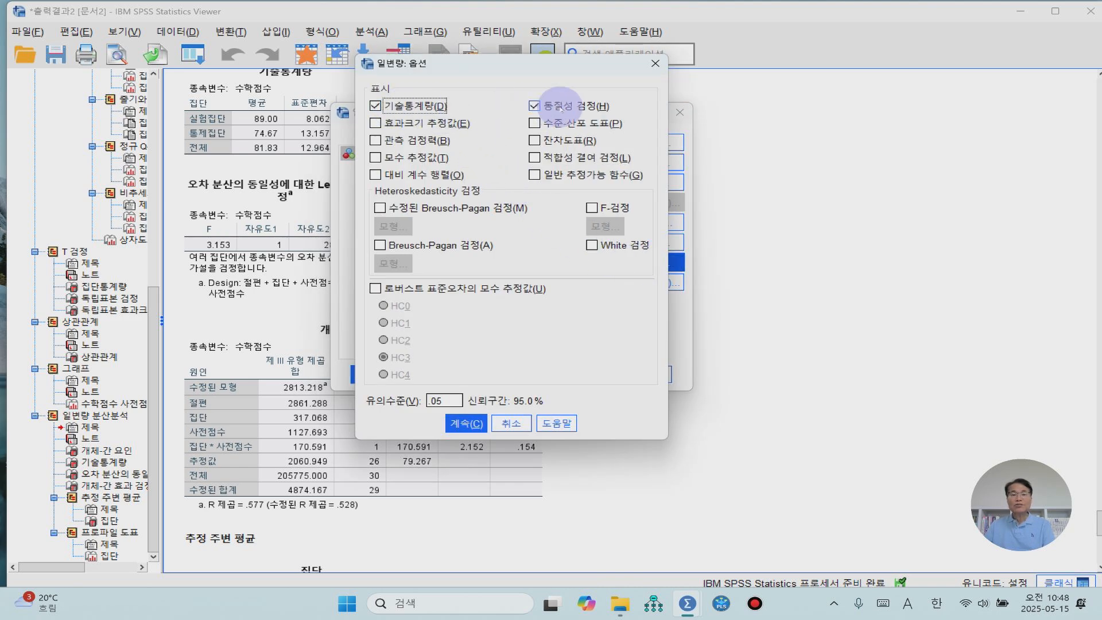
{"action": "left_click", "coordinate": [465, 424]}
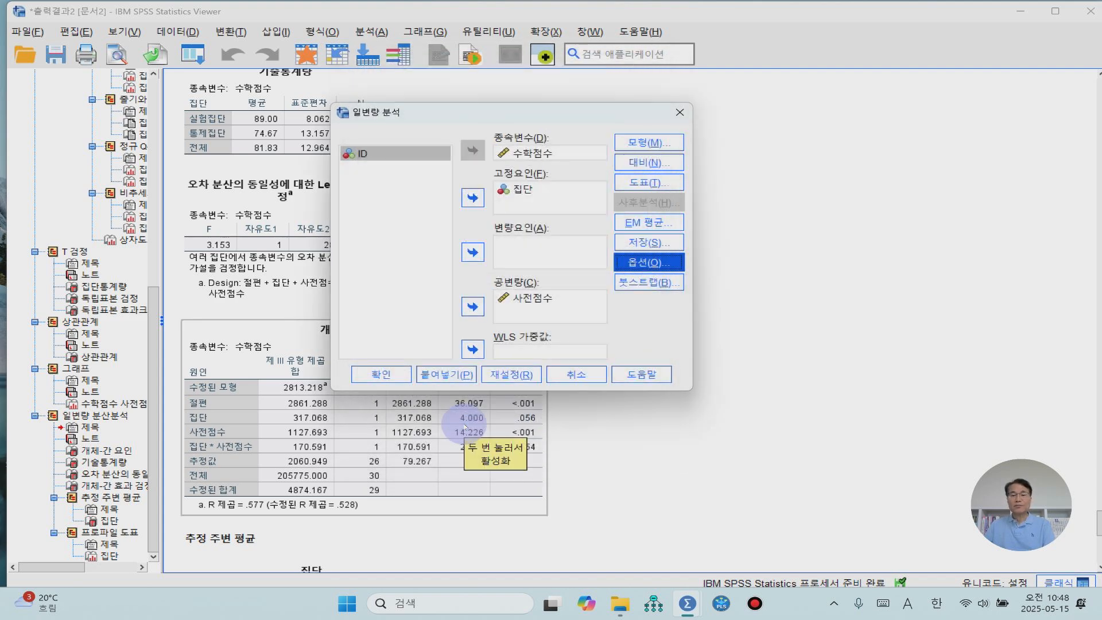
{"action": "left_click", "coordinate": [648, 146]}
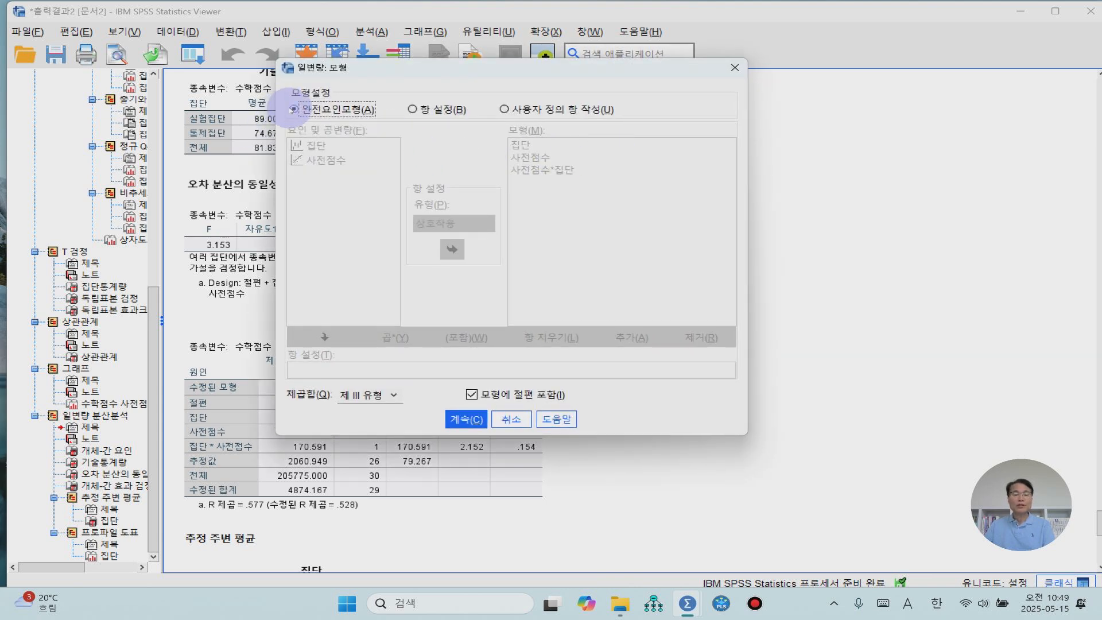
{"action": "left_click", "coordinate": [462, 419]}
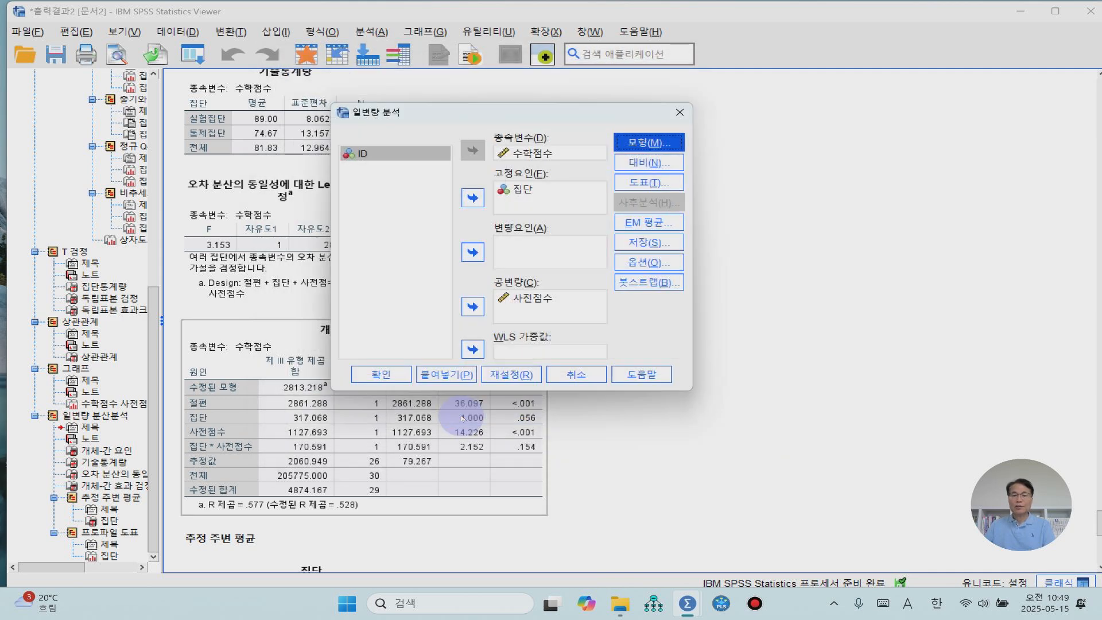
{"action": "left_click", "coordinate": [370, 373]}
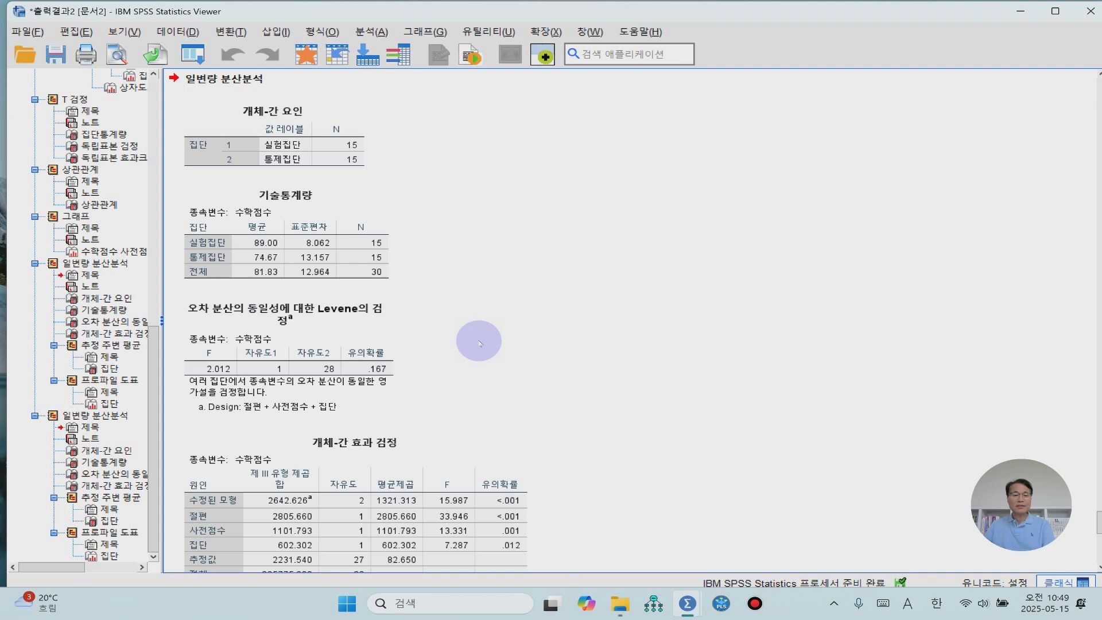
- Examine the Levene test, the between-subjects effects table, the estimated marginal means for 집단 and the profile plot
{"action": "left_click", "coordinate": [393, 371]}
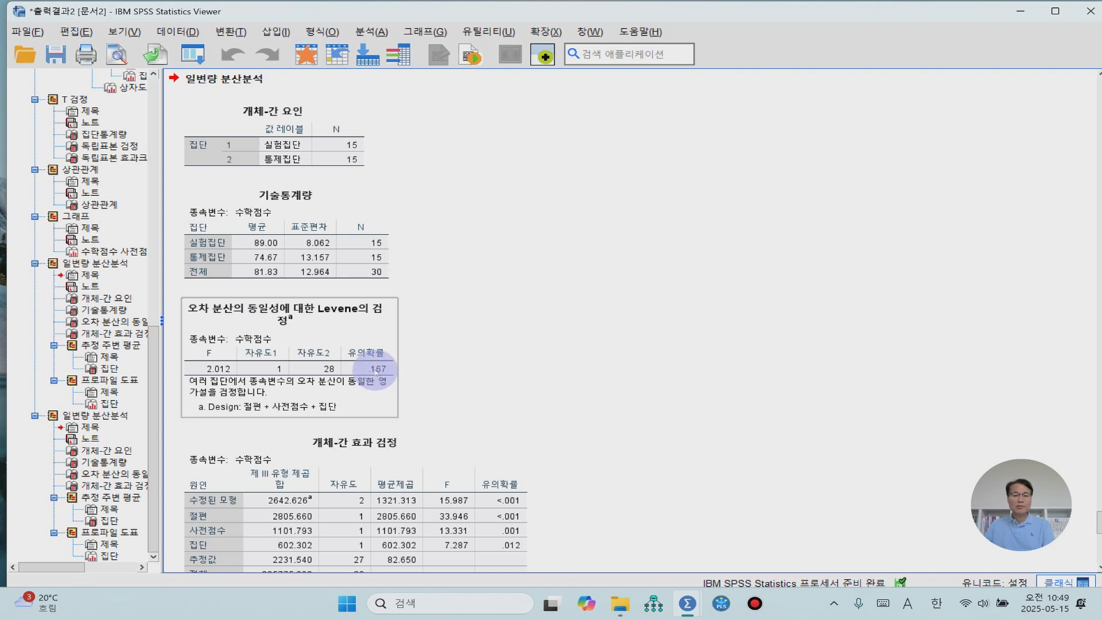
{"action": "left_click", "coordinate": [429, 362]}
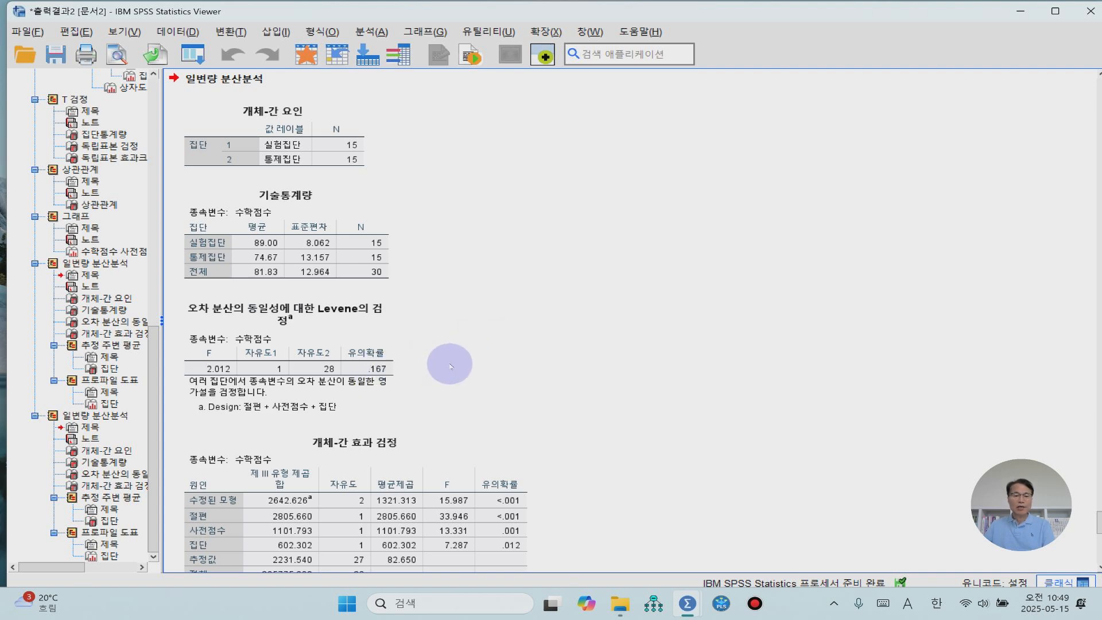
{"action": "scroll", "coordinate": [449, 366], "scroll_direction": "down", "scroll_amount": 4}
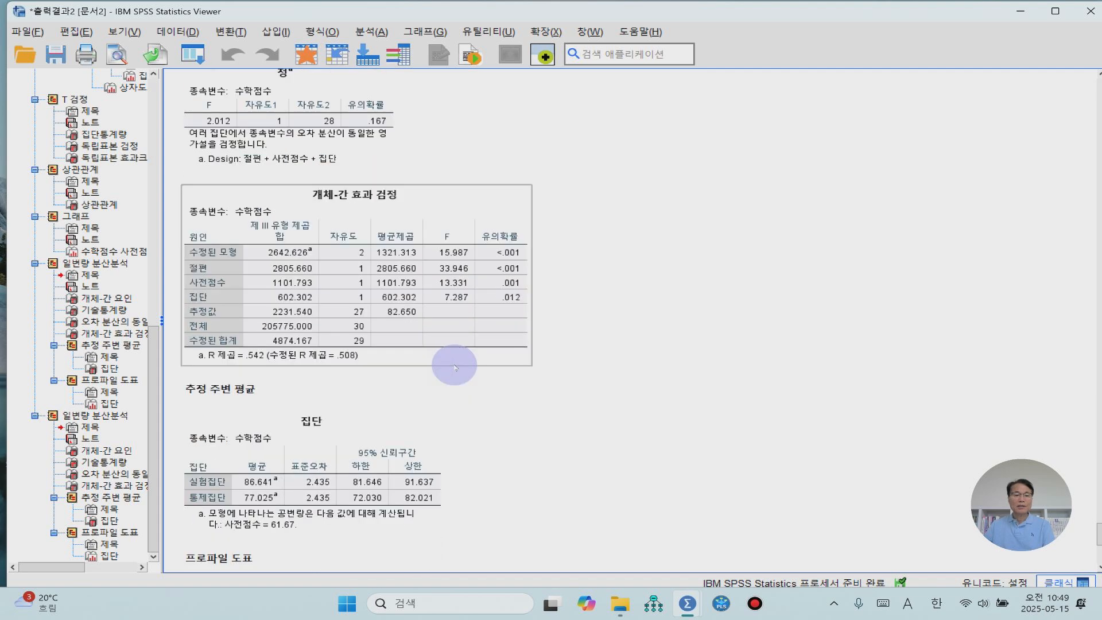
{"action": "left_click", "coordinate": [285, 310]}
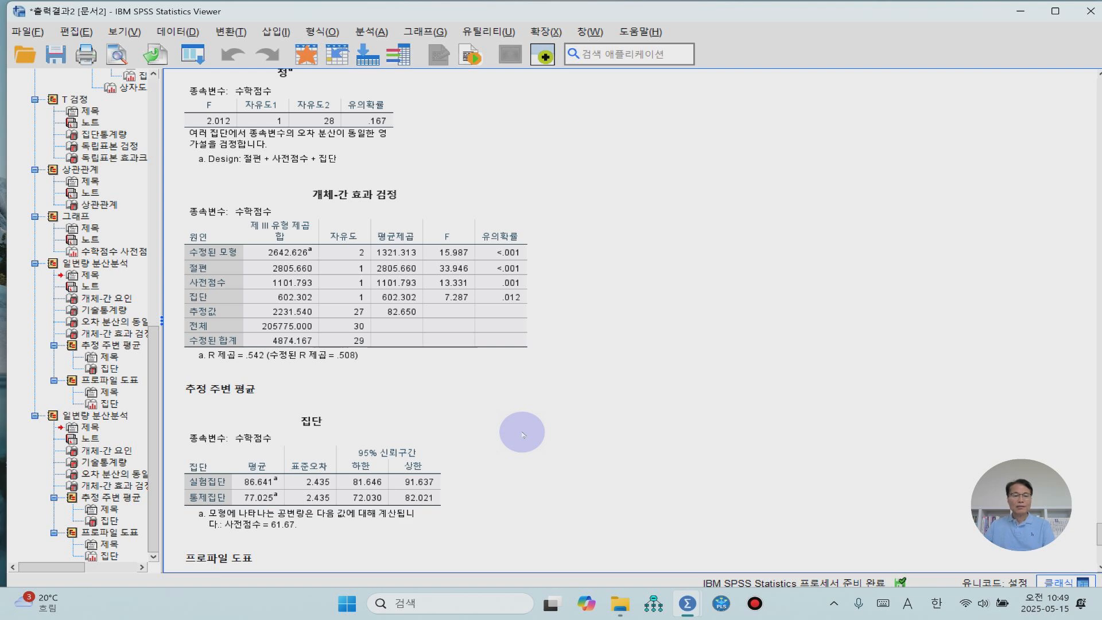
{"action": "scroll", "coordinate": [522, 434], "scroll_direction": "down", "scroll_amount": 2}
{"action": "left_click", "coordinate": [250, 433]}
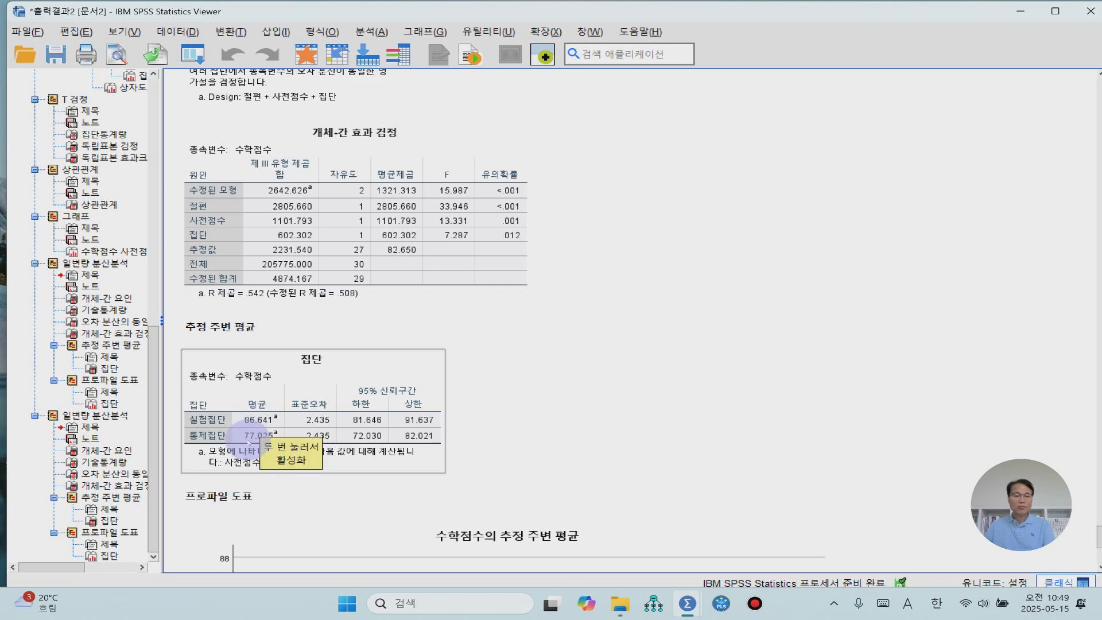
{"action": "left_click", "coordinate": [640, 419]}
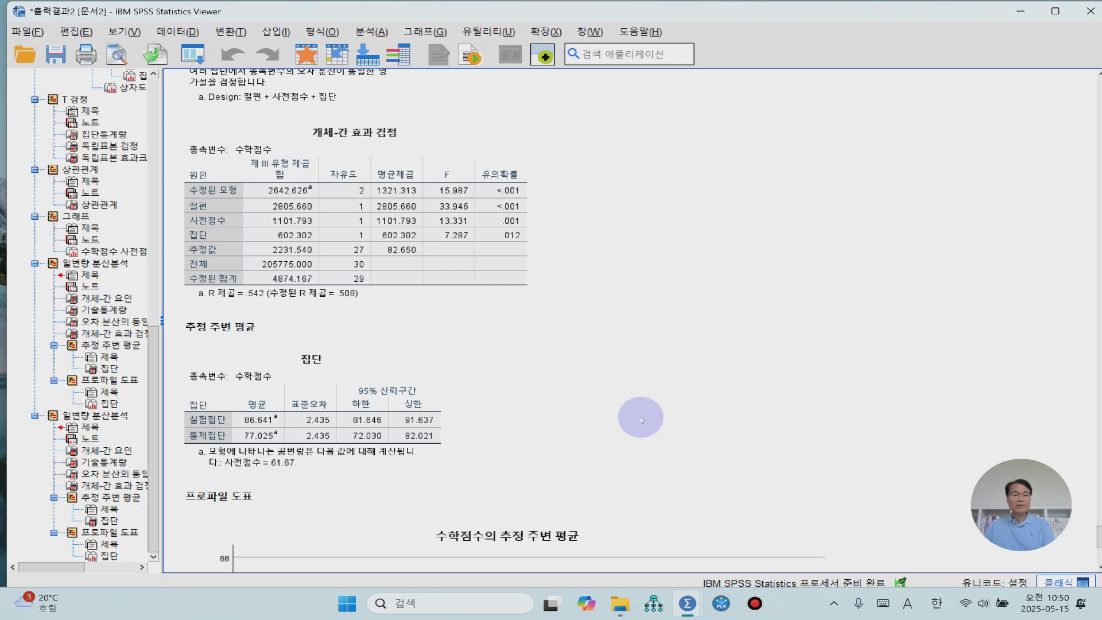
{"action": "left_click", "coordinate": [229, 227]}
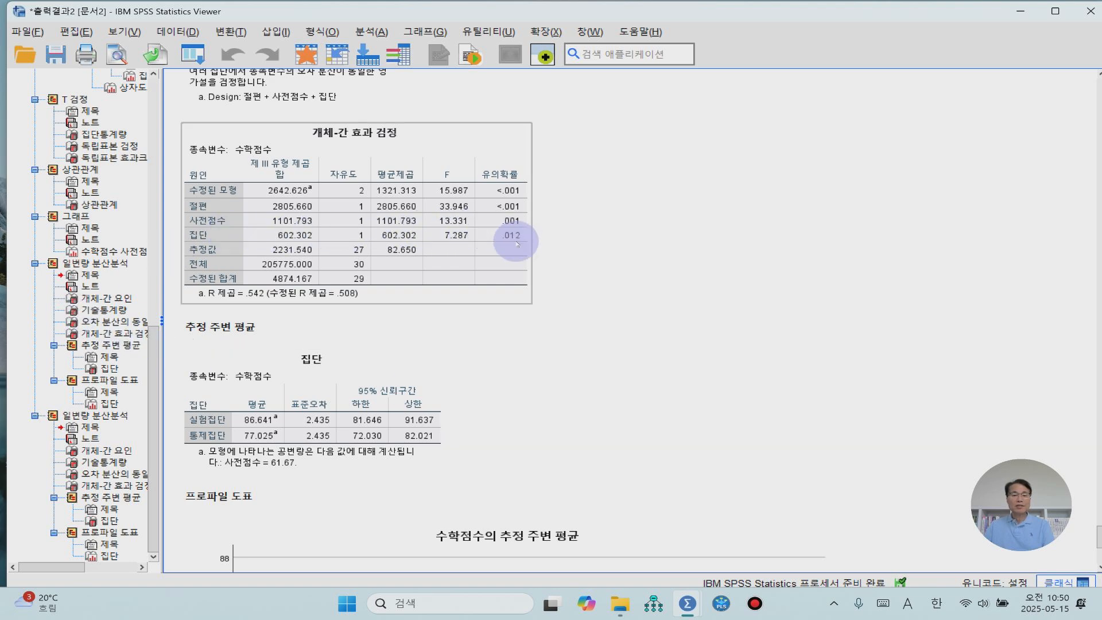
{"action": "left_click", "coordinate": [431, 427]}
{"action": "scroll", "coordinate": [438, 444], "scroll_direction": "down", "scroll_amount": 3}
{"action": "scroll", "coordinate": [437, 443], "scroll_direction": "down", "scroll_amount": 3}
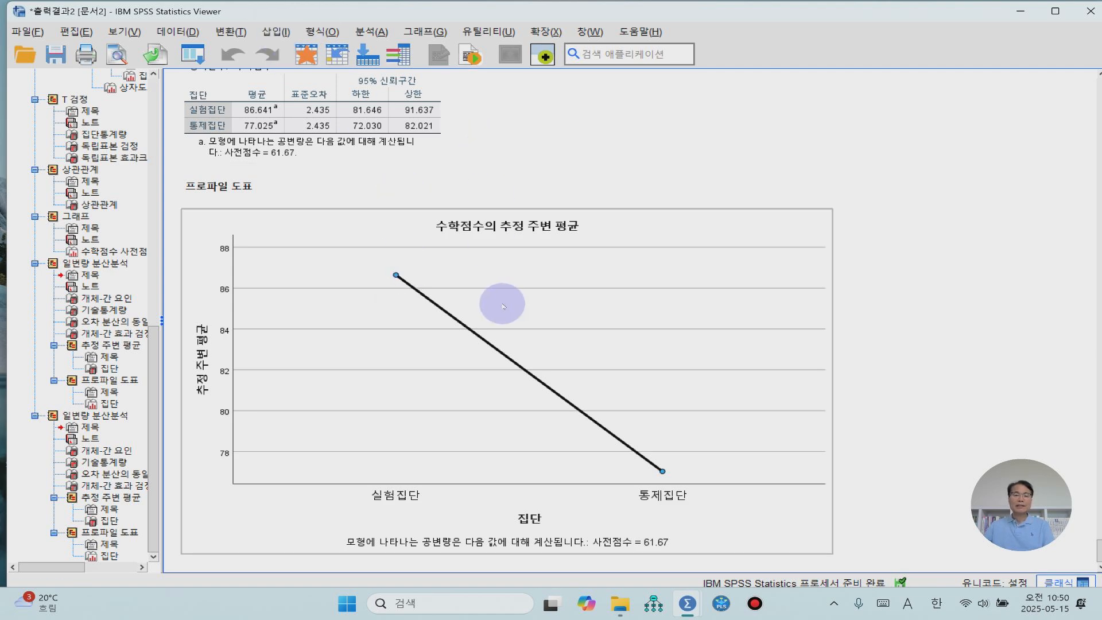
- Reopen the univariate general linear model analysis and check and accept its estimated marginal means and options settings
{"action": "left_click", "coordinate": [370, 32]}
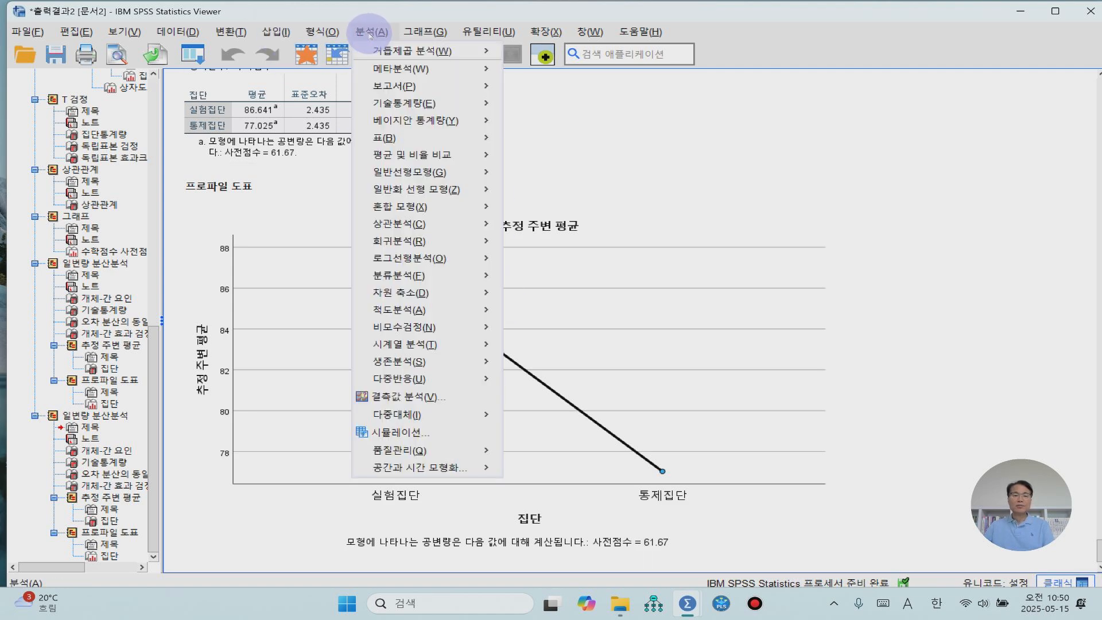
{"action": "mouse_move", "coordinate": [459, 172]}
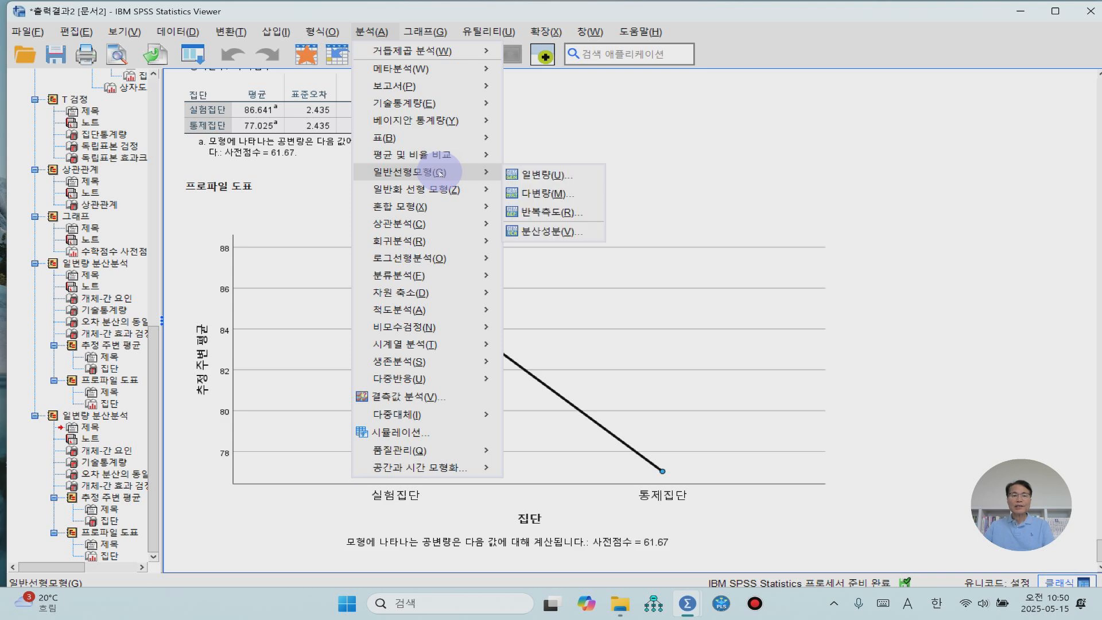
{"action": "left_click", "coordinate": [551, 174]}
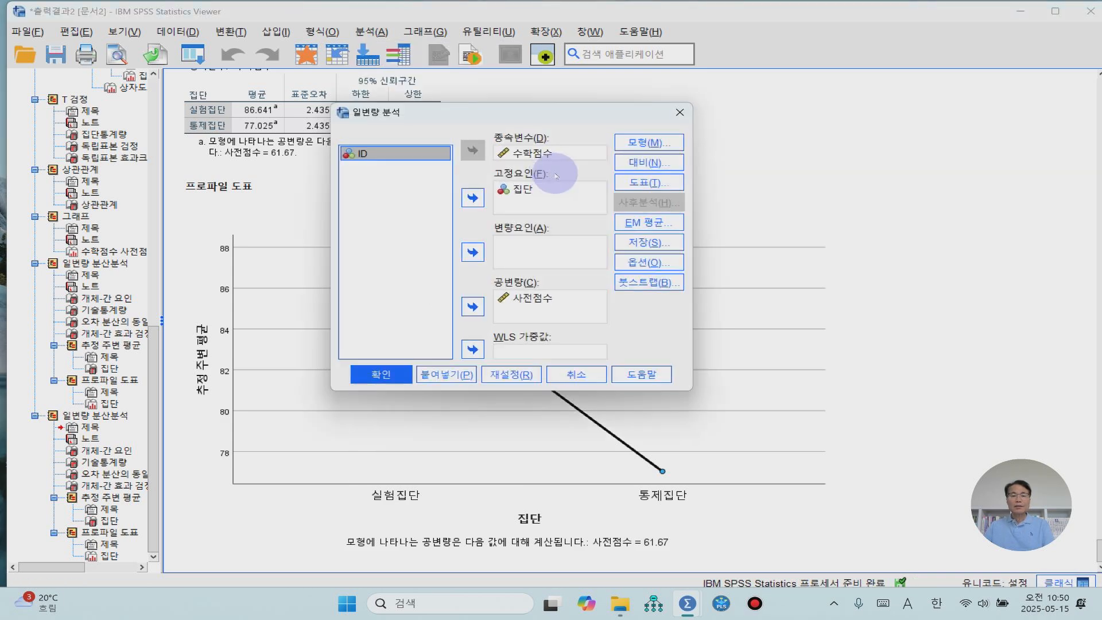
{"action": "left_click", "coordinate": [654, 223]}
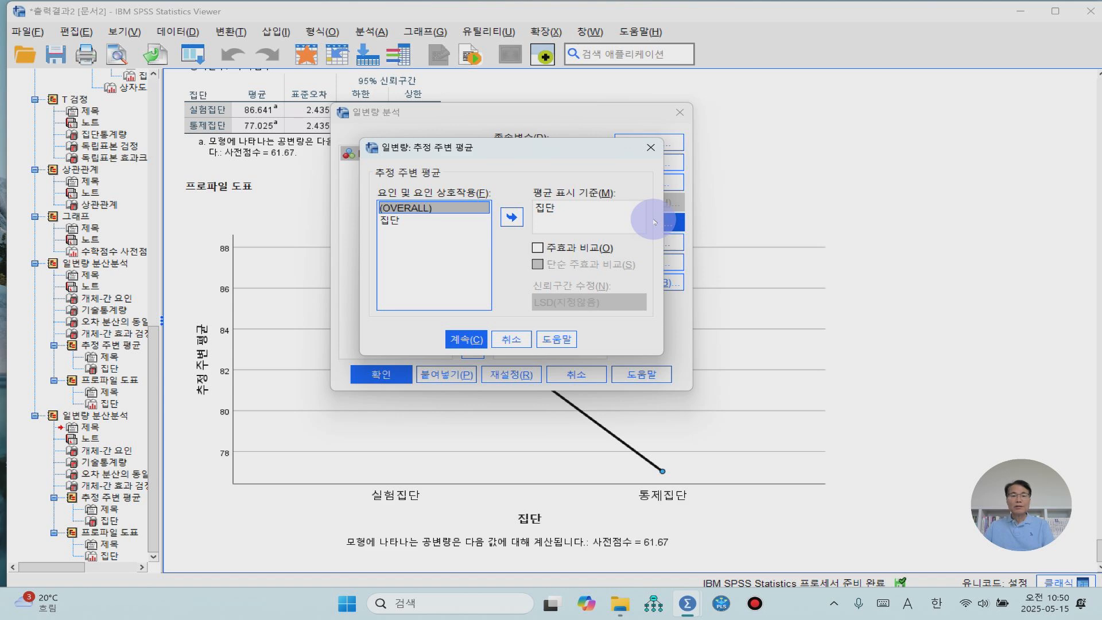
{"action": "left_click", "coordinate": [462, 339]}
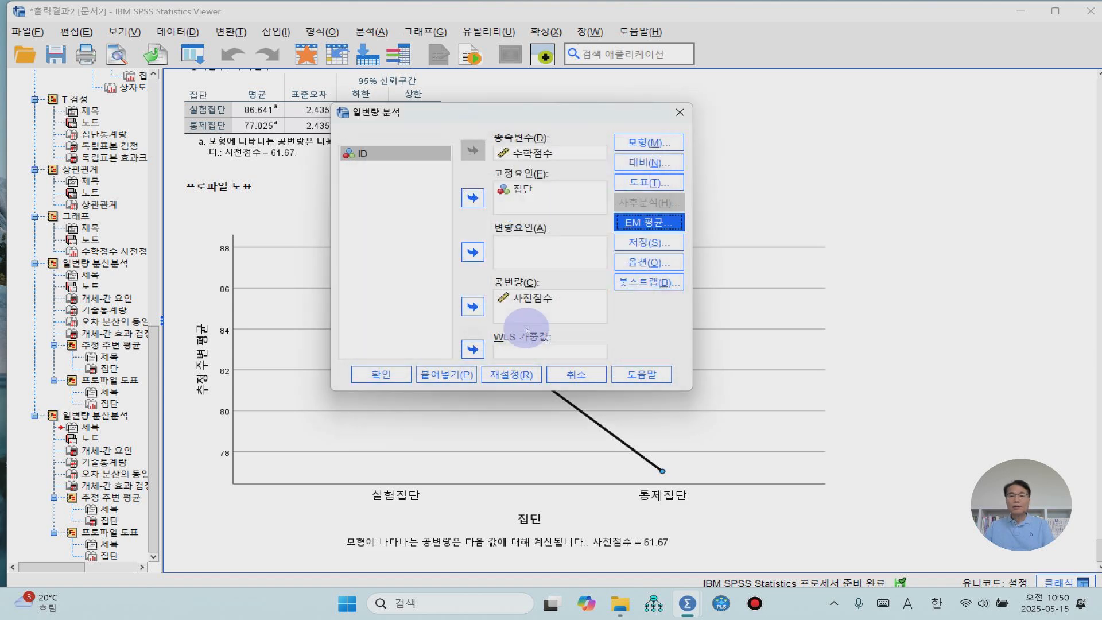
{"action": "left_click", "coordinate": [637, 267]}
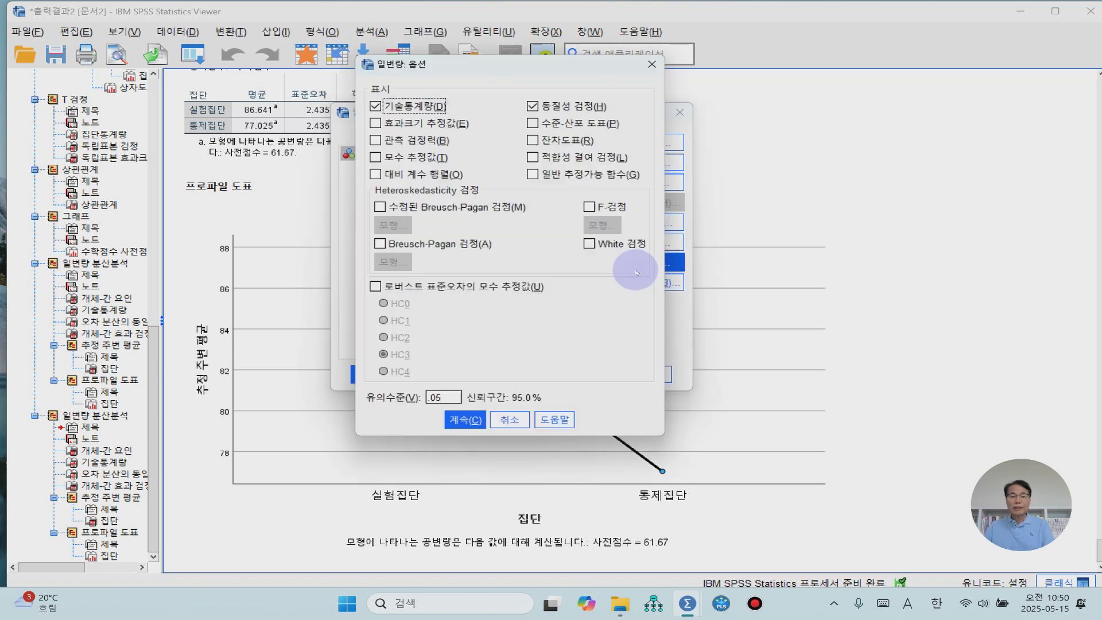
{"action": "left_click", "coordinate": [458, 423]}
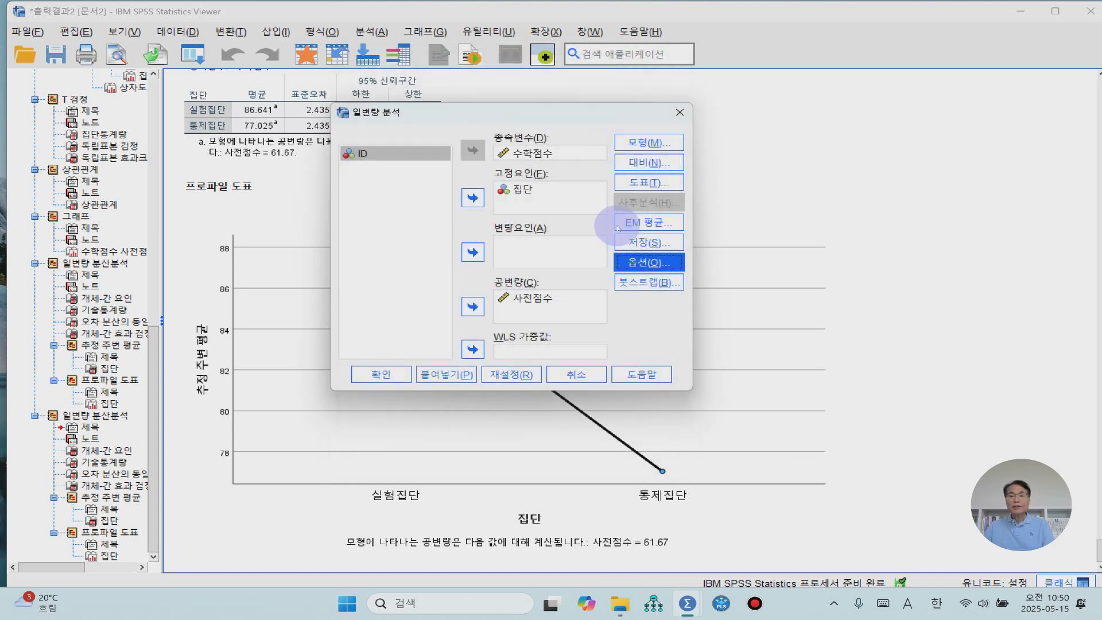
- Change the profile plot's chart type to 막대형 차트 (bar chart), accept the plot settings and run the univariate analysis
{"action": "left_click", "coordinate": [650, 183]}
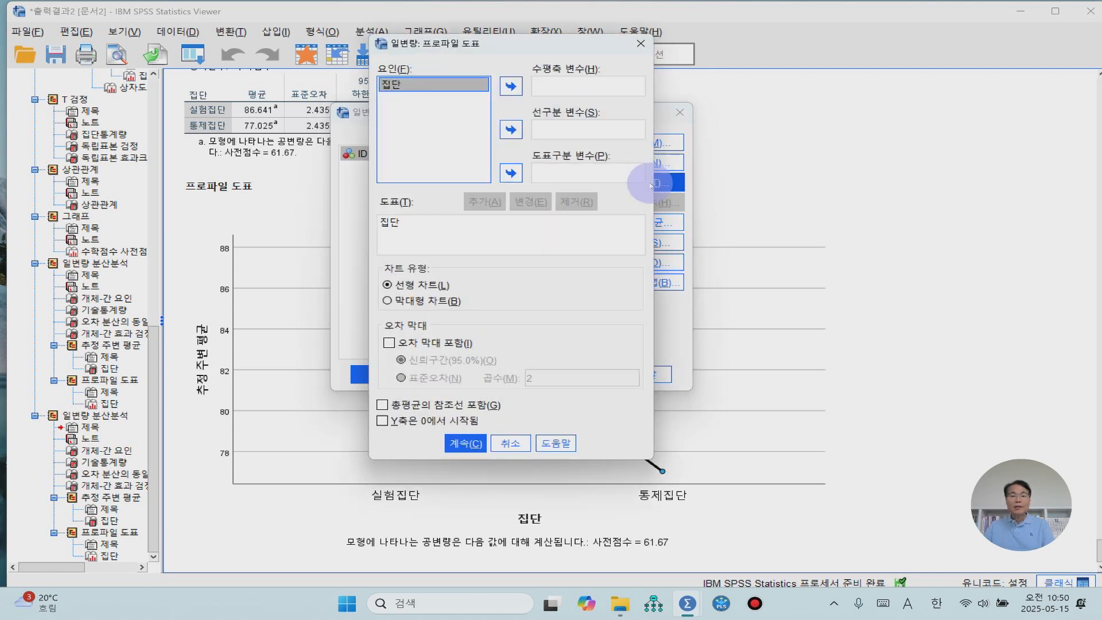
{"action": "left_click", "coordinate": [405, 300]}
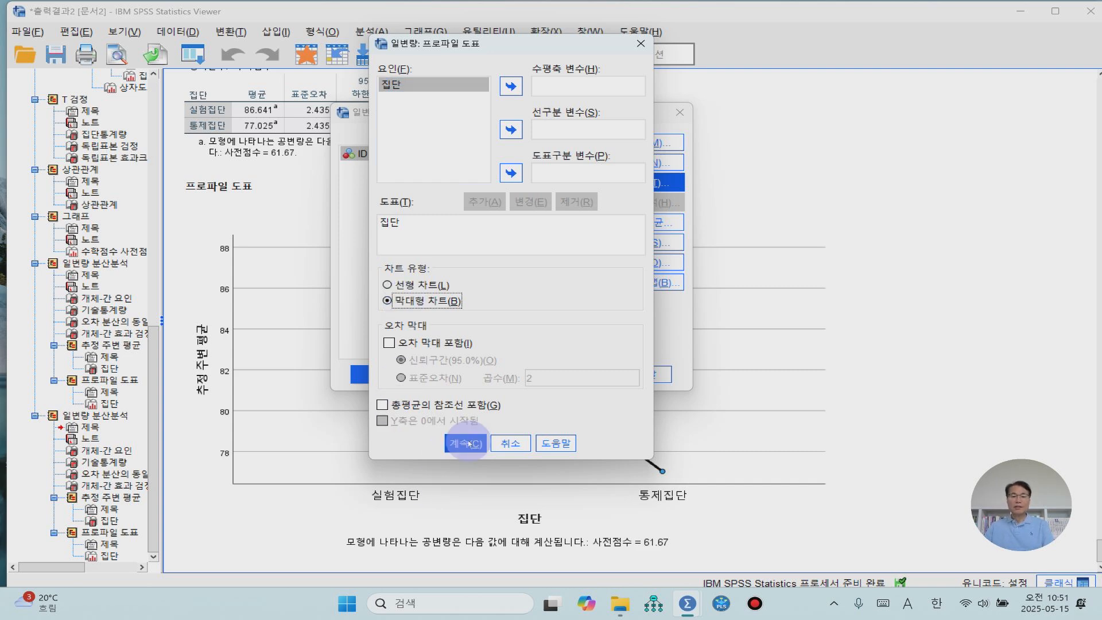
{"action": "left_click", "coordinate": [467, 443]}
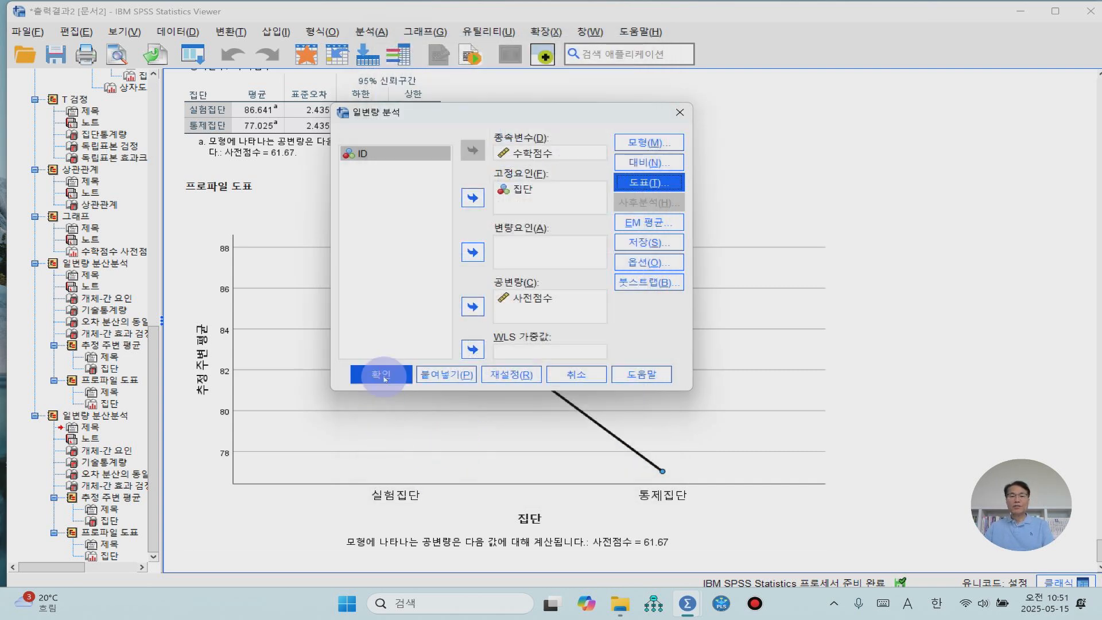
{"action": "left_click", "coordinate": [380, 376]}
{"action": "scroll", "coordinate": [408, 369], "scroll_direction": "down", "scroll_amount": 10}
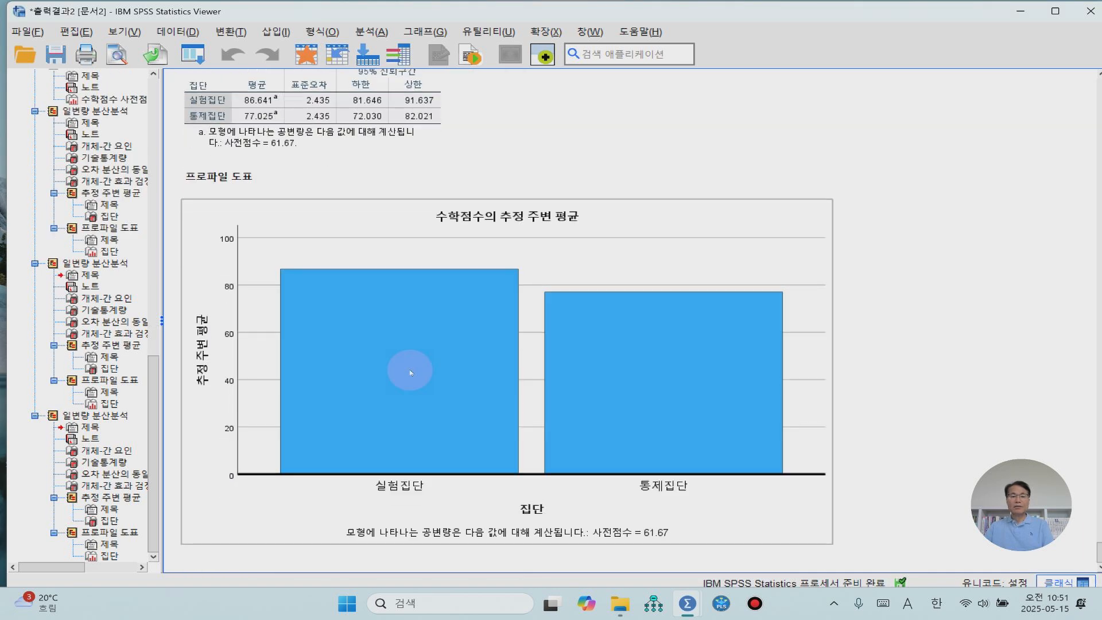
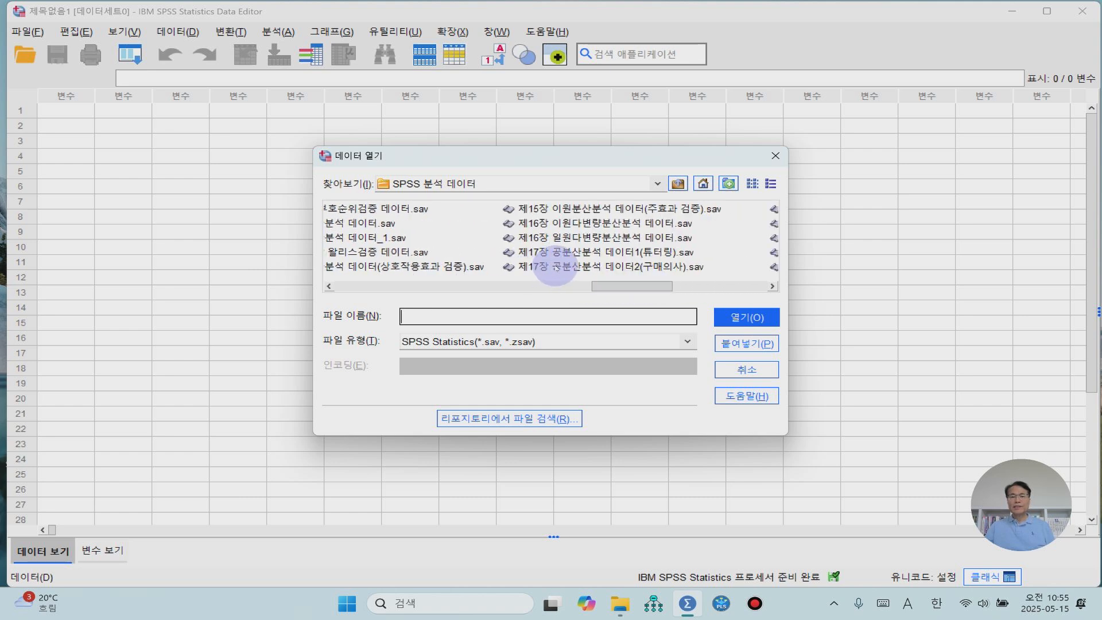
- Open the data file 제17장 공분산분석 데이터2(구매의사).sav and review its 제품, 연령 and 구매의사 columns
{"action": "left_click", "coordinate": [555, 268]}
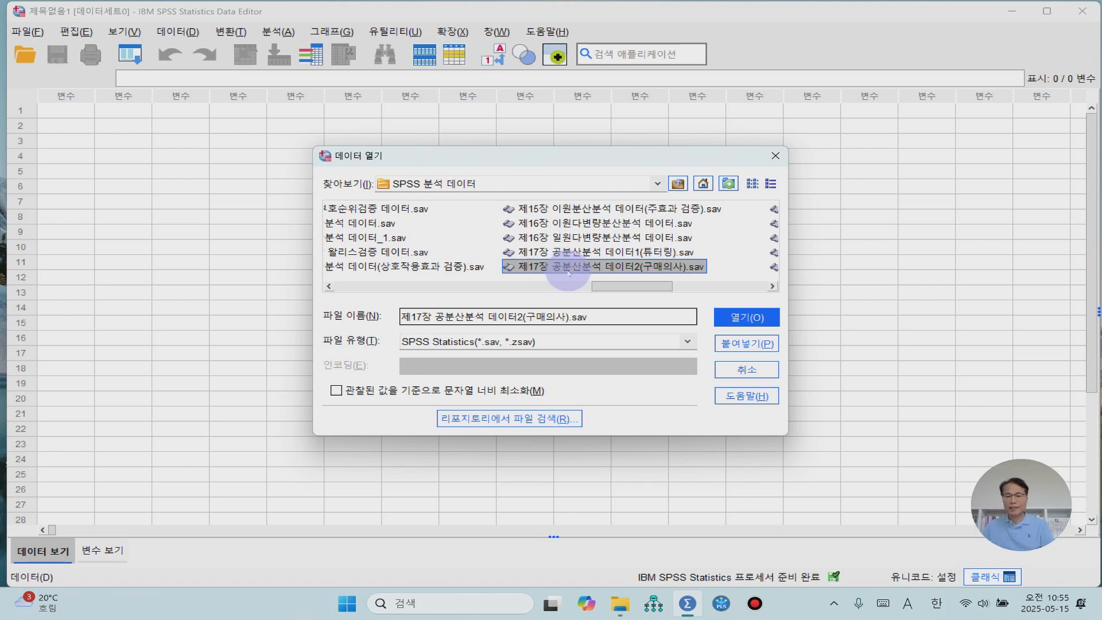
{"action": "left_click", "coordinate": [754, 320]}
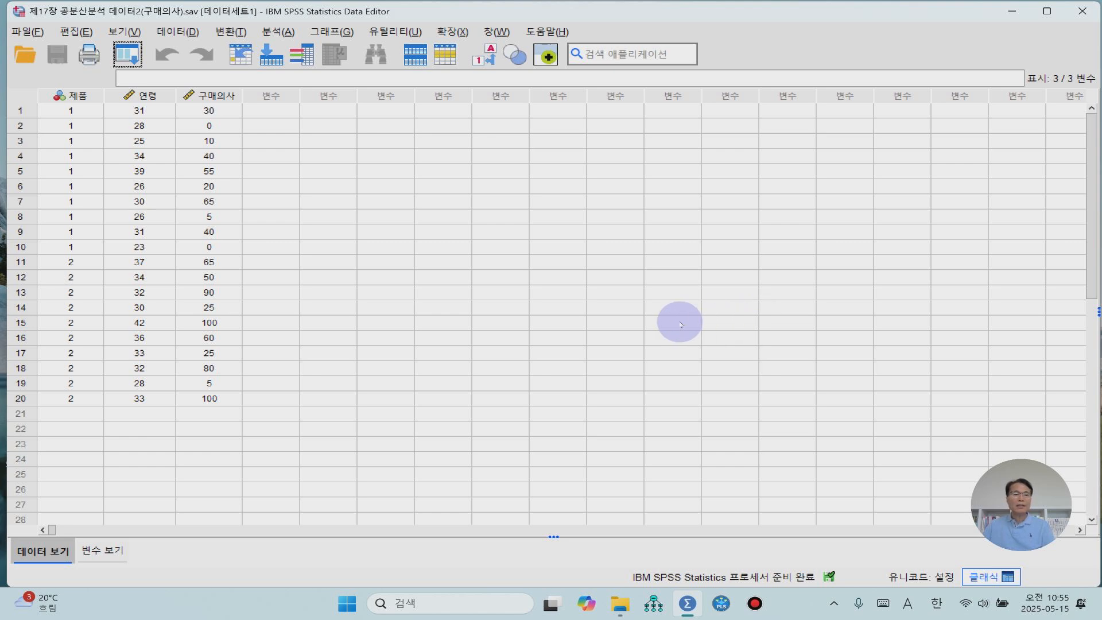
{"action": "left_click", "coordinate": [81, 95]}
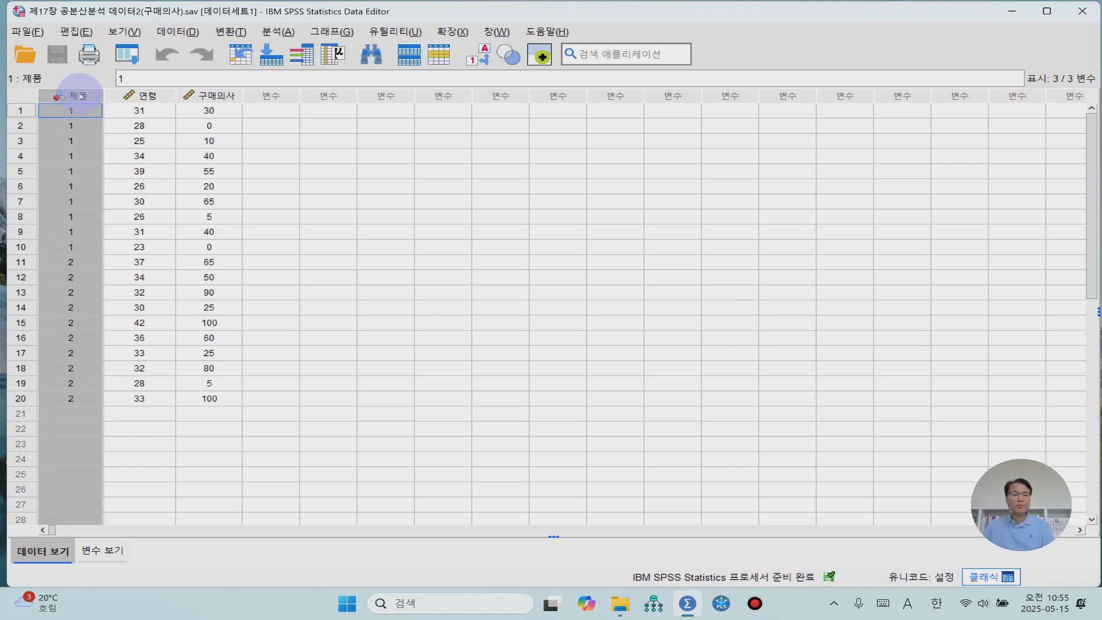
{"action": "left_click", "coordinate": [147, 96]}
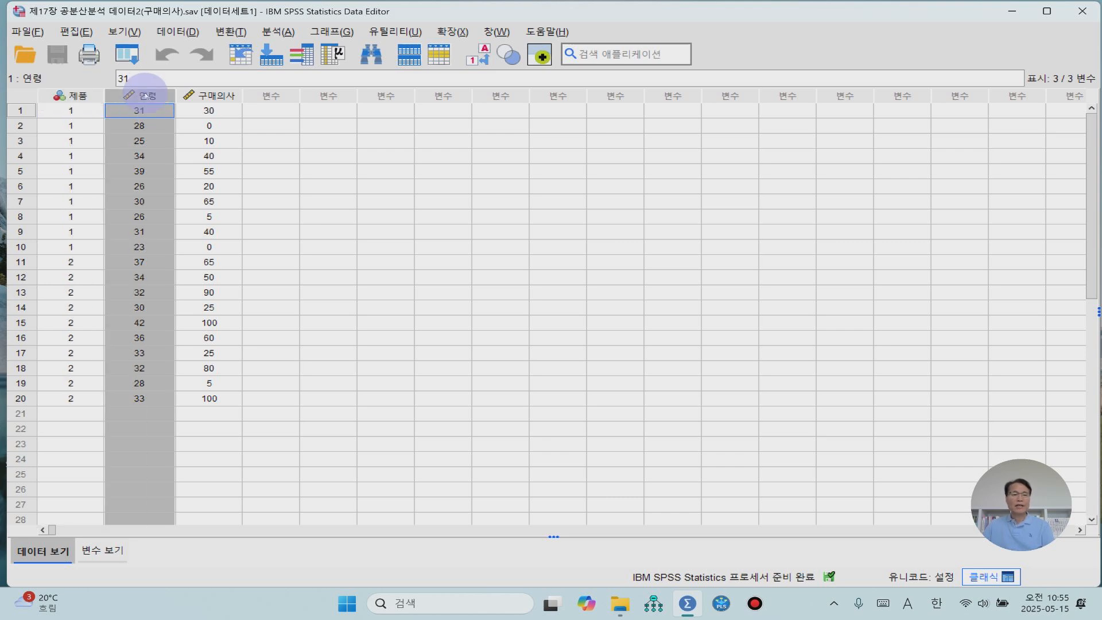
{"action": "left_click", "coordinate": [216, 95]}
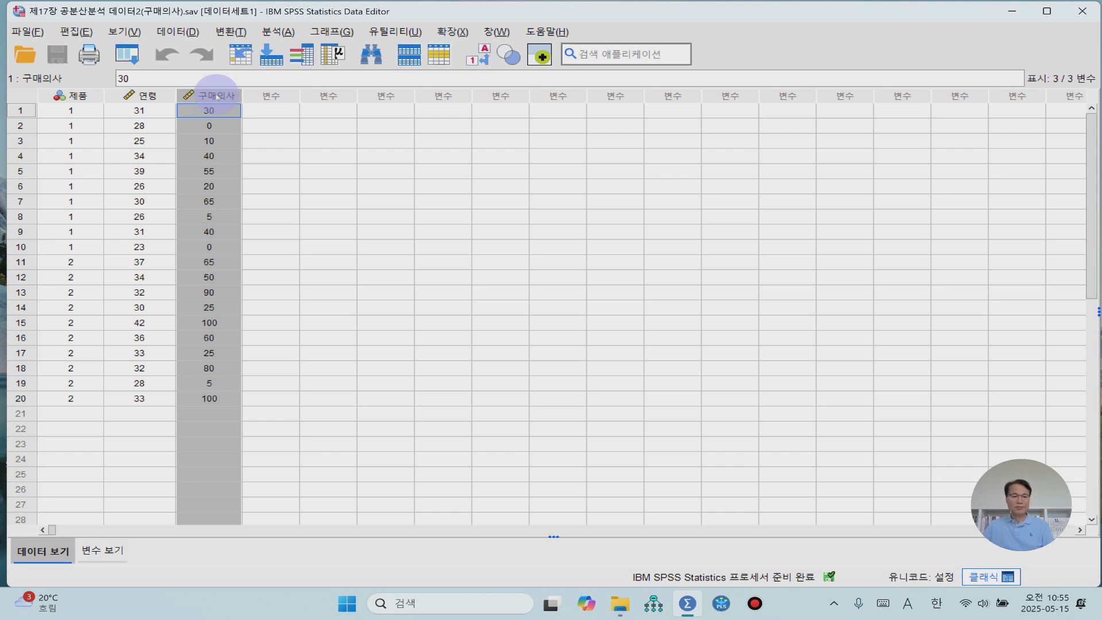
- Check the value labels defined for the 제품 variable, accept them and return to the data values
{"action": "left_click", "coordinate": [112, 551]}
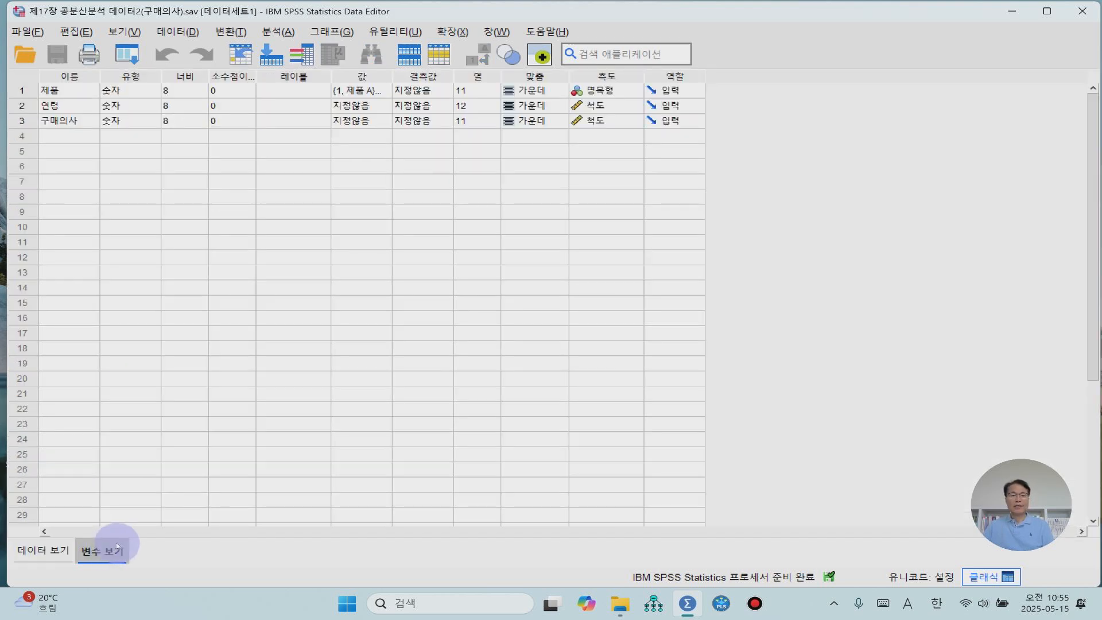
{"action": "left_click", "coordinate": [390, 95]}
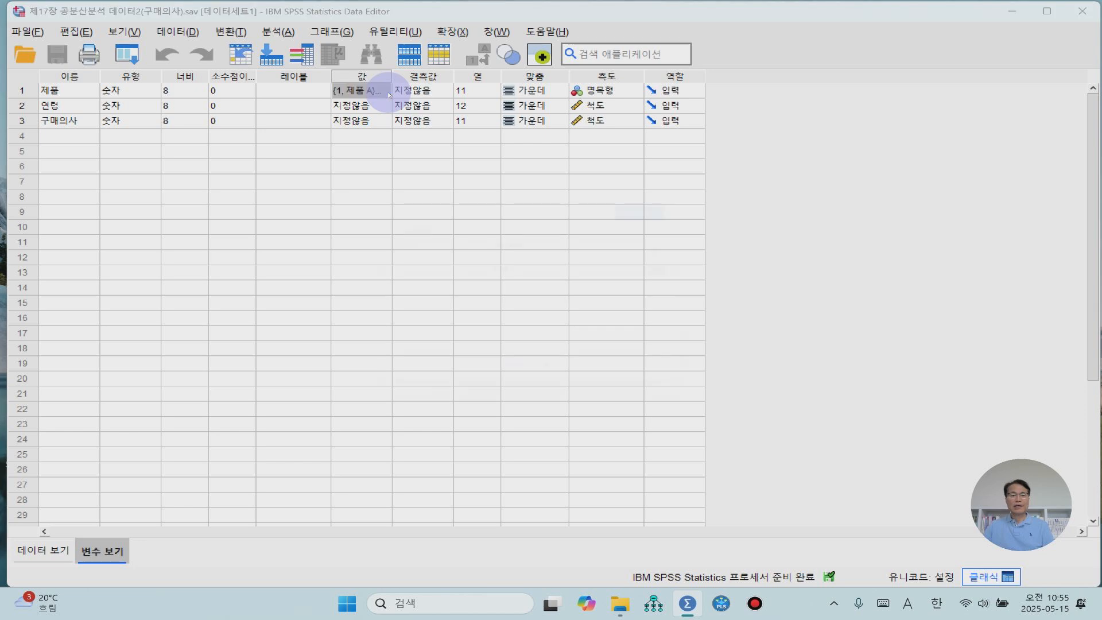
{"action": "left_click", "coordinate": [389, 95]}
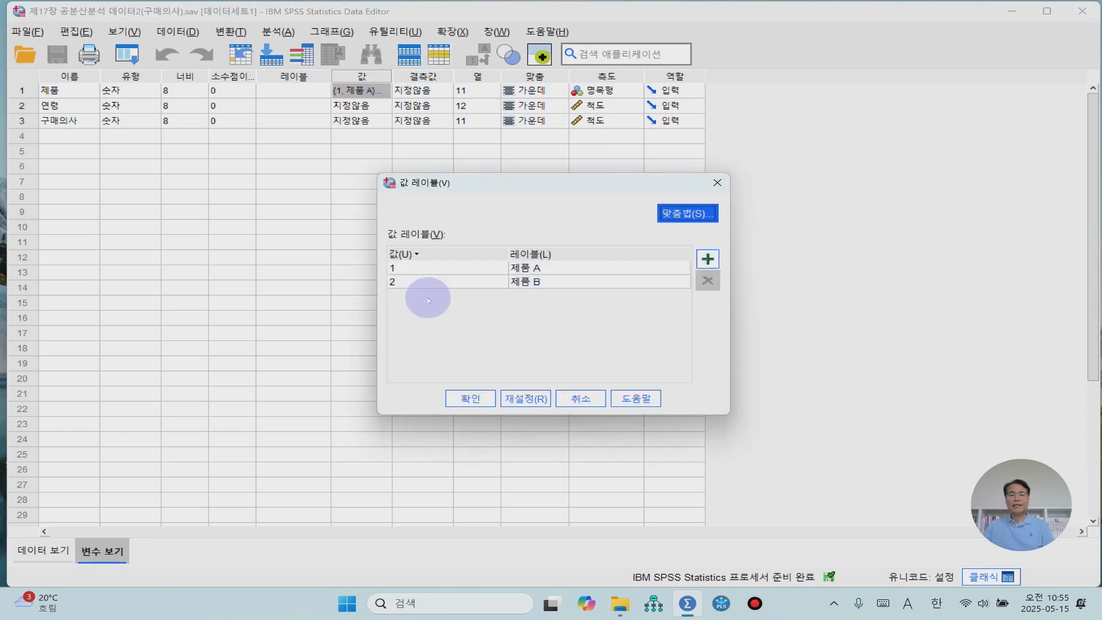
{"action": "left_click", "coordinate": [481, 396]}
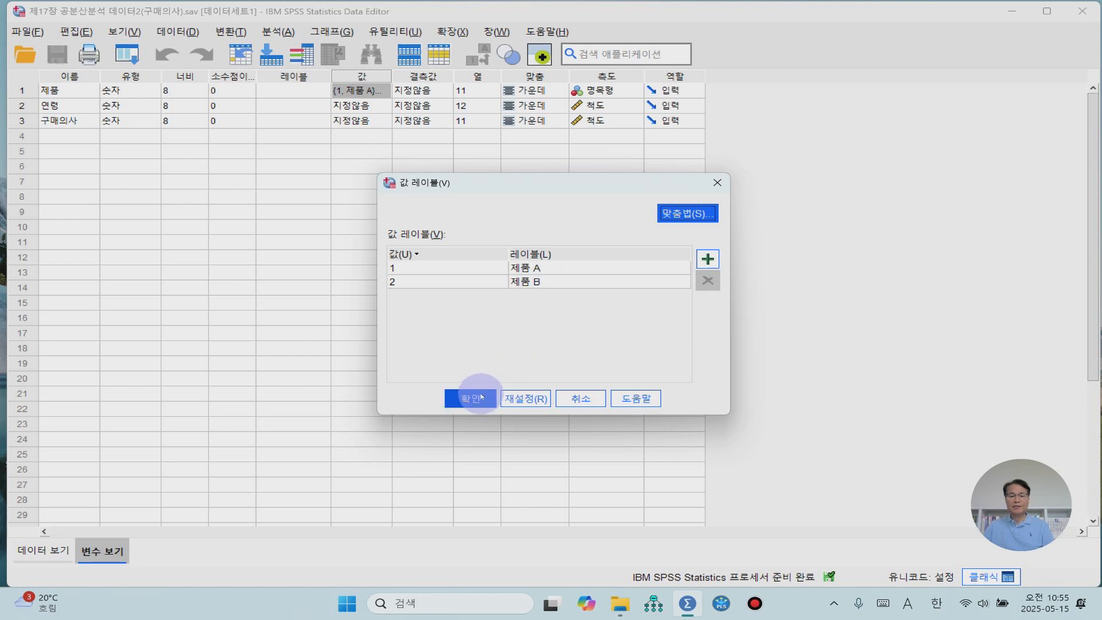
{"action": "left_click", "coordinate": [481, 396]}
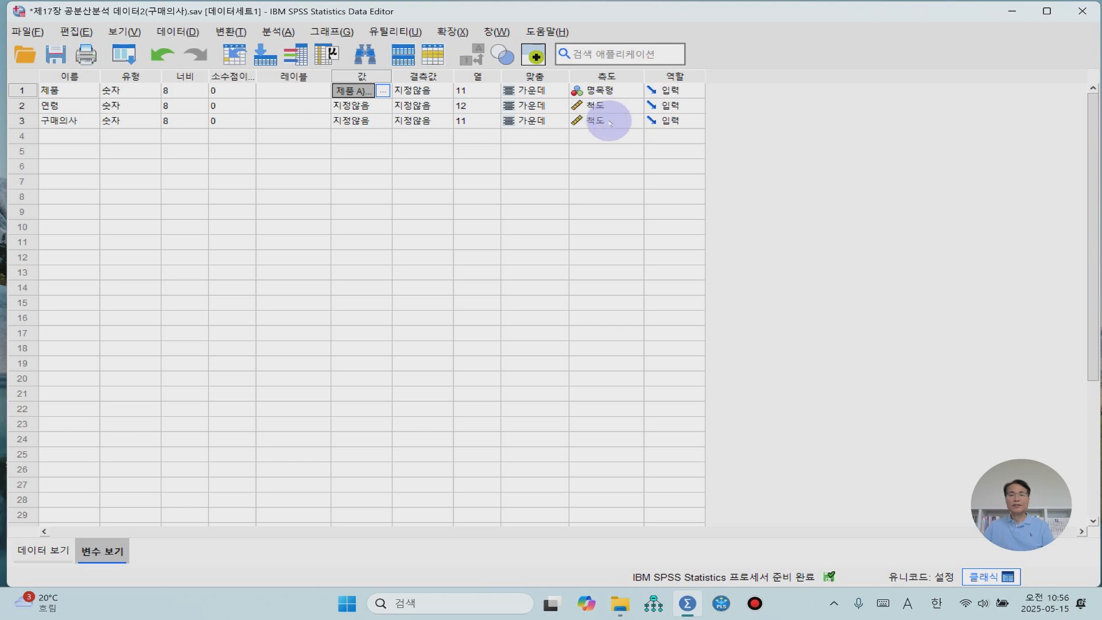
{"action": "left_click", "coordinate": [43, 552]}
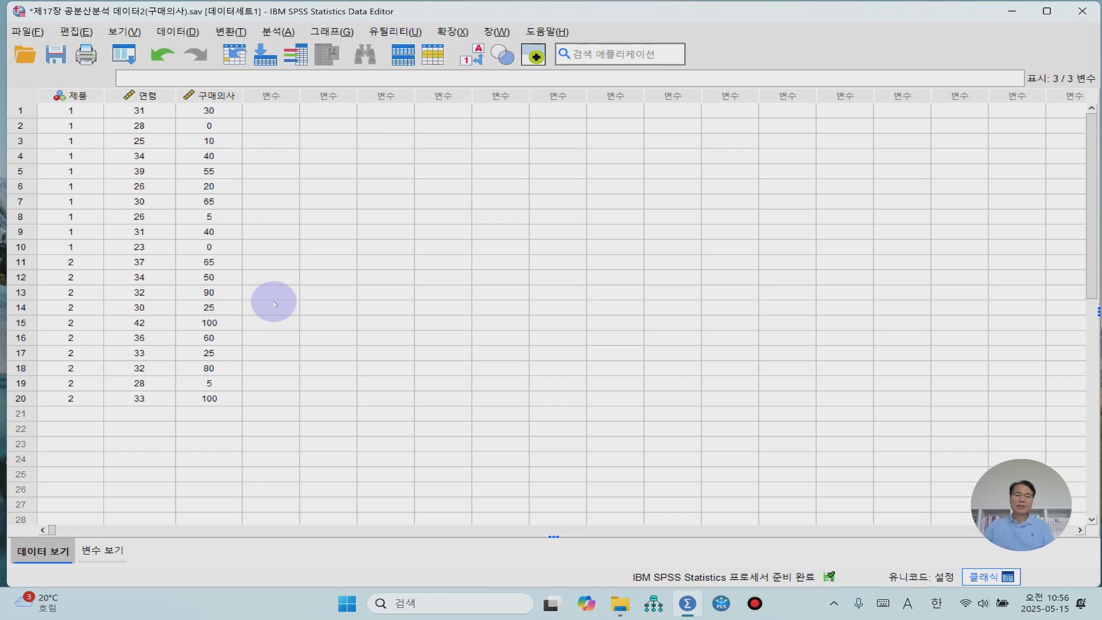
- Set up a 데이터 탐색 (Explore) analysis with 연령 and 구매의사 as dependent variables and 제품 as the factor
{"action": "left_click", "coordinate": [278, 32]}
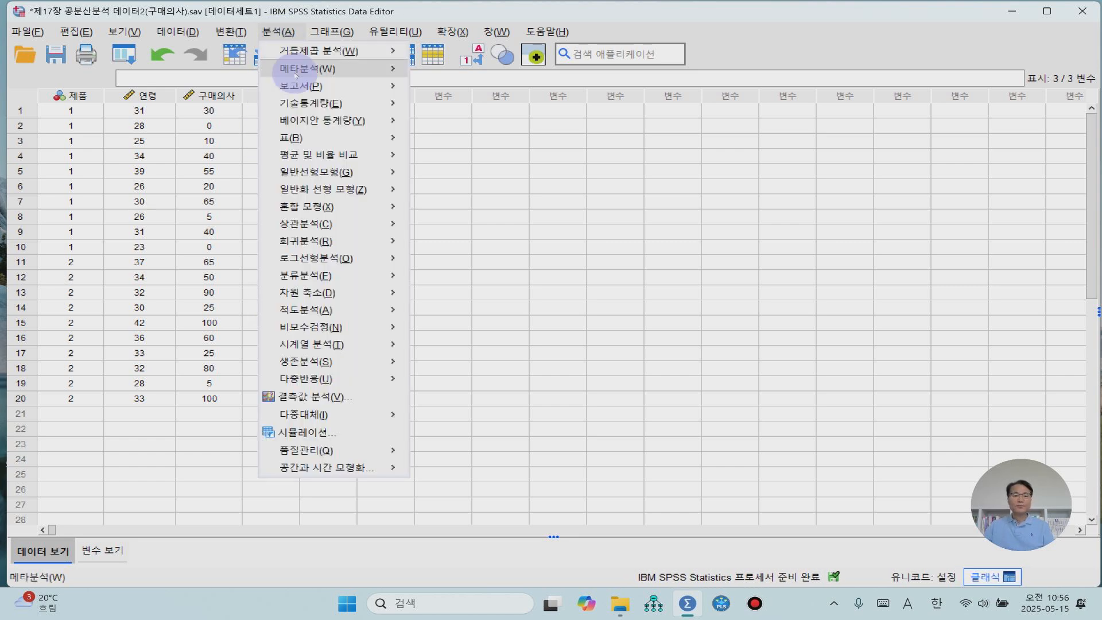
{"action": "mouse_move", "coordinate": [321, 103]}
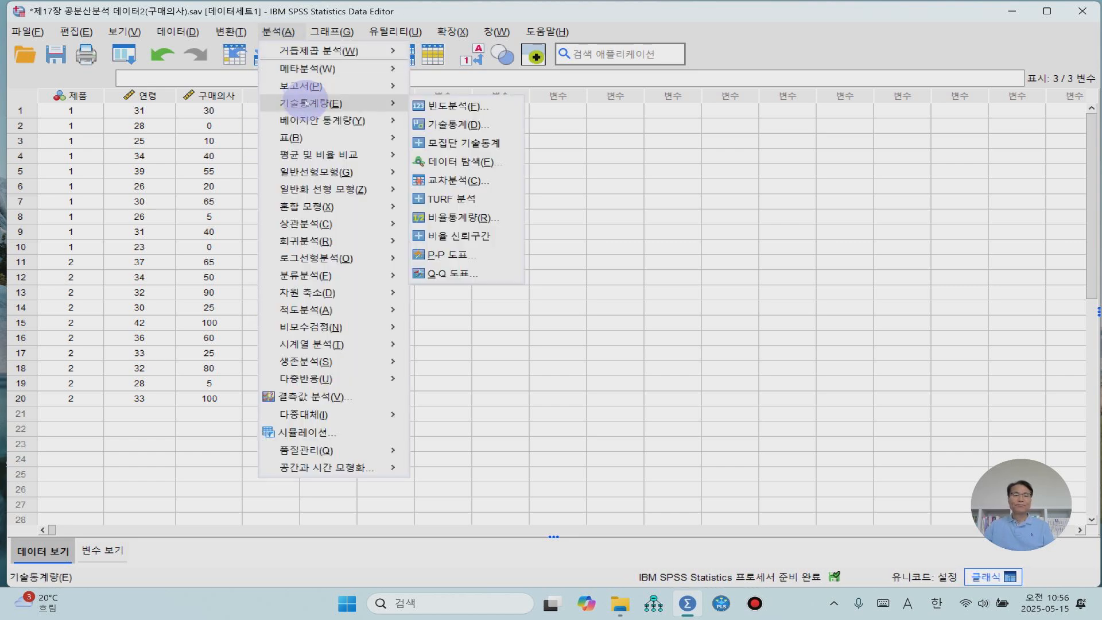
{"action": "left_click", "coordinate": [469, 165]}
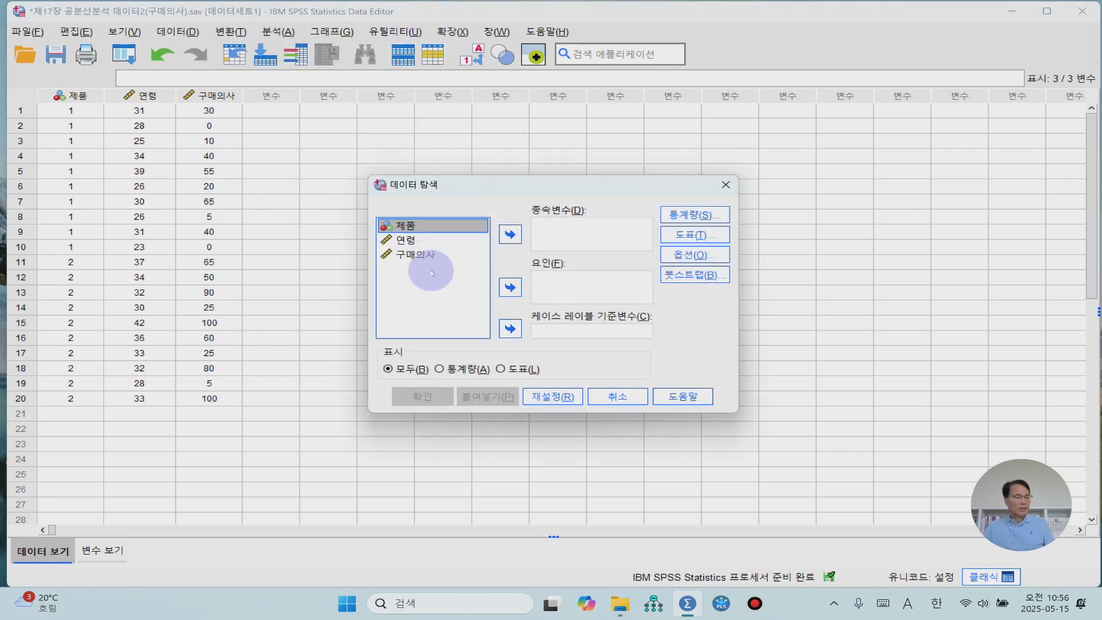
{"action": "left_click", "coordinate": [401, 241]}
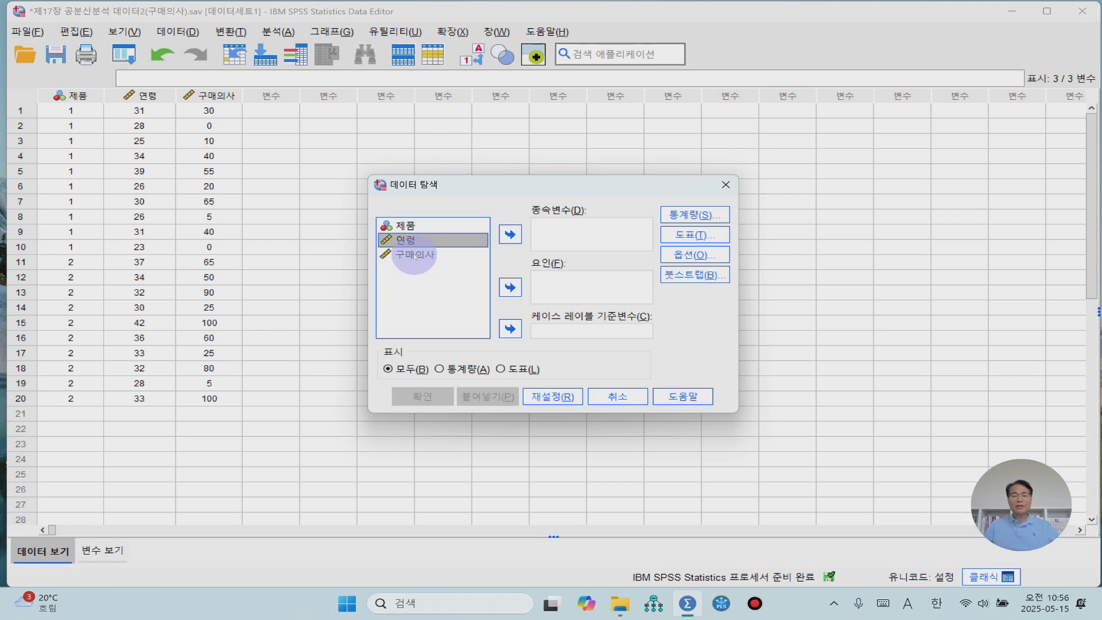
{"action": "left_click", "coordinate": [415, 256], "text": "shift"}
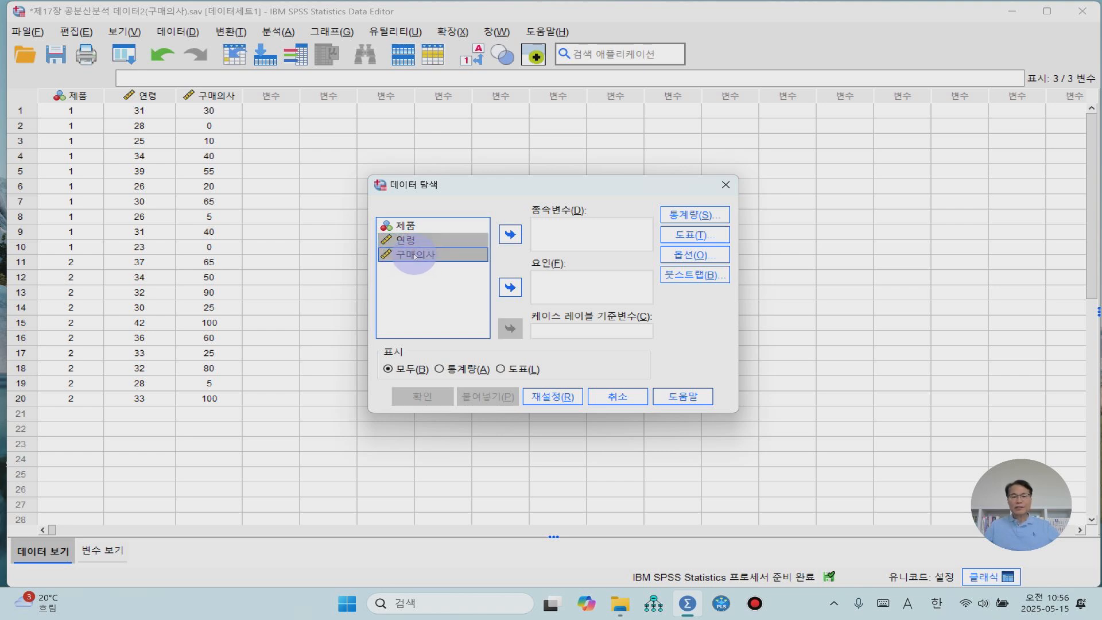
{"action": "left_click", "coordinate": [510, 233]}
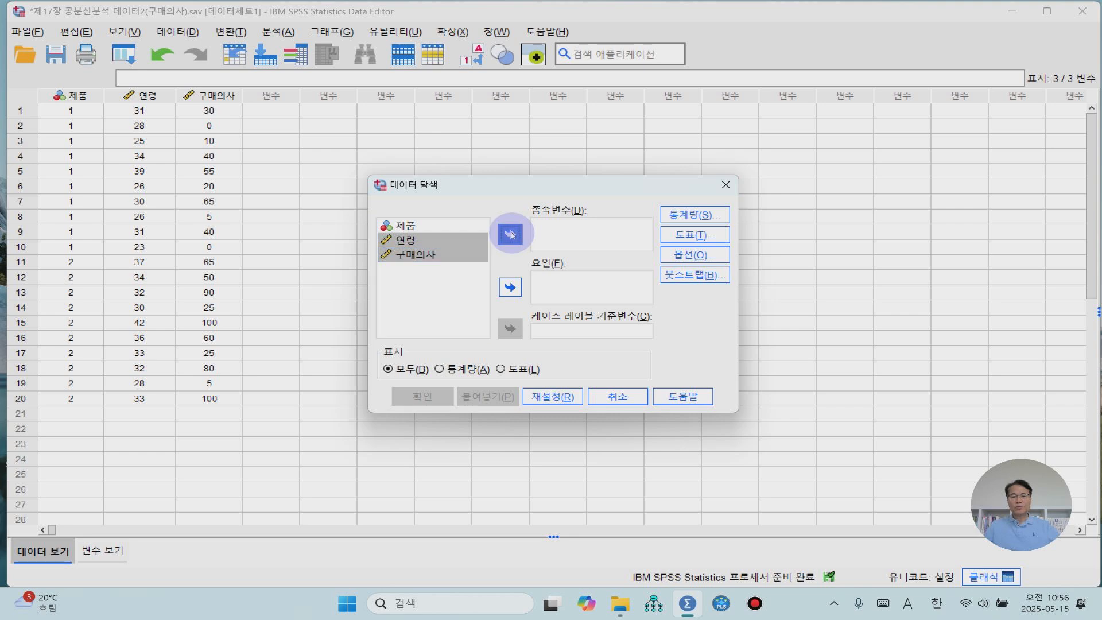
{"action": "left_click", "coordinate": [405, 225]}
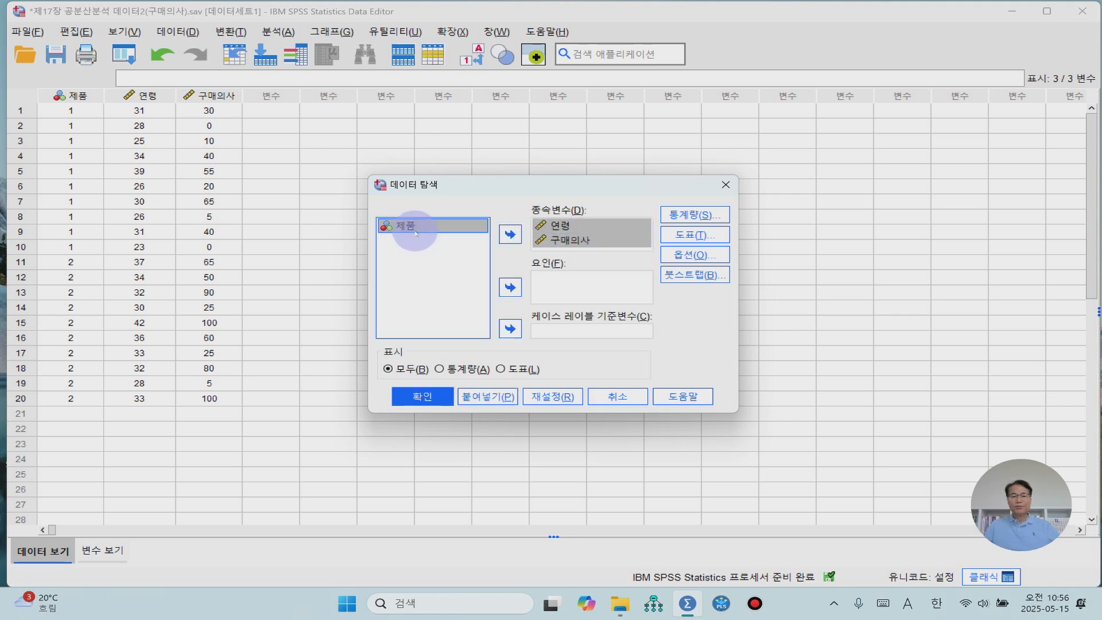
{"action": "left_click", "coordinate": [510, 287]}
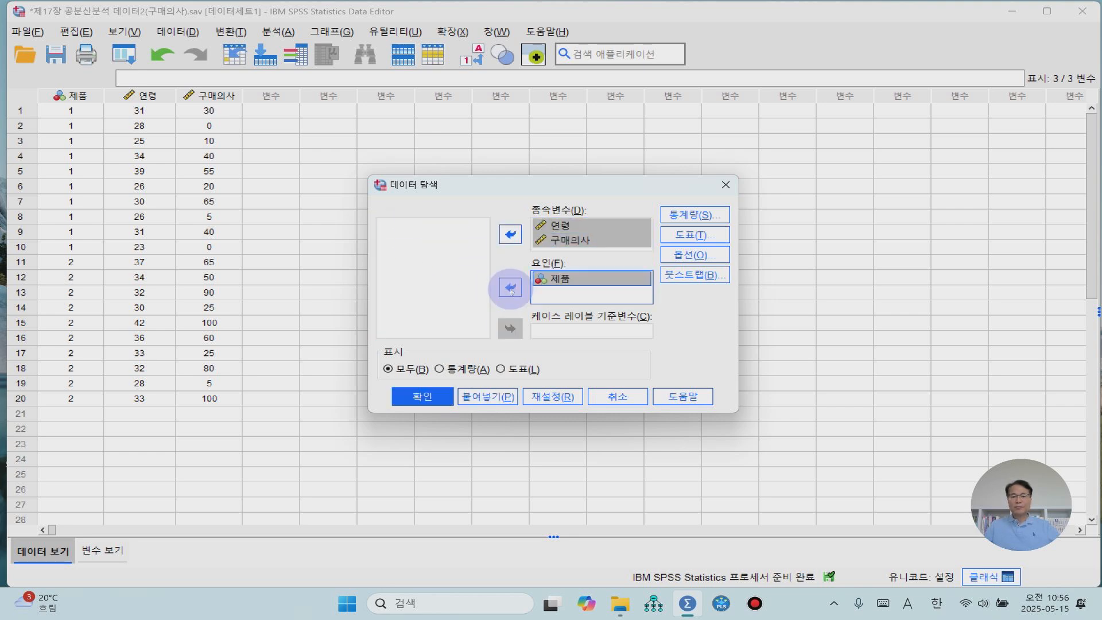
- Add histograms and normality plots with tests to the Explore plots, keep stem-and-leaf on, and run the analysis
{"action": "left_click", "coordinate": [690, 235]}
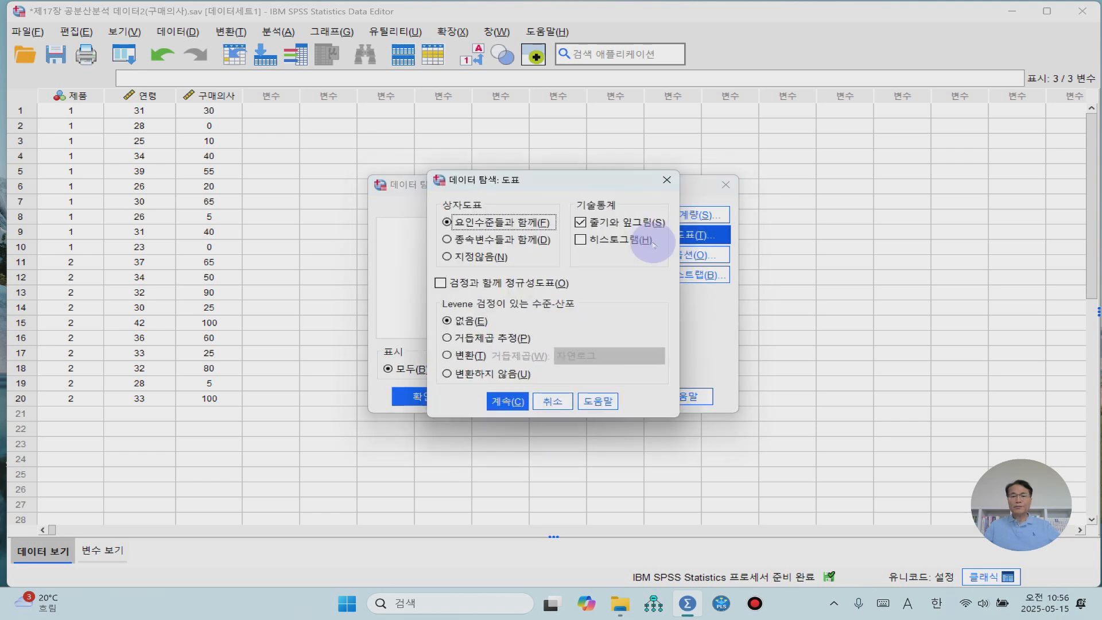
{"action": "left_click", "coordinate": [580, 239]}
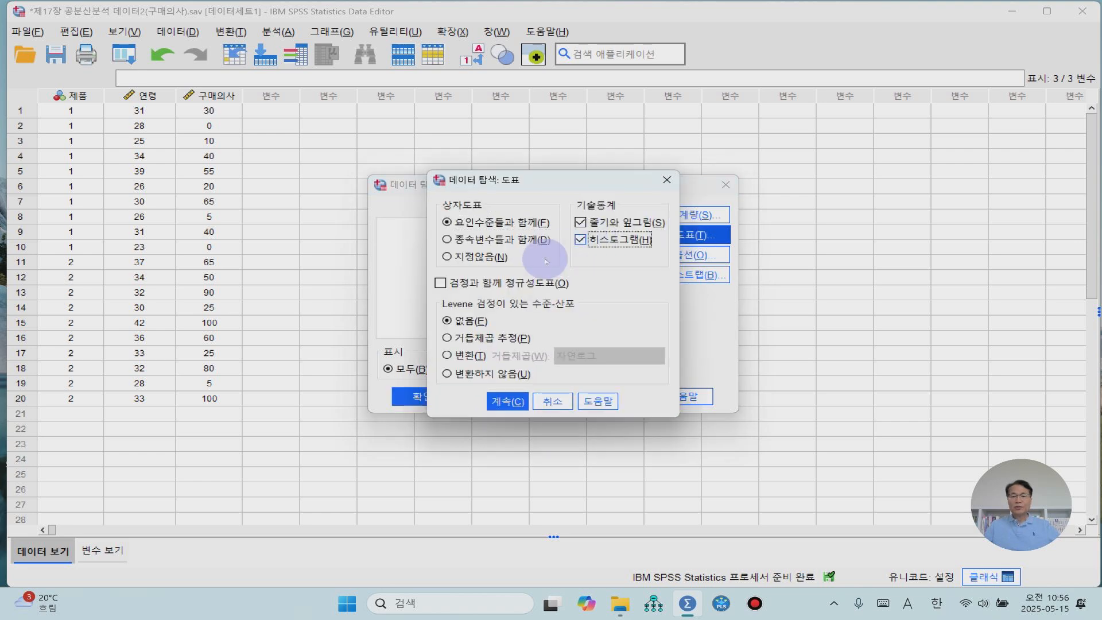
{"action": "left_click", "coordinate": [440, 282]}
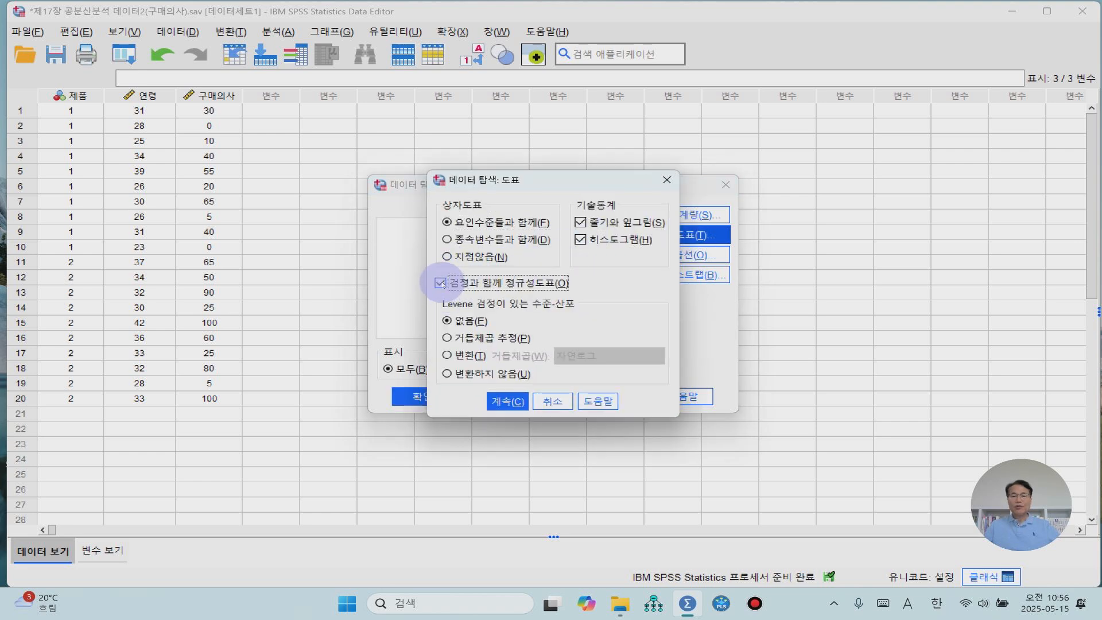
{"action": "left_click", "coordinate": [507, 402]}
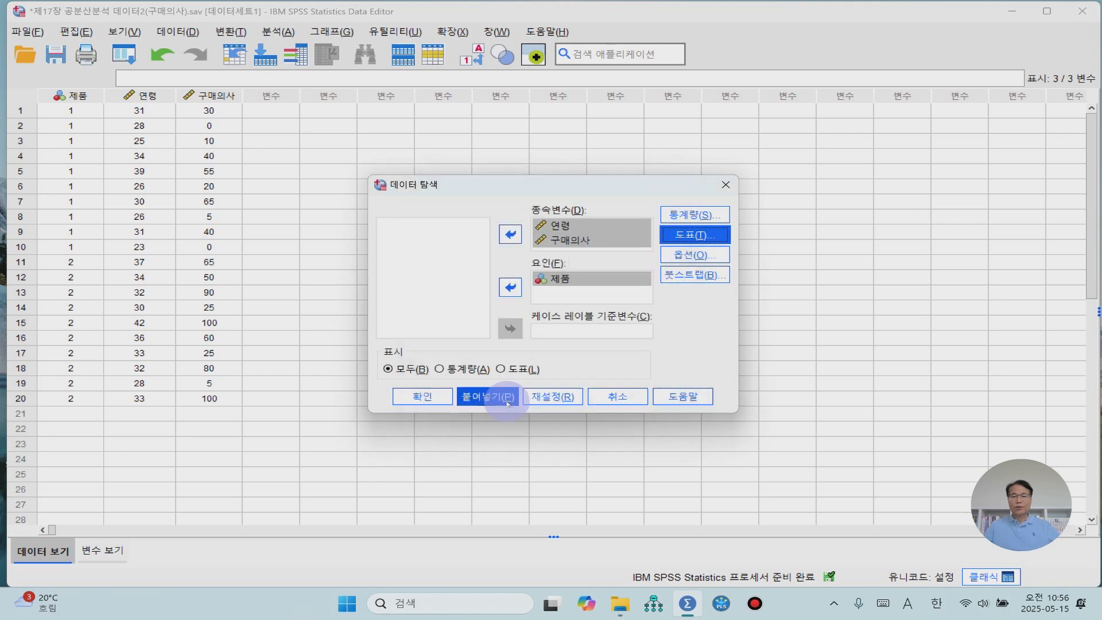
{"action": "left_click", "coordinate": [430, 397]}
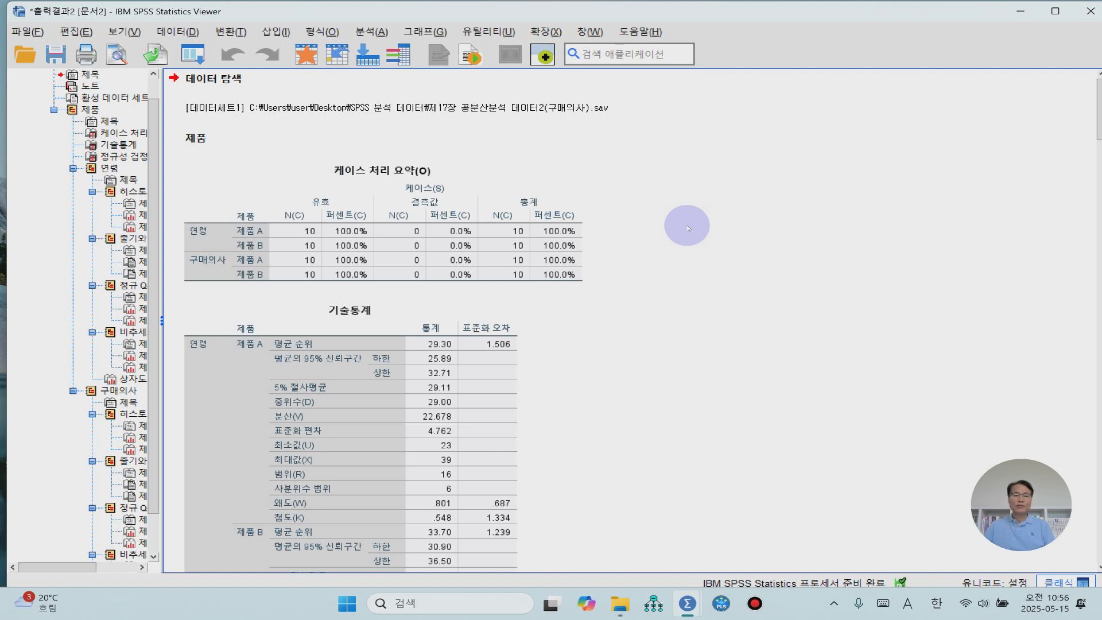
- Examine the descriptive statistics and normality tests for 연령 and 구매의사 by 제품, plus the 연령 histograms and box plots
{"action": "scroll", "coordinate": [637, 329], "scroll_direction": "down", "scroll_amount": 1}
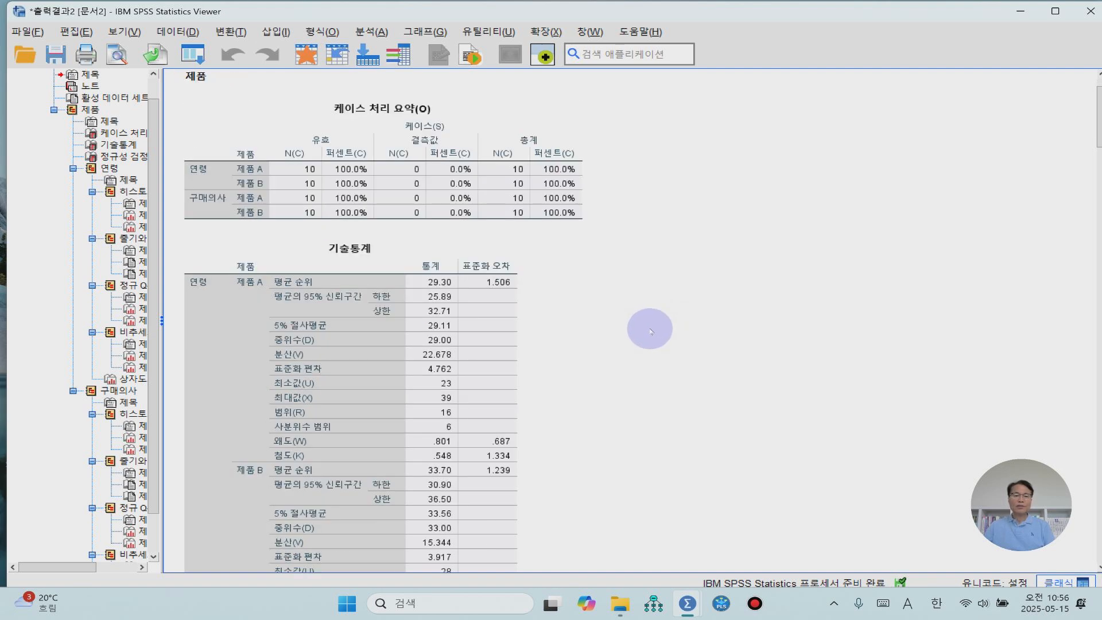
{"action": "scroll", "coordinate": [648, 330], "scroll_direction": "down", "scroll_amount": 1}
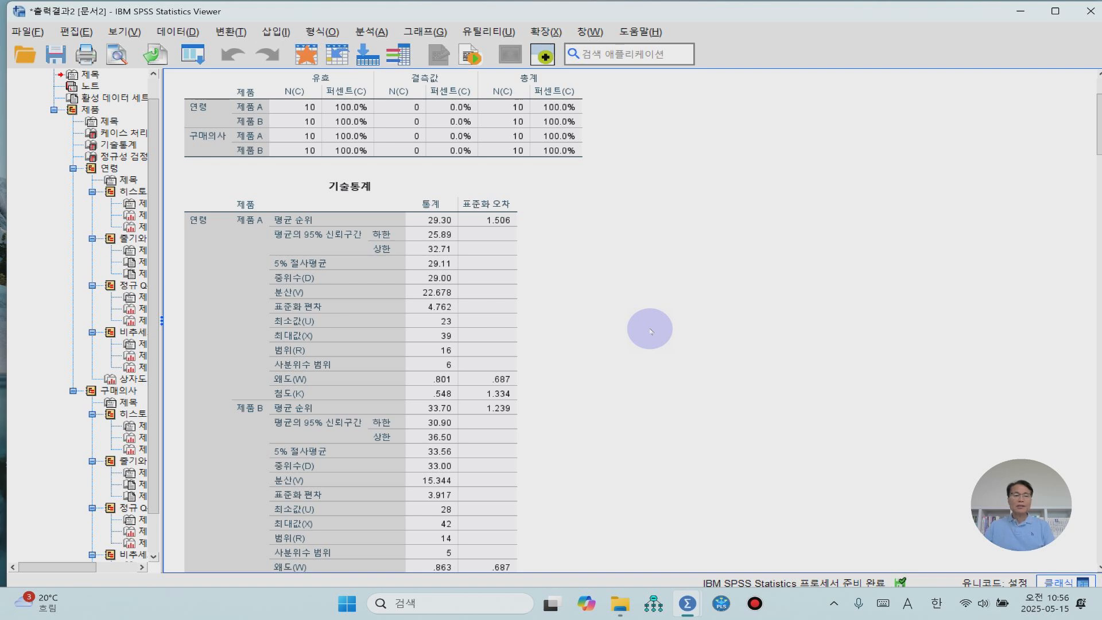
{"action": "scroll", "coordinate": [651, 331], "scroll_direction": "down", "scroll_amount": 2}
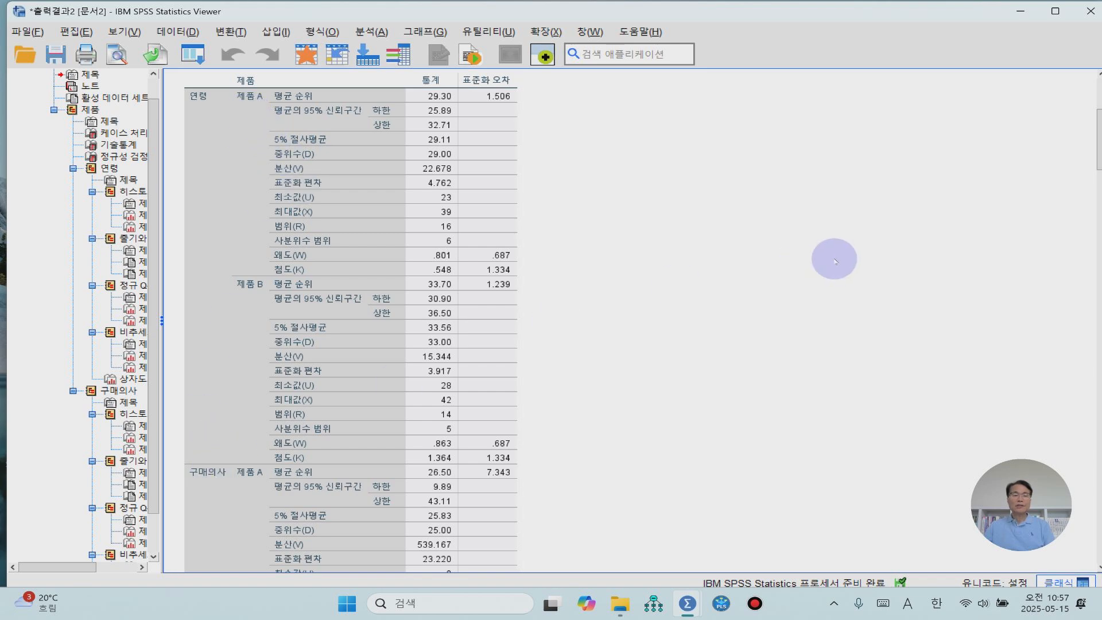
{"action": "scroll", "coordinate": [835, 262], "scroll_direction": "up", "scroll_amount": 1}
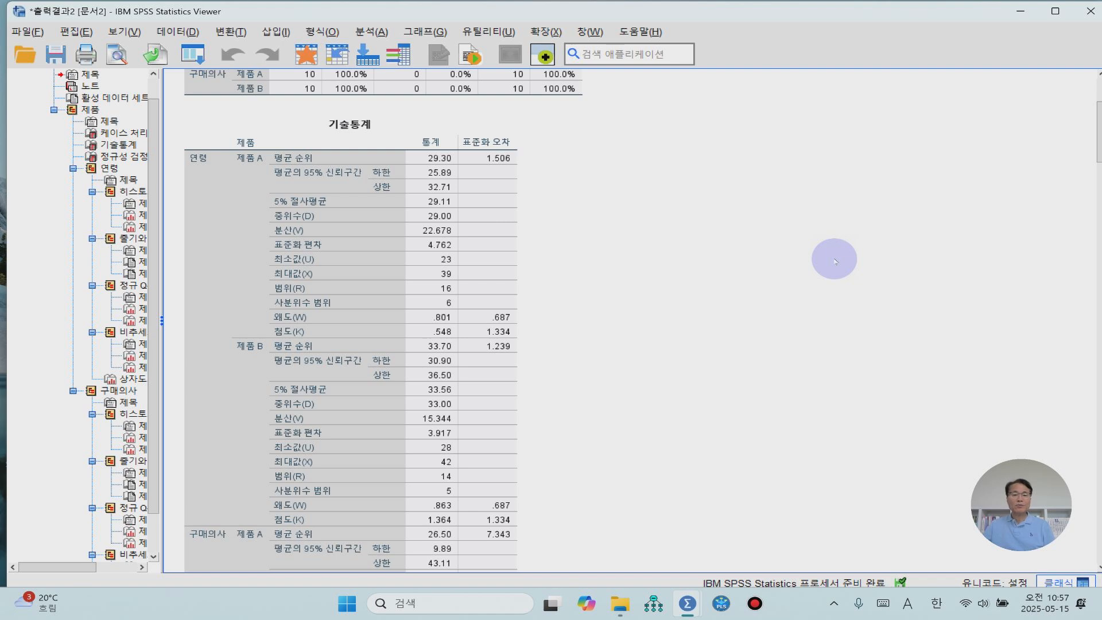
{"action": "left_click", "coordinate": [435, 176]}
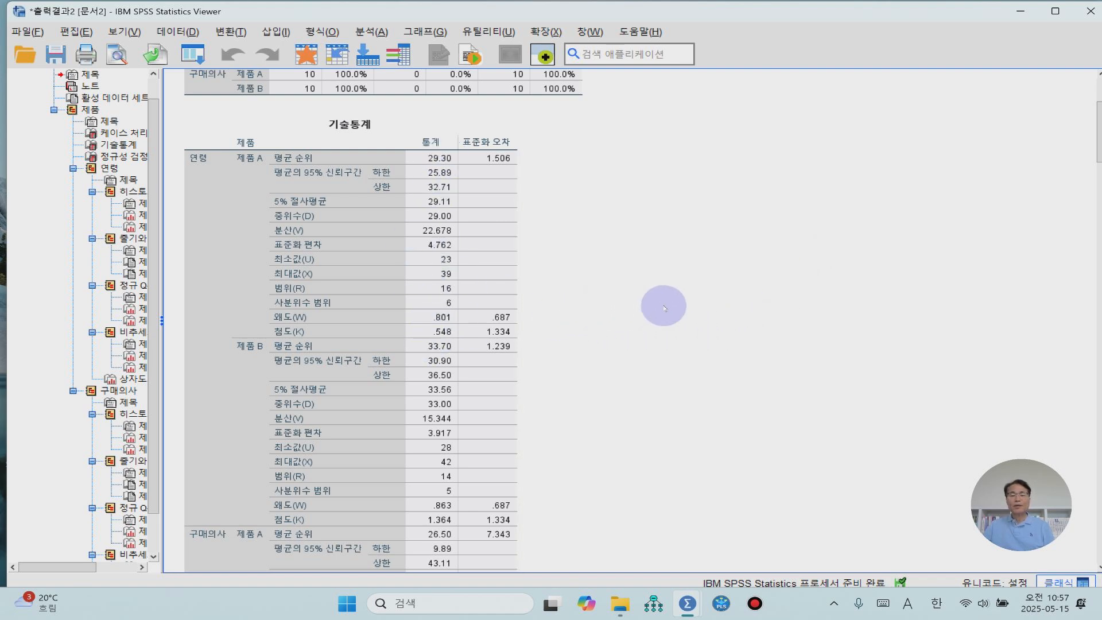
{"action": "scroll", "coordinate": [664, 308], "scroll_direction": "down", "scroll_amount": 2}
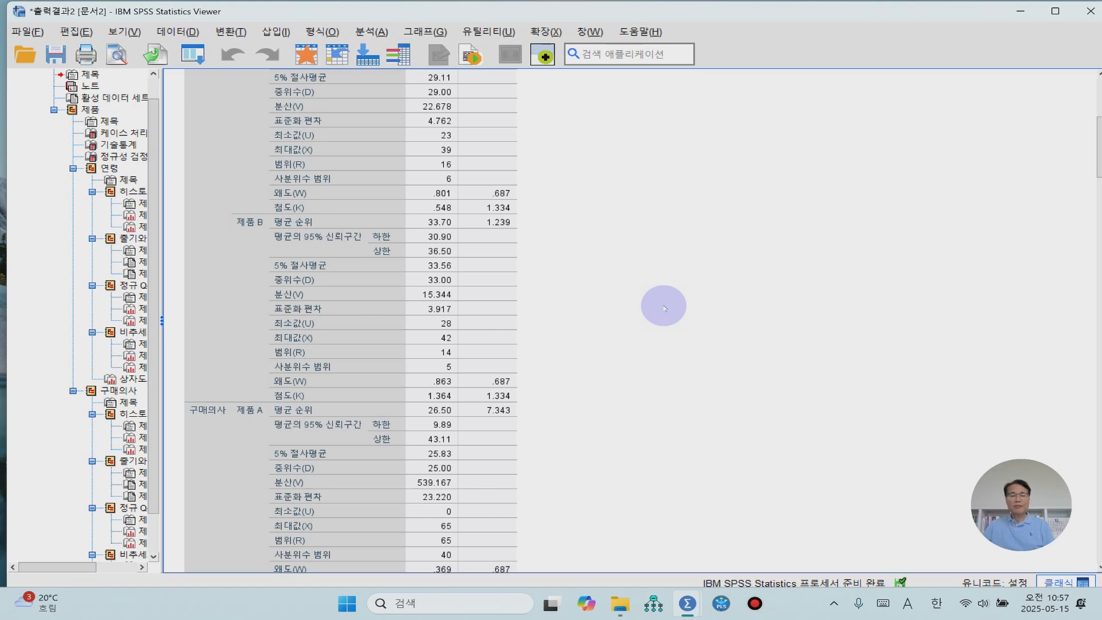
{"action": "scroll", "coordinate": [664, 309], "scroll_direction": "down", "scroll_amount": 2}
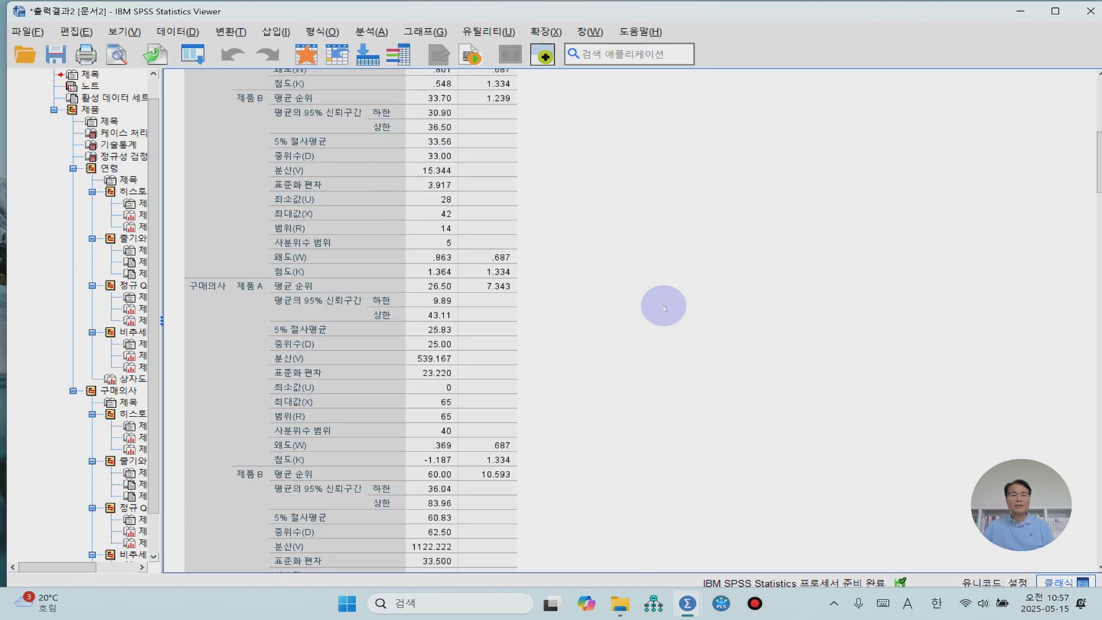
{"action": "scroll", "coordinate": [664, 308], "scroll_direction": "down", "scroll_amount": 4}
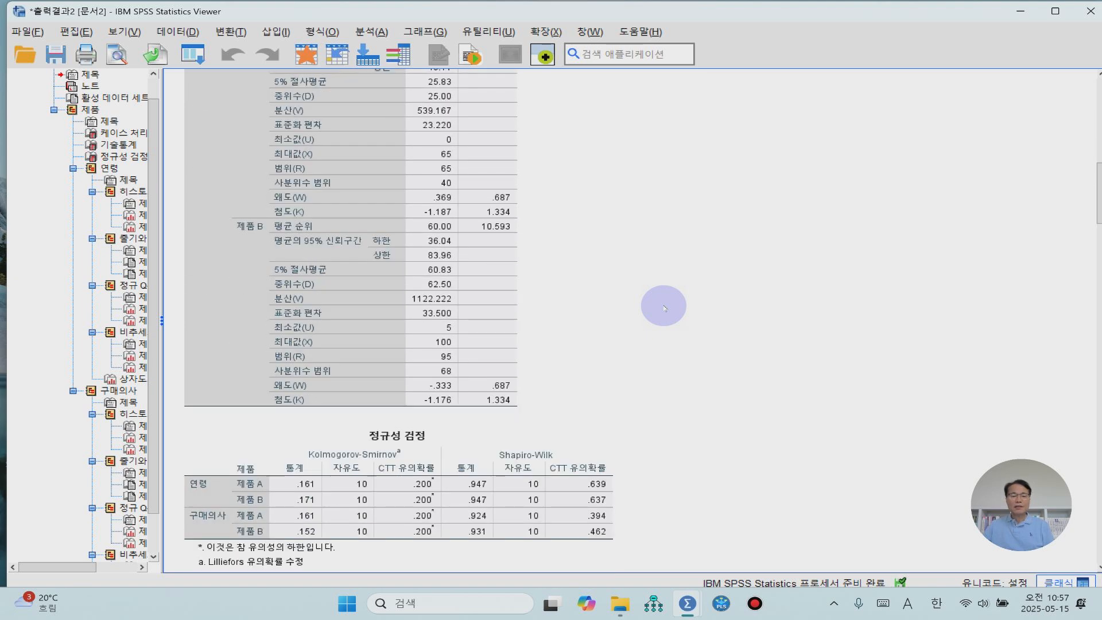
{"action": "scroll", "coordinate": [664, 308], "scroll_direction": "down", "scroll_amount": 2}
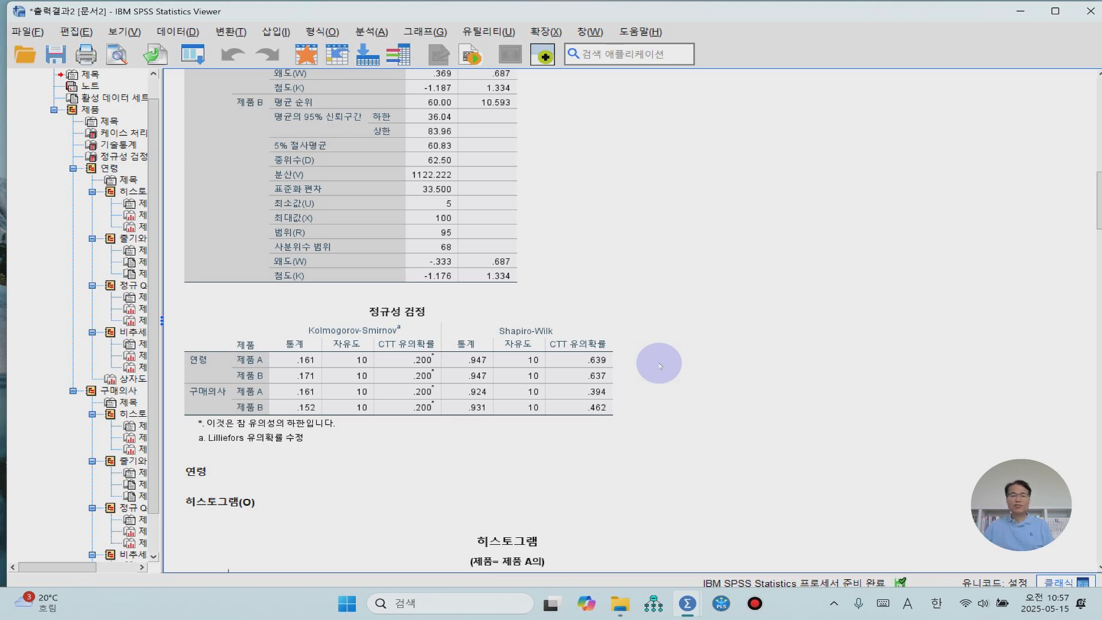
{"action": "scroll", "coordinate": [659, 365], "scroll_direction": "down", "scroll_amount": 15}
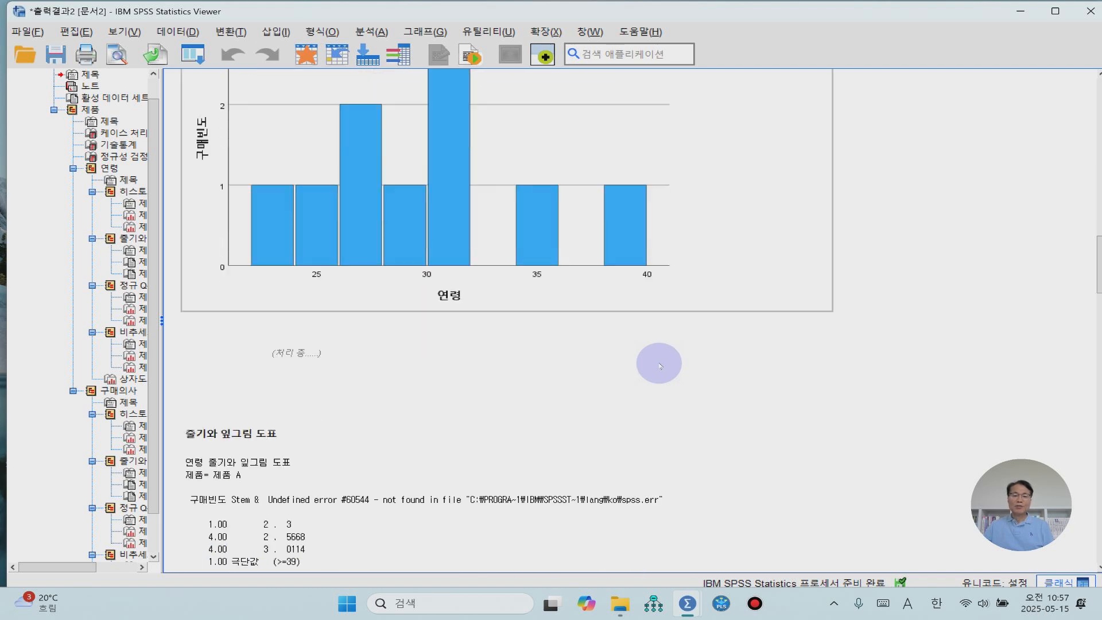
{"action": "scroll", "coordinate": [660, 369], "scroll_direction": "down", "scroll_amount": 20}
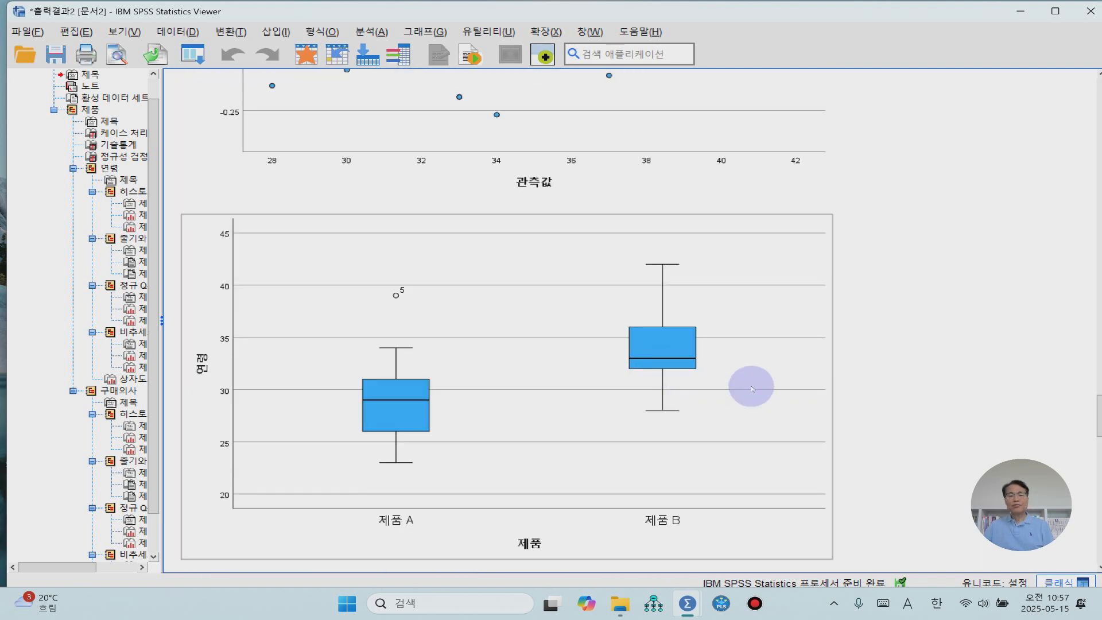
- Examine the 연령 box plot and the 구매의사 histograms, stem-and-leaf plots and box plot by 제품
{"action": "scroll", "coordinate": [907, 430], "scroll_direction": "down", "scroll_amount": 1}
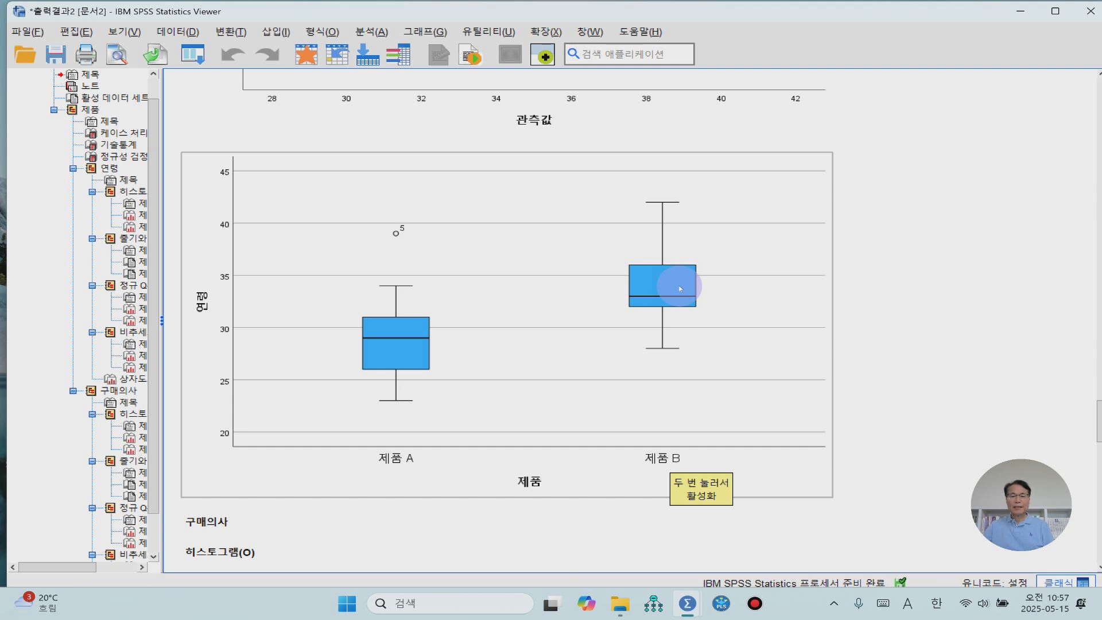
{"action": "scroll", "coordinate": [677, 289], "scroll_direction": "down", "scroll_amount": 10}
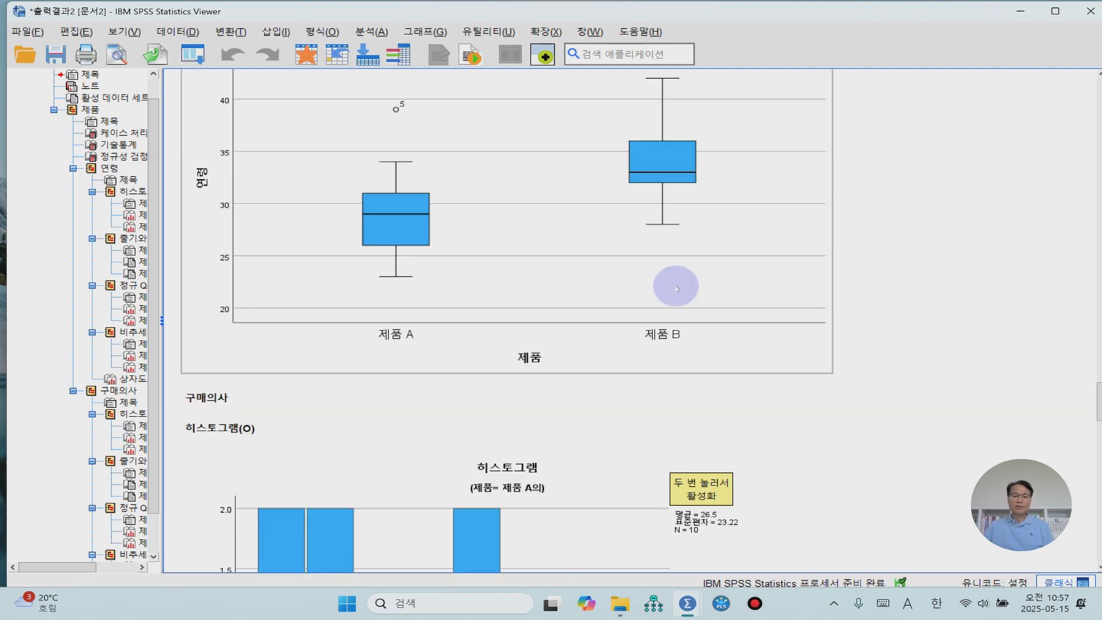
{"action": "scroll", "coordinate": [677, 288], "scroll_direction": "down", "scroll_amount": 15}
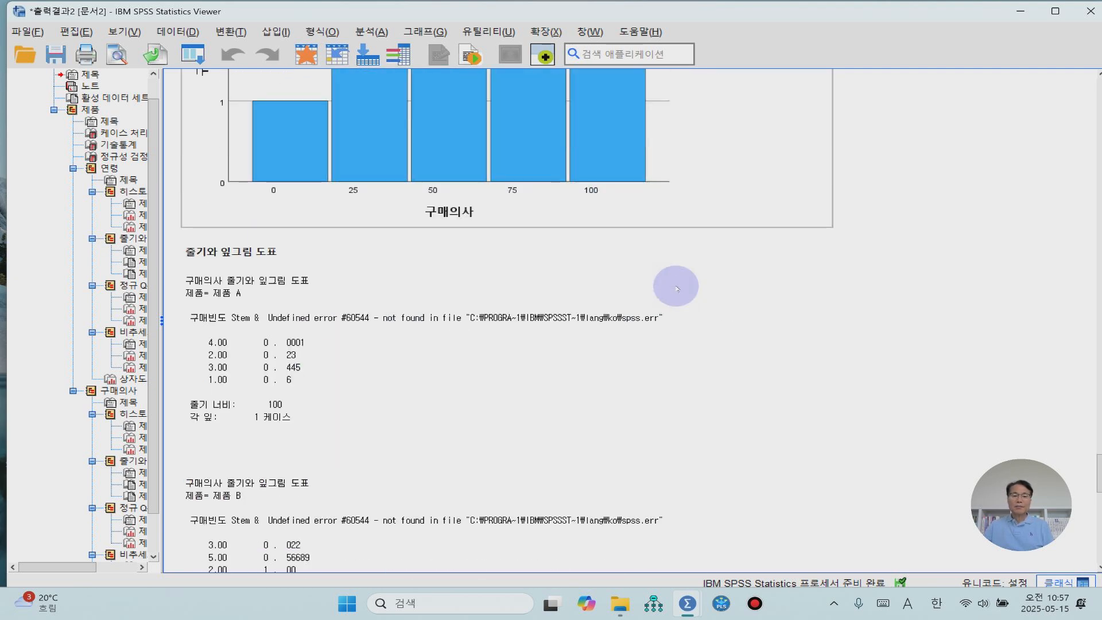
{"action": "scroll", "coordinate": [676, 289], "scroll_direction": "down", "scroll_amount": 10}
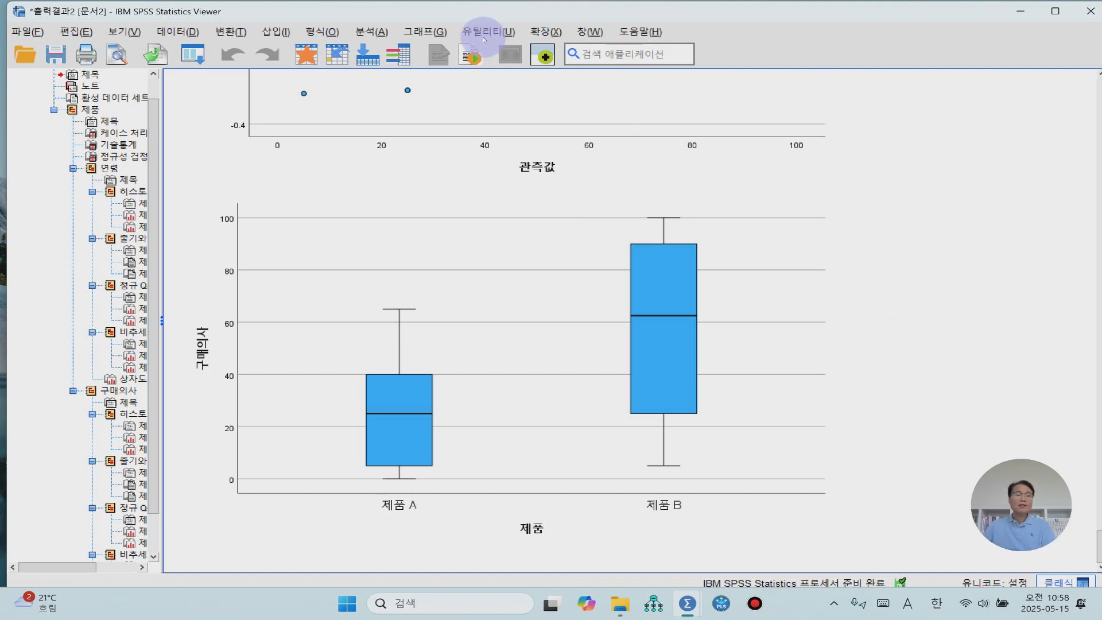
- Set up an independent-samples T test (독립표본 T 검정) with 제품 as the grouping variable, defining its groups as 1 and 2
{"action": "left_click", "coordinate": [369, 33]}
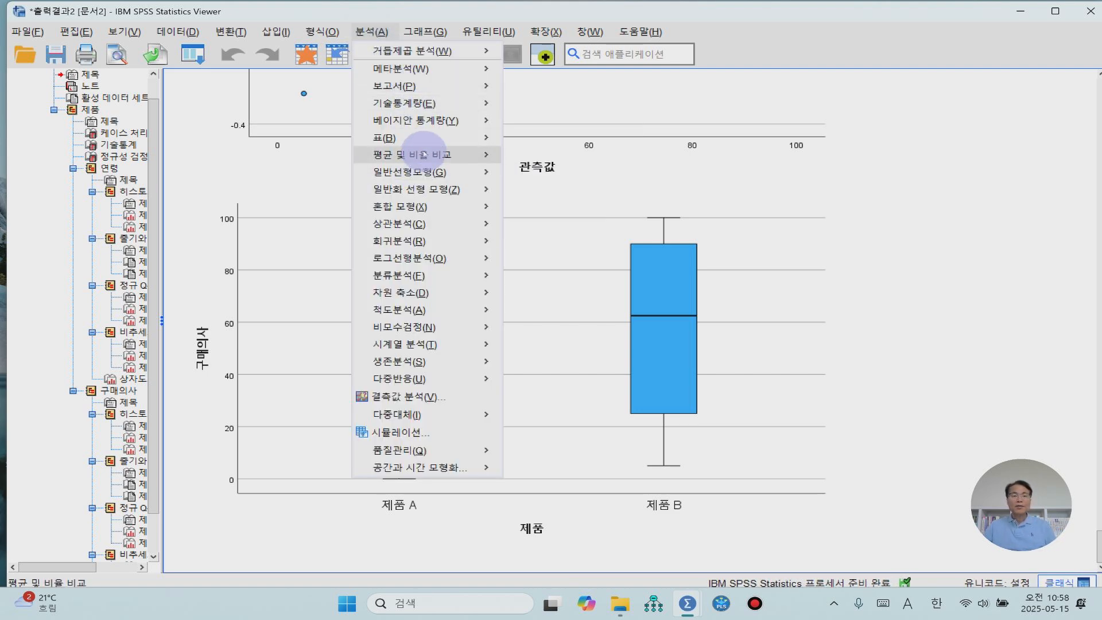
{"action": "mouse_move", "coordinate": [422, 155]}
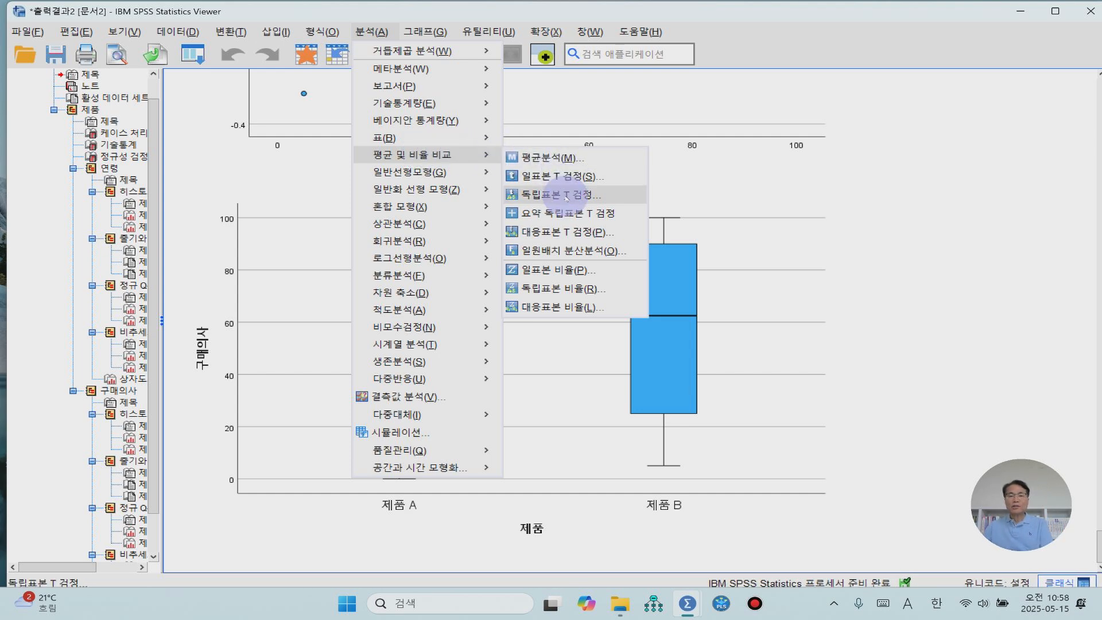
{"action": "left_click", "coordinate": [565, 196]}
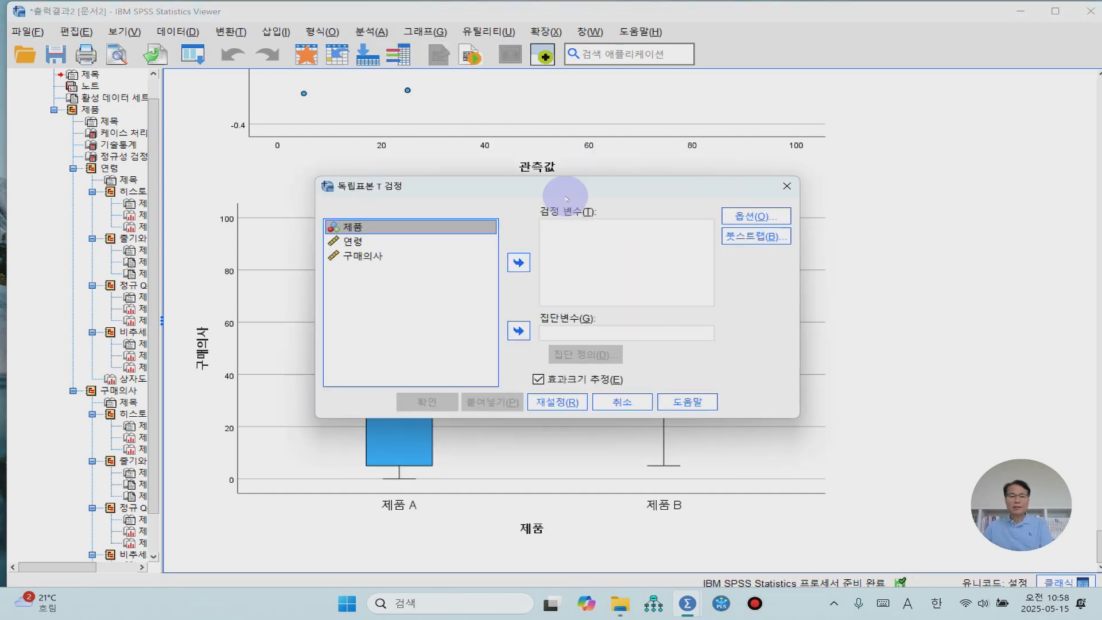
{"action": "left_click", "coordinate": [519, 331]}
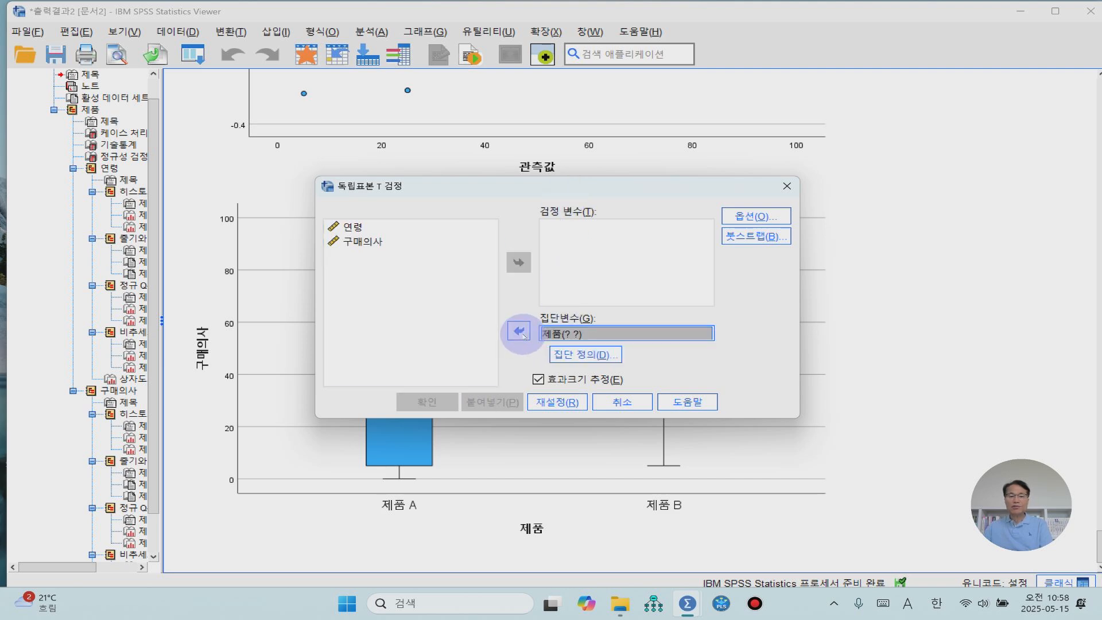
{"action": "left_click", "coordinate": [573, 358]}
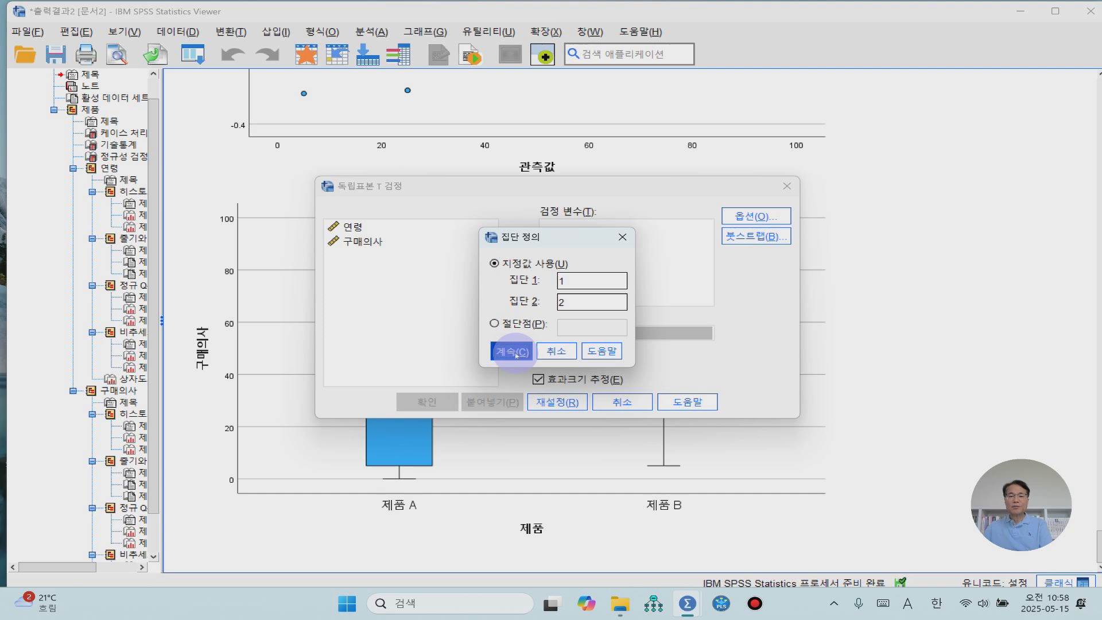
{"action": "left_click", "coordinate": [516, 353]}
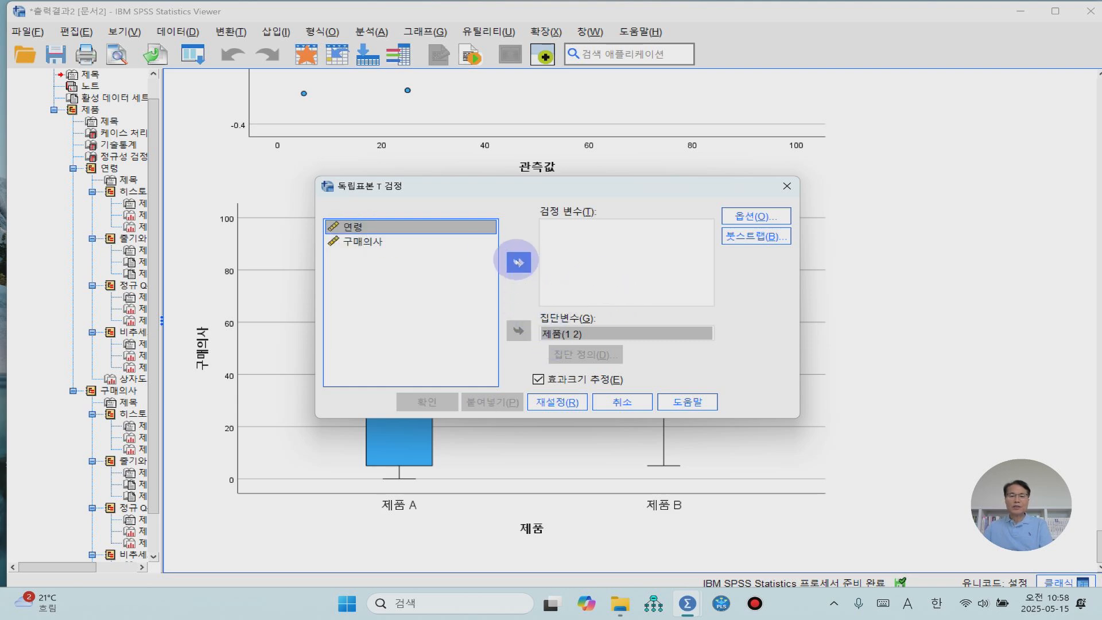
- Run the T test with 연령 as the test variable and review the independent-samples test table
{"action": "left_click", "coordinate": [518, 262]}
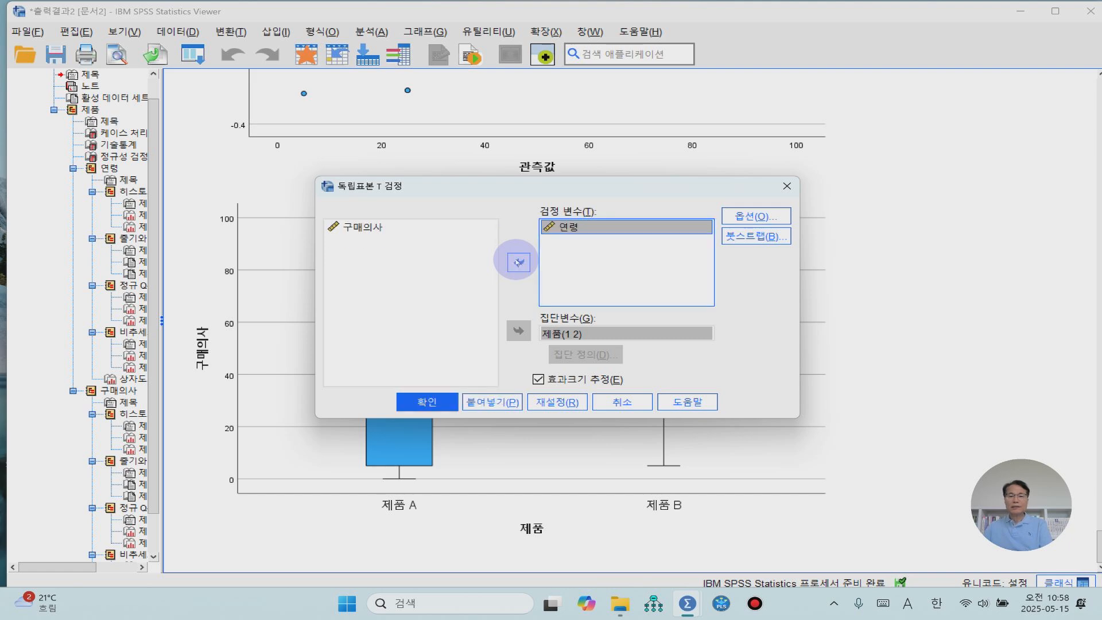
{"action": "left_click", "coordinate": [428, 401]}
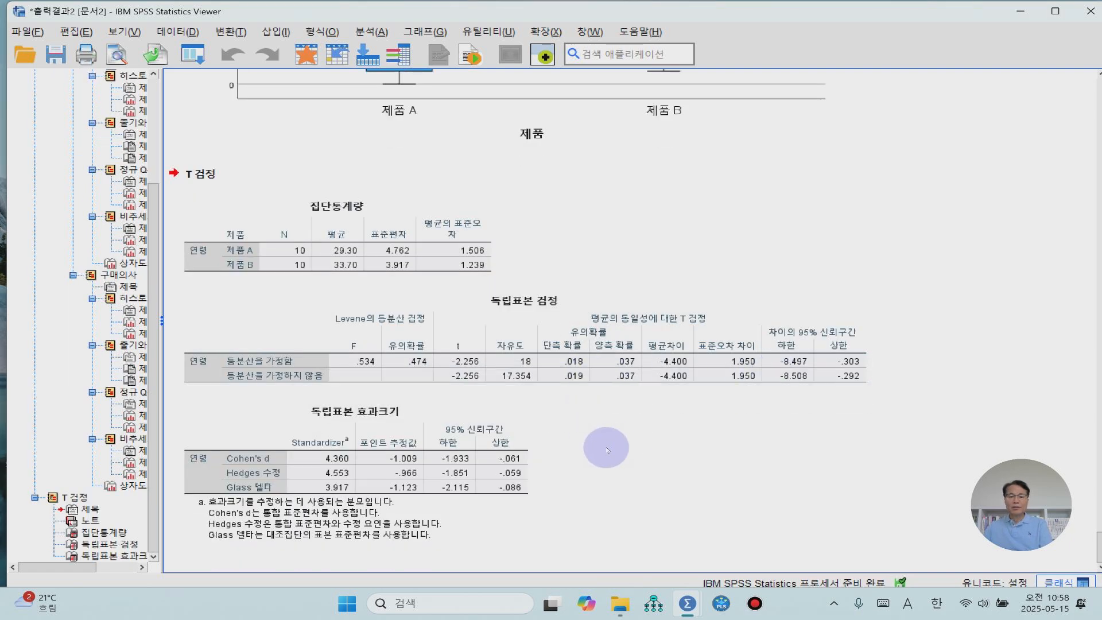
{"action": "left_click", "coordinate": [406, 376]}
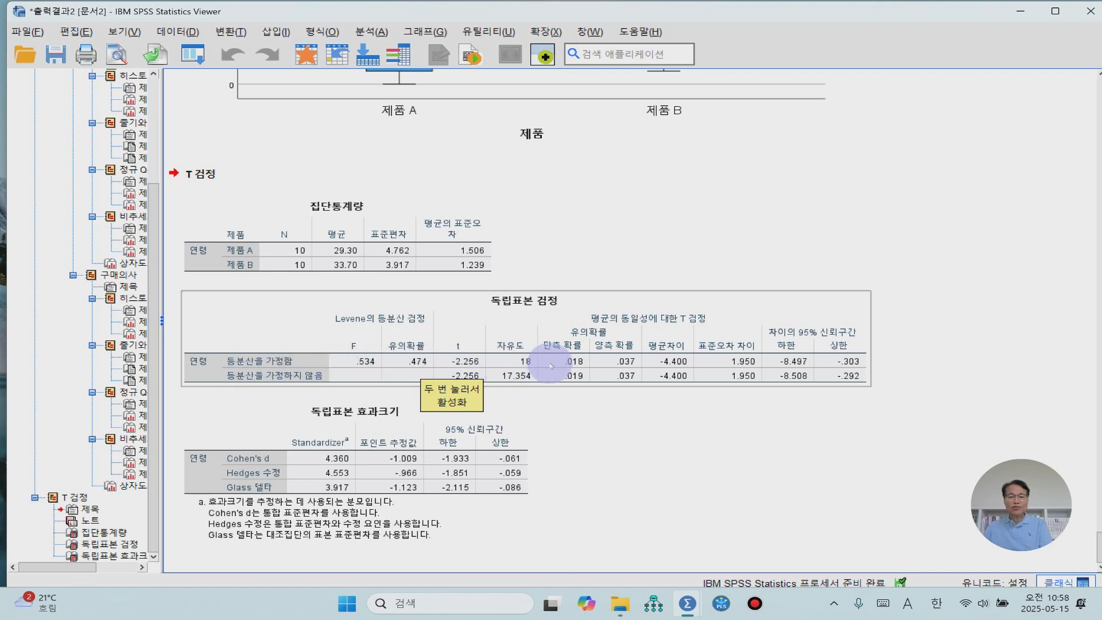
{"action": "left_click", "coordinate": [652, 549]}
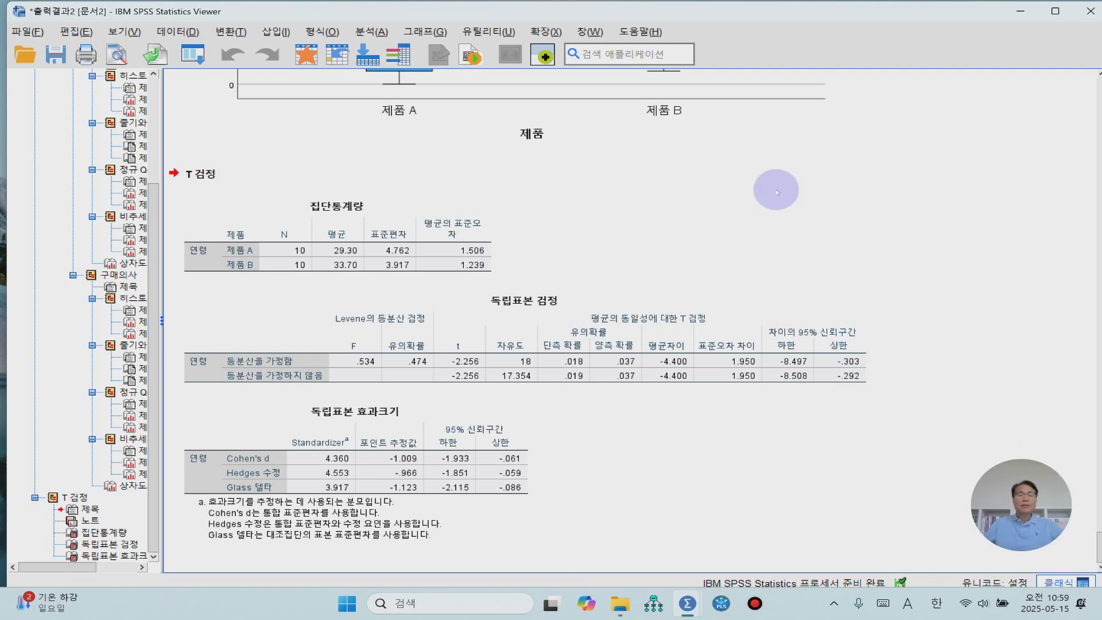
- Set up a bivariate correlation (이변량 상관) analysis with 연령 and 구매의사 as the variables
{"action": "left_click", "coordinate": [371, 31]}
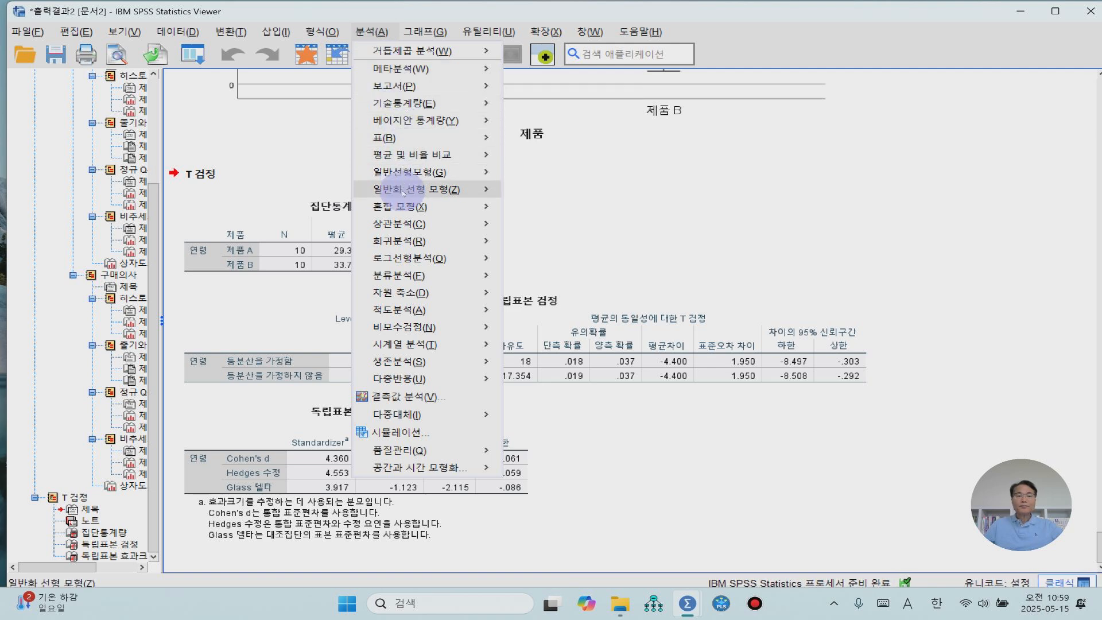
{"action": "mouse_move", "coordinate": [416, 223]}
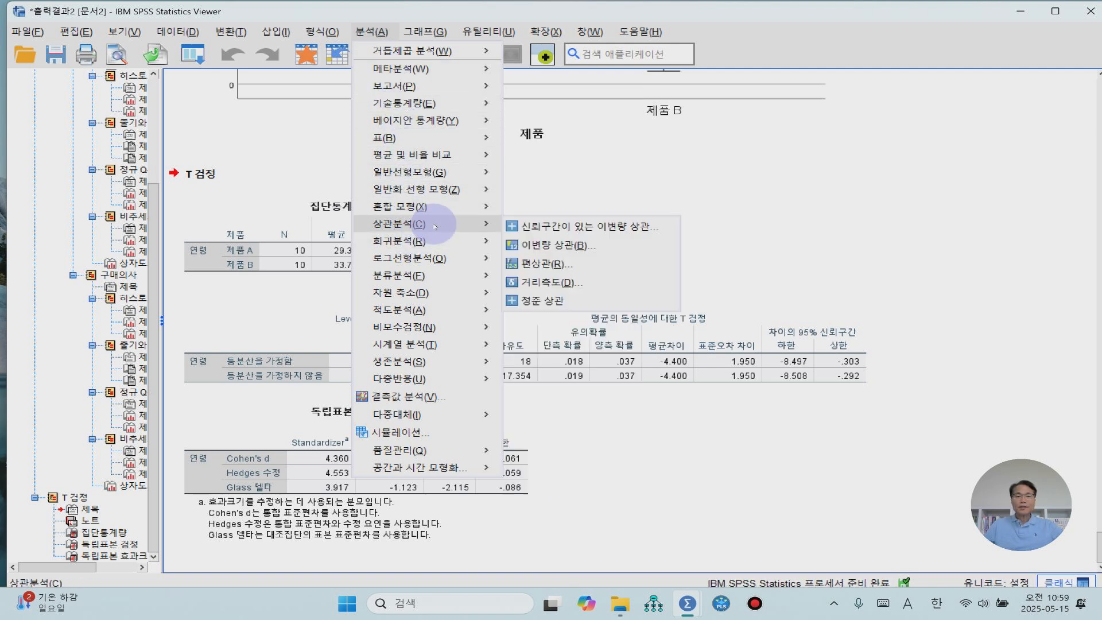
{"action": "left_click", "coordinate": [560, 246]}
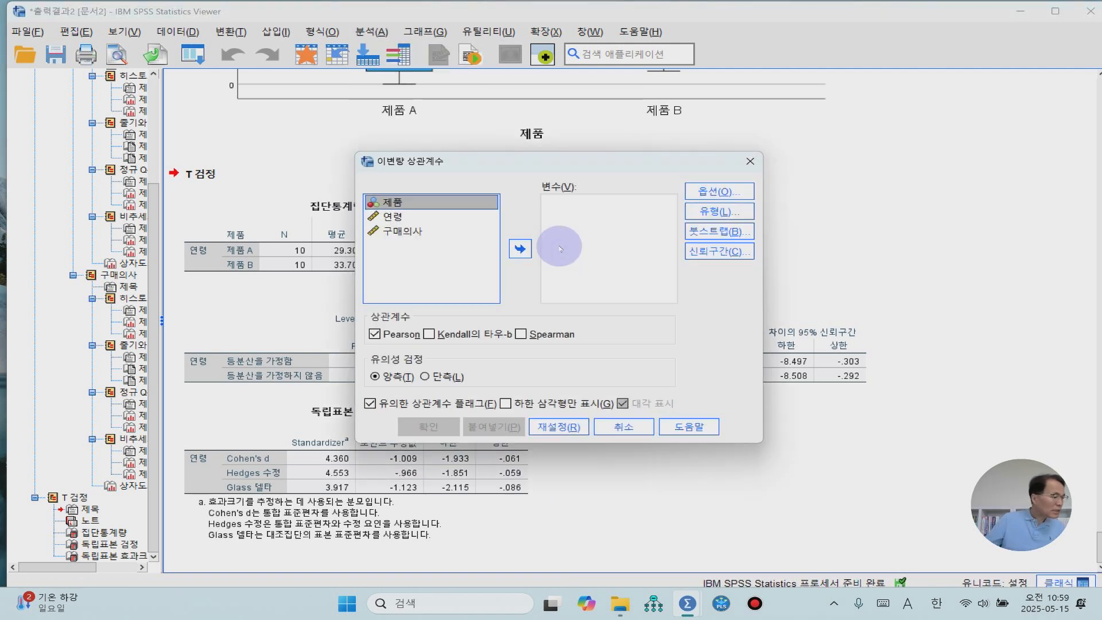
{"action": "left_click", "coordinate": [387, 221]}
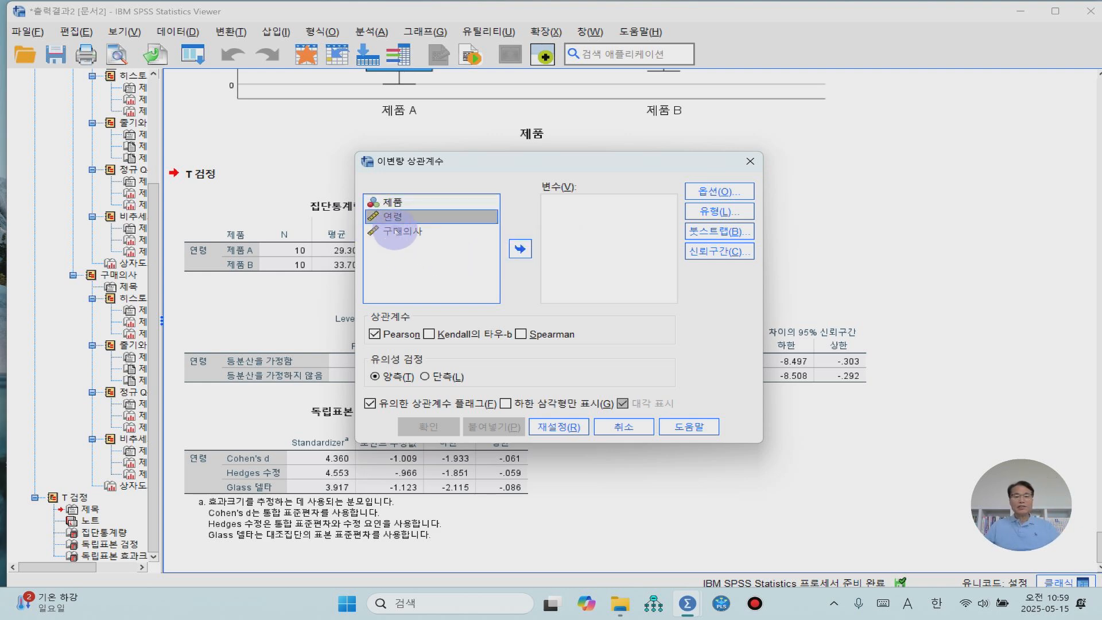
{"action": "left_click", "coordinate": [396, 231], "text": "shift"}
{"action": "left_click", "coordinate": [520, 249]}
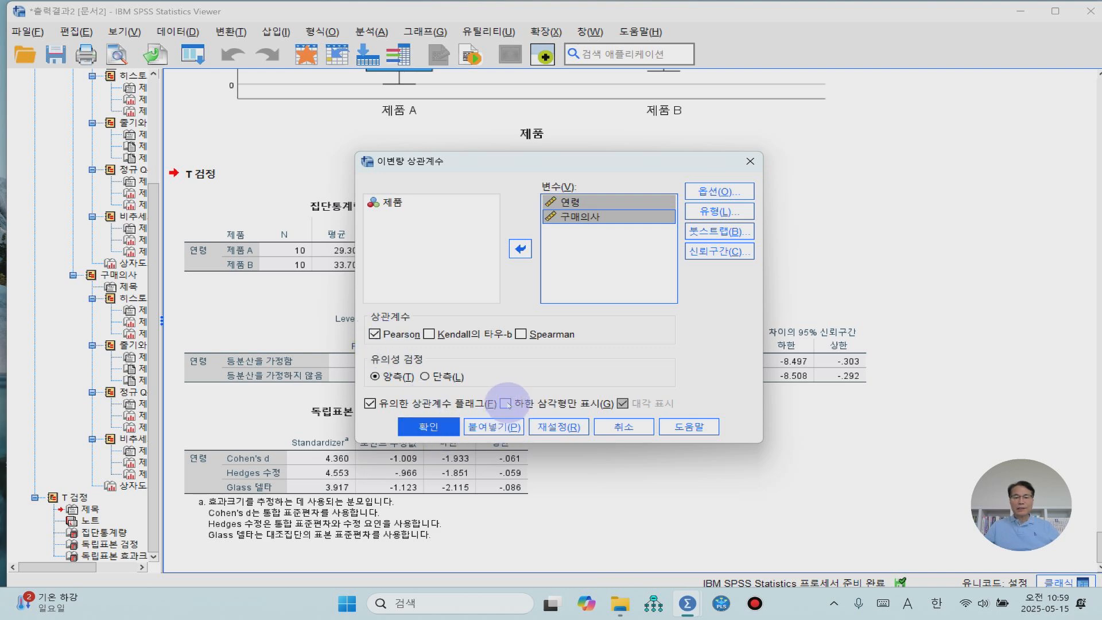
- Limit the correlation table to the lower triangle with the diagonal shown, run the Pearson correlation and review its table
{"action": "left_click", "coordinate": [505, 403]}
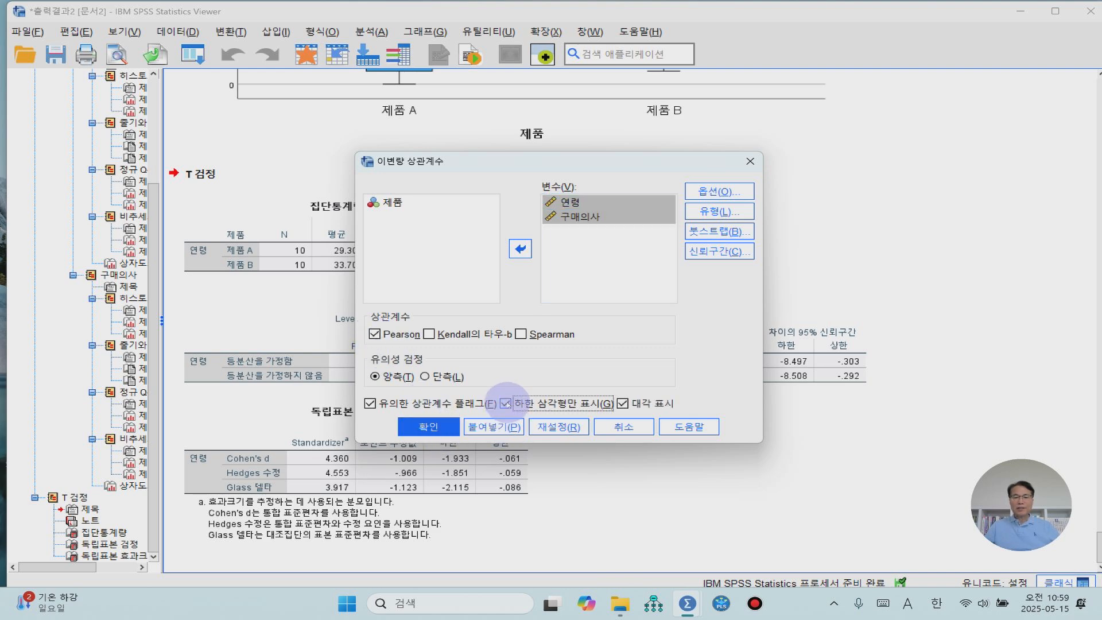
{"action": "left_click", "coordinate": [425, 427]}
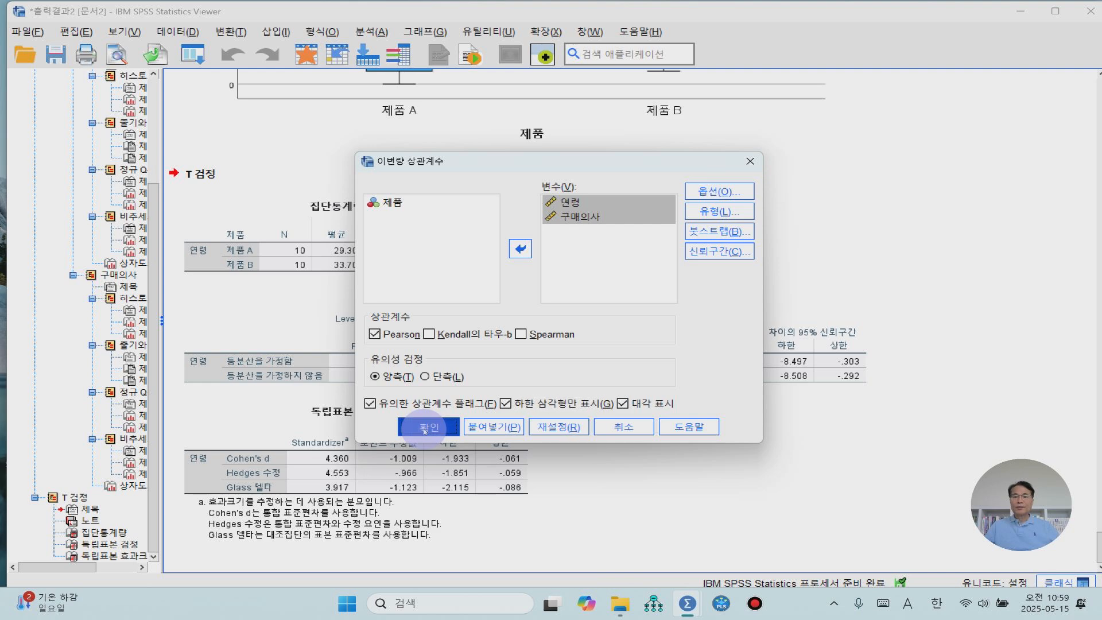
{"action": "scroll", "coordinate": [574, 430], "scroll_direction": "down", "scroll_amount": 1}
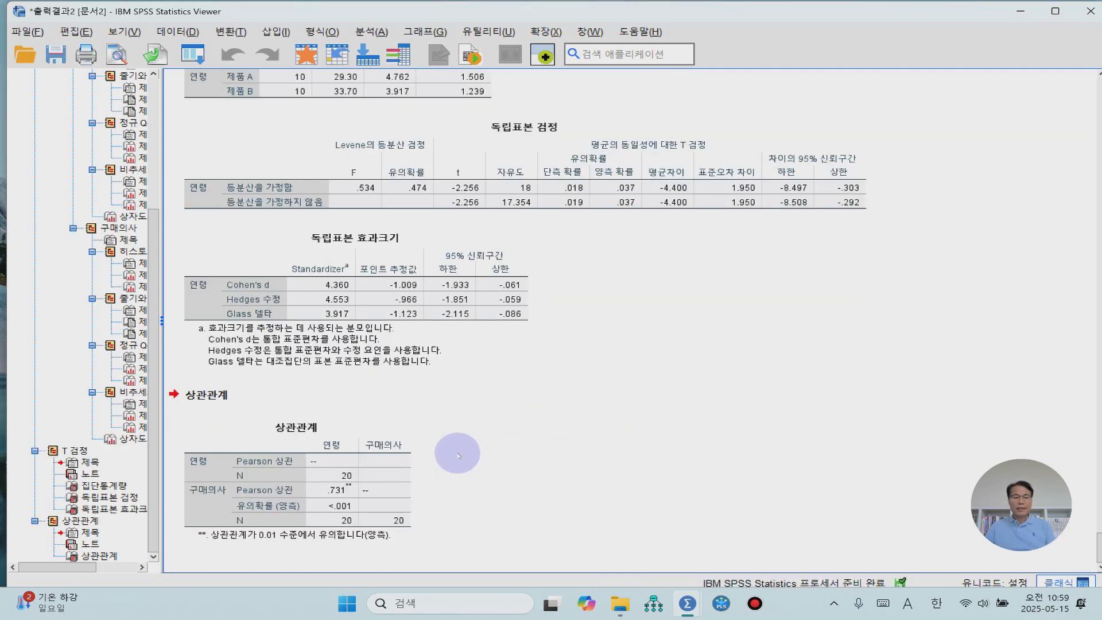
{"action": "left_click", "coordinate": [333, 445]}
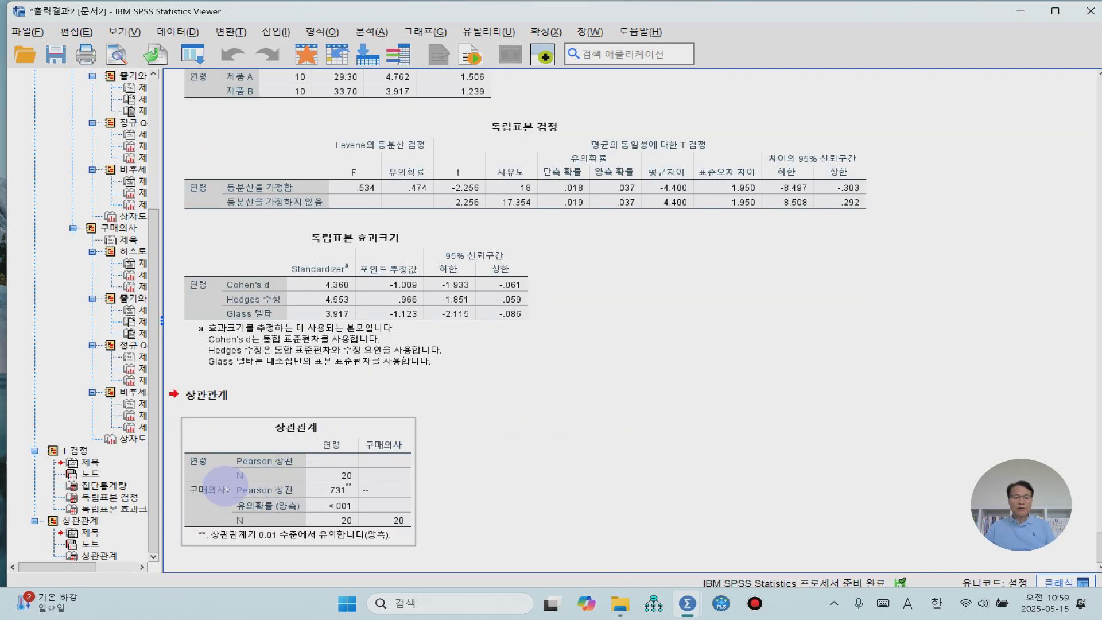
{"action": "left_click", "coordinate": [597, 477]}
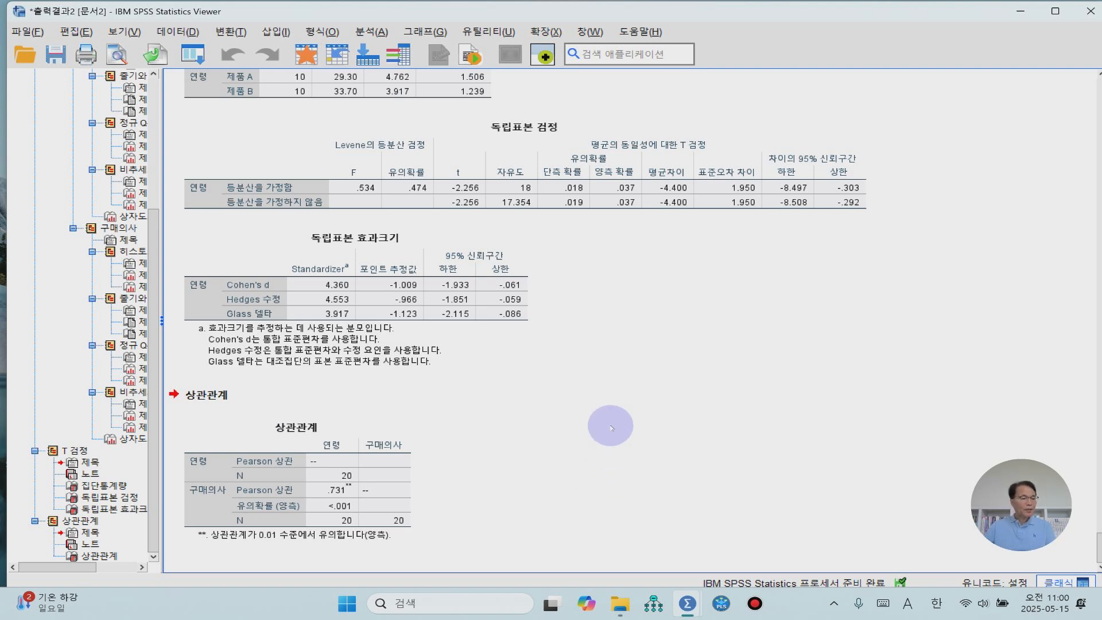
- Create a simple scatterplot (단순 산점도) with 구매의사 on the Y axis and 연령 on the X axis
{"action": "left_click", "coordinate": [423, 32]}
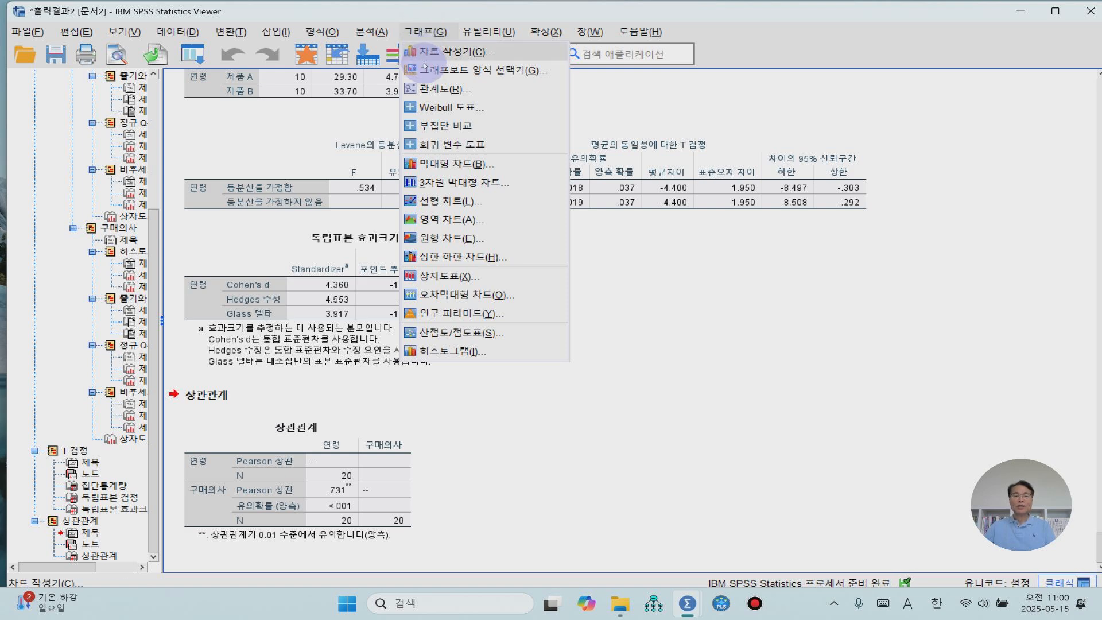
{"action": "left_click", "coordinate": [470, 333]}
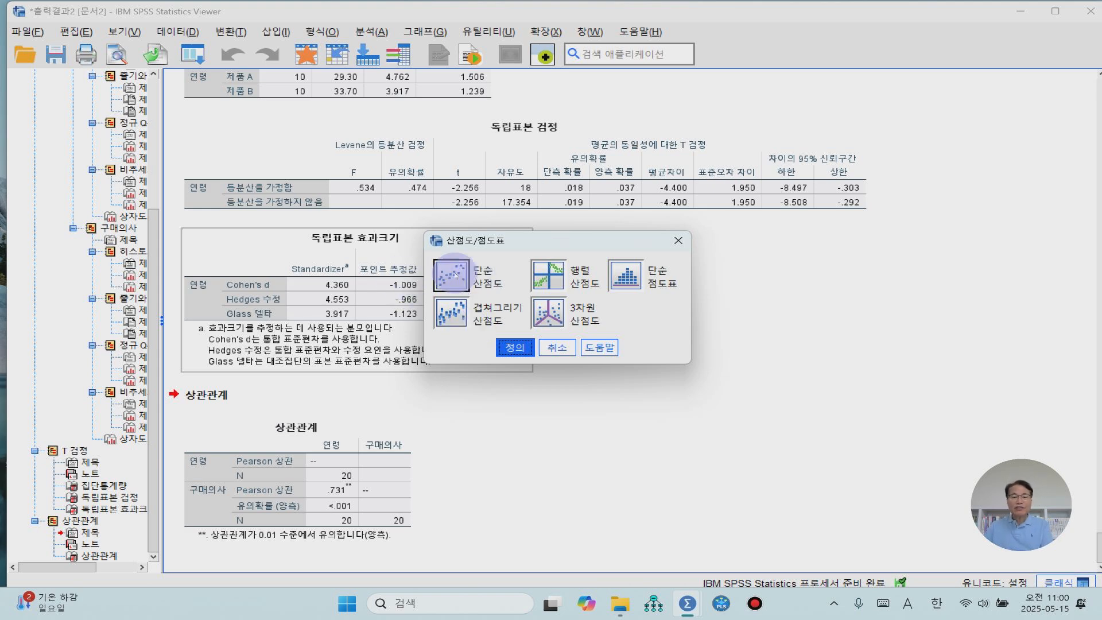
{"action": "left_click", "coordinate": [500, 346]}
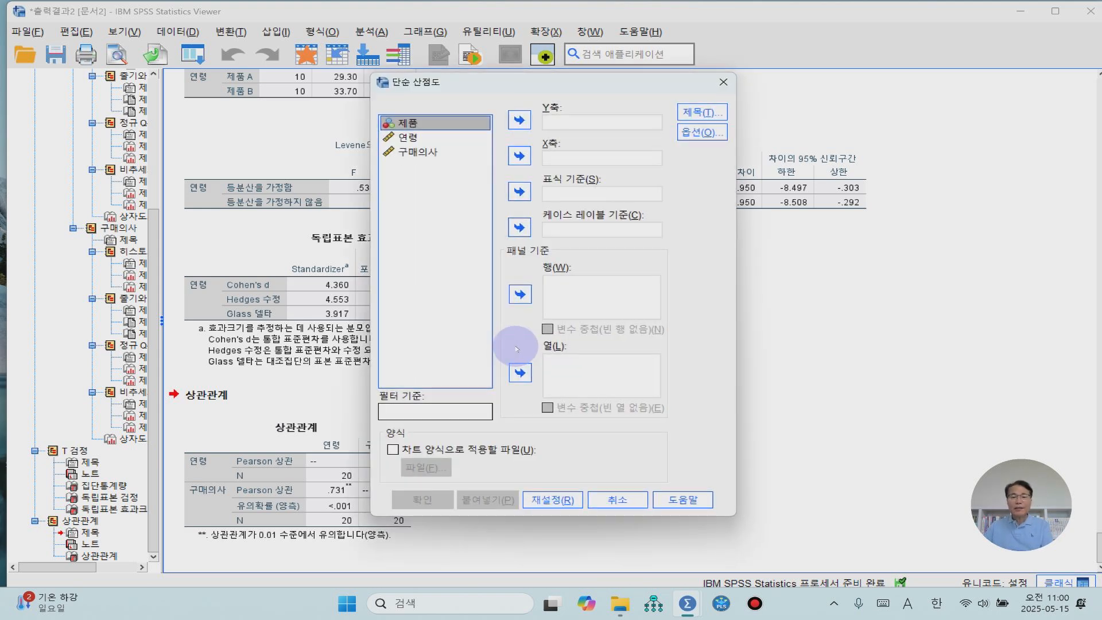
{"action": "left_click", "coordinate": [421, 153]}
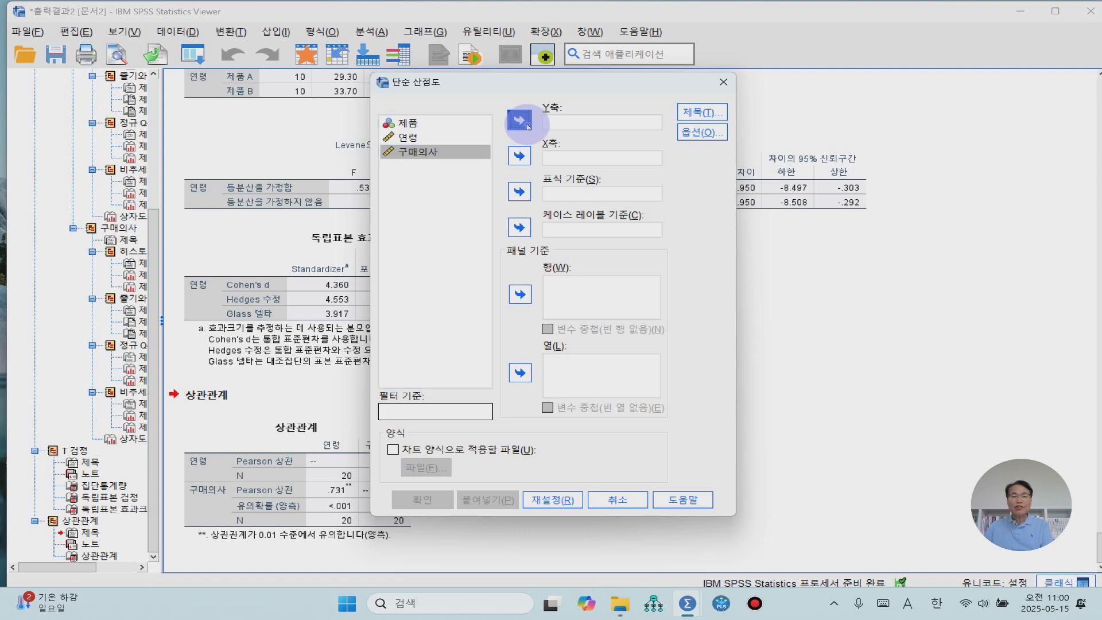
{"action": "left_click", "coordinate": [520, 120]}
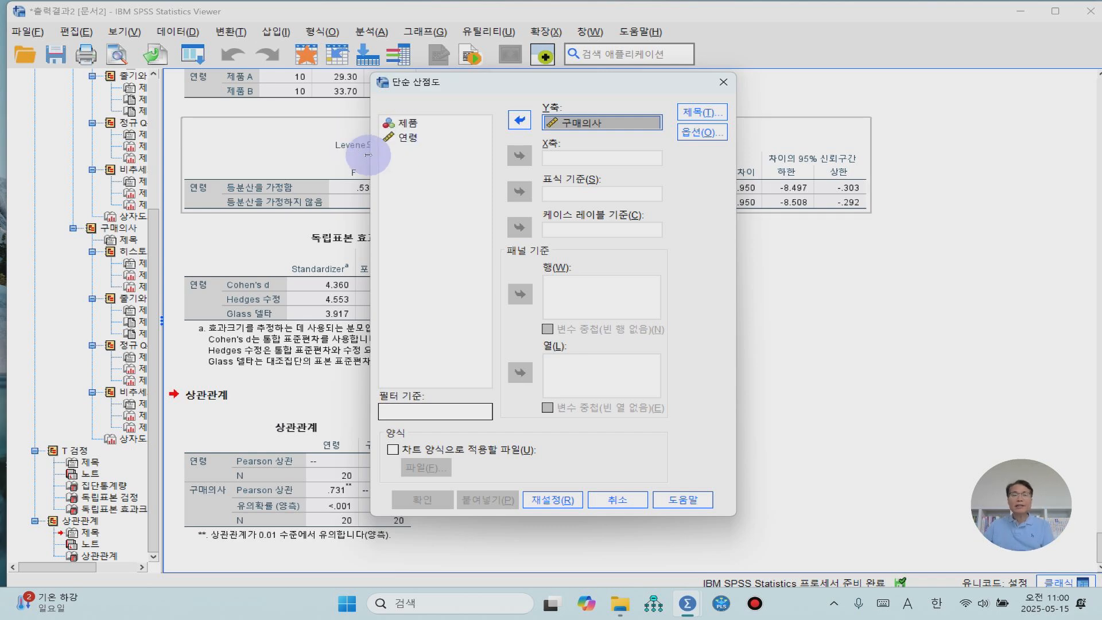
{"action": "left_click", "coordinate": [408, 138]}
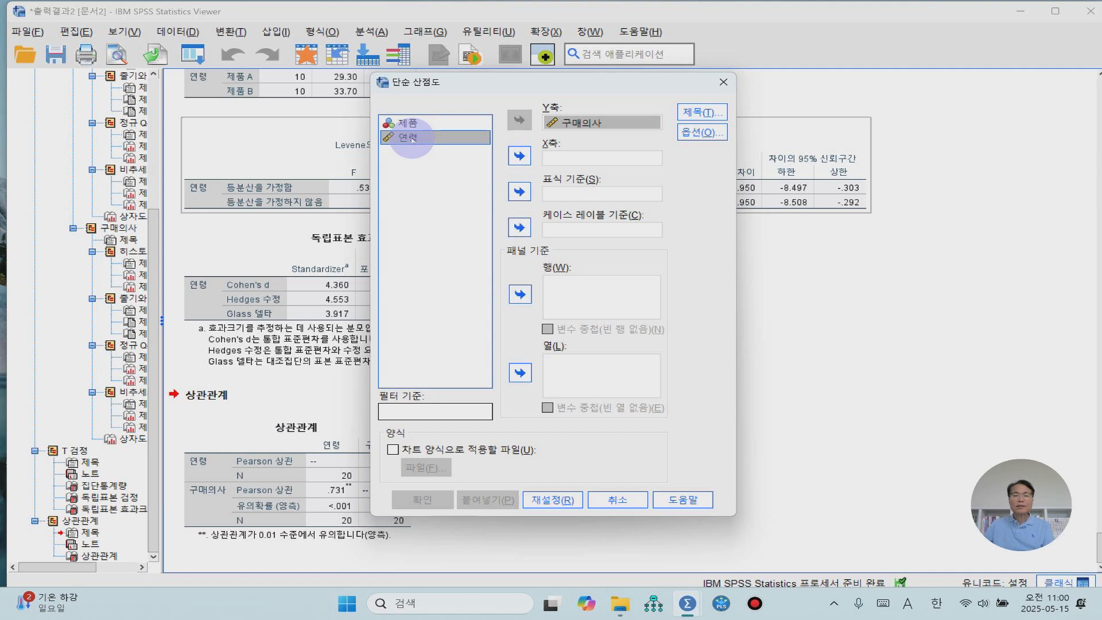
{"action": "left_click", "coordinate": [520, 156]}
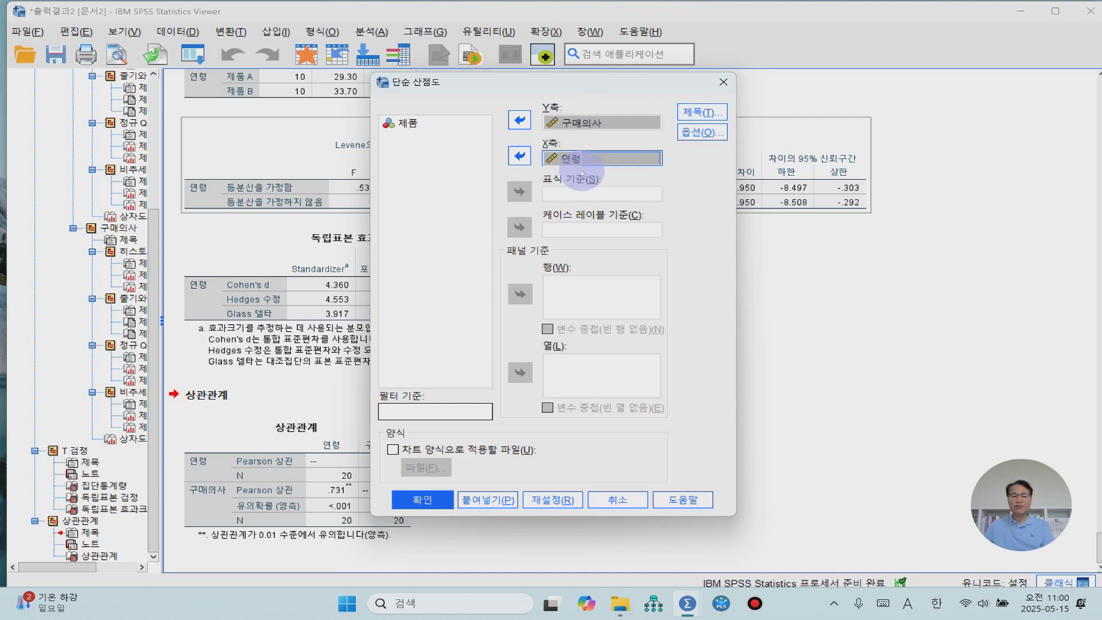
{"action": "left_click", "coordinate": [435, 501]}
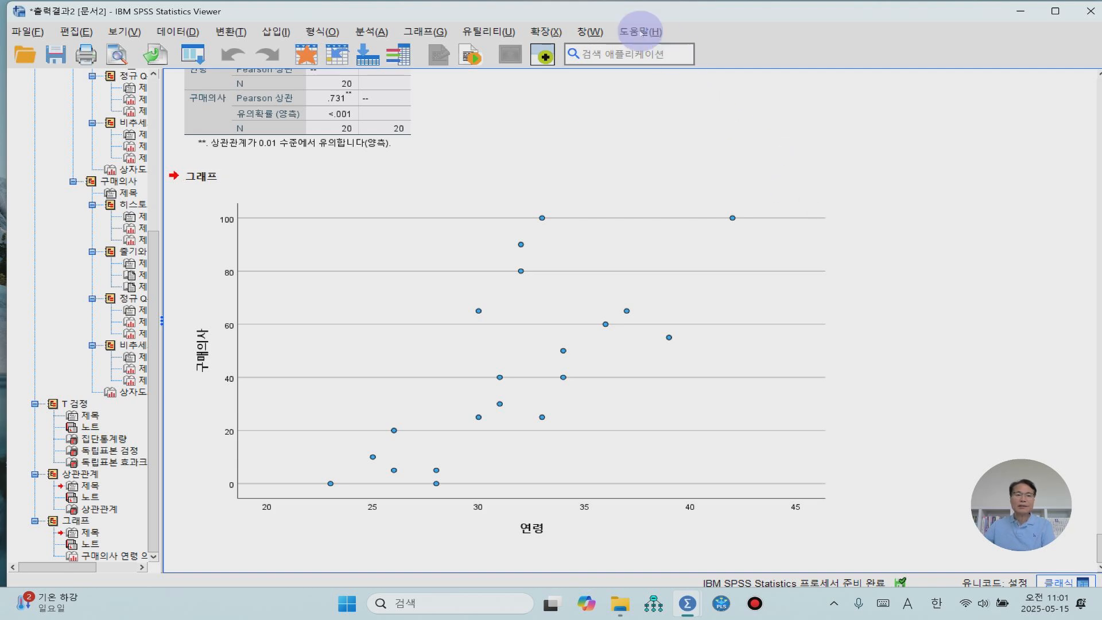
- Set up a univariate general linear model (일변량 분석) with 구매의사 as dependent variable, 제품 as fixed factor and 연령 as covariate
{"action": "left_click", "coordinate": [372, 32]}
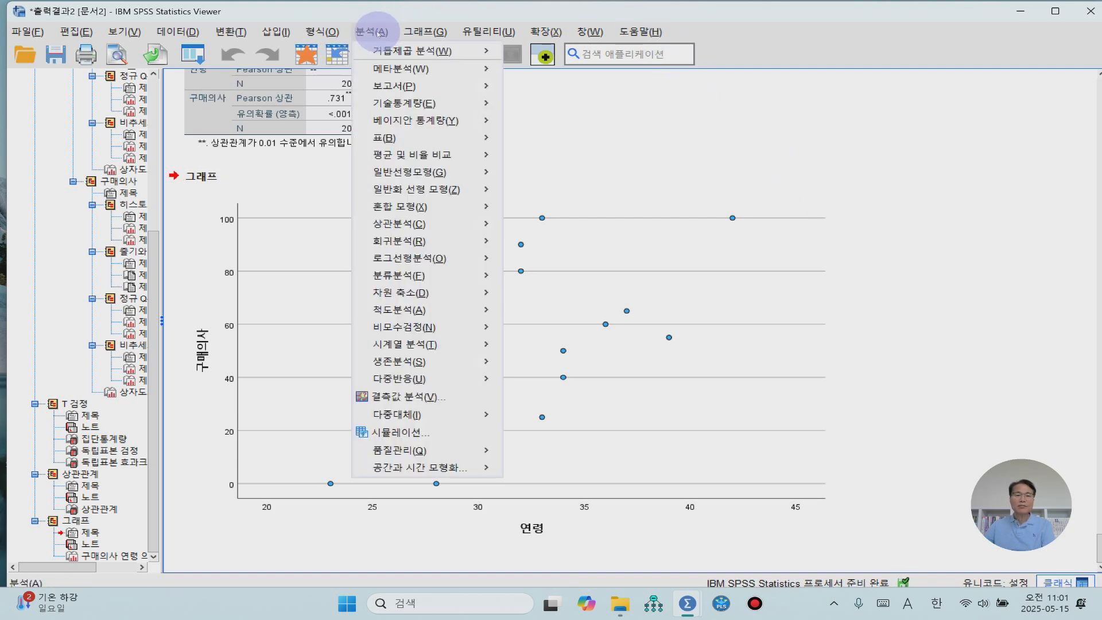
{"action": "mouse_move", "coordinate": [435, 173]}
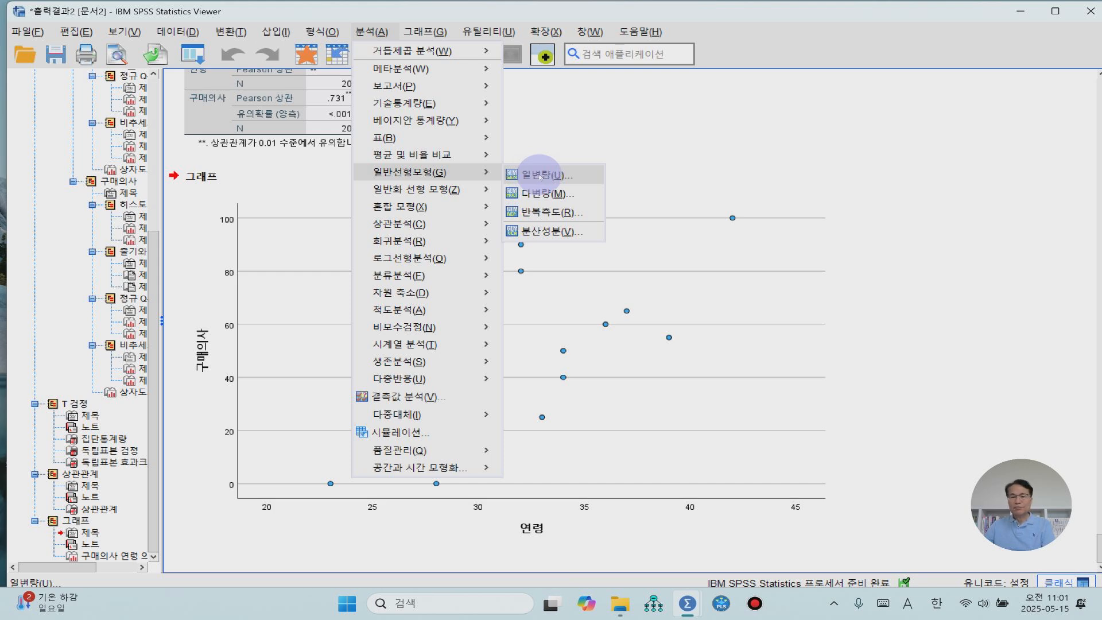
{"action": "left_click", "coordinate": [540, 176]}
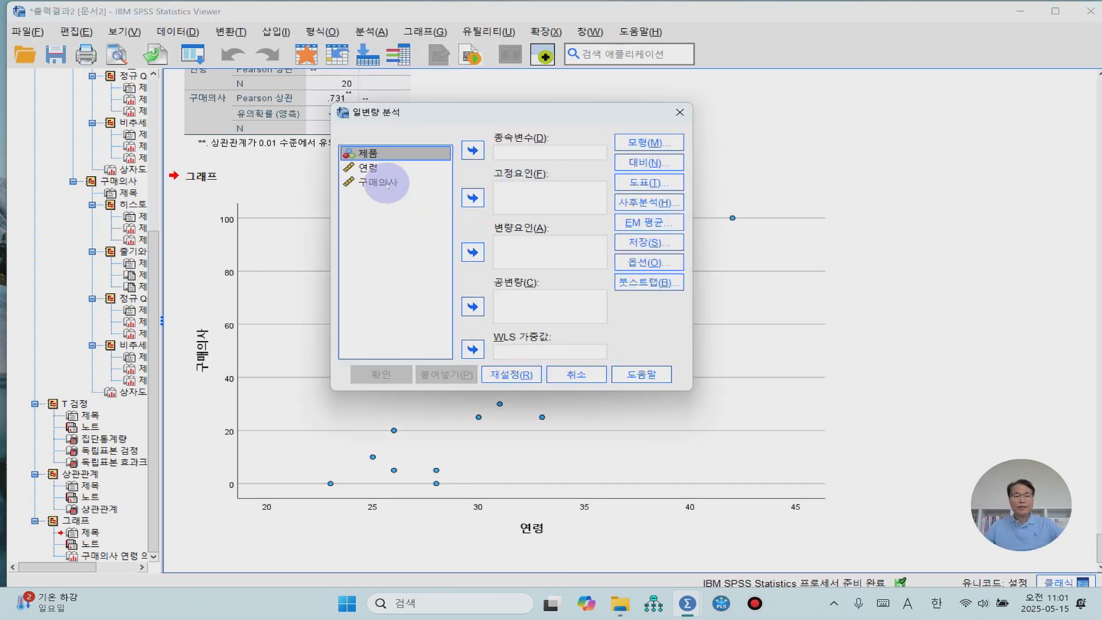
{"action": "left_click", "coordinate": [380, 182]}
{"action": "left_click", "coordinate": [473, 151]}
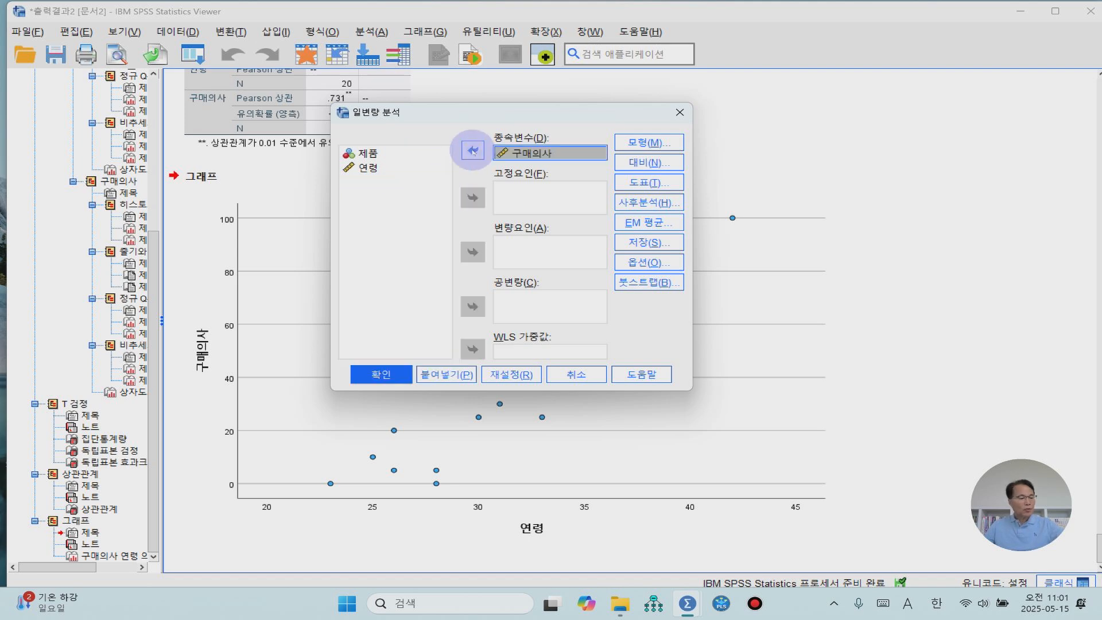
{"action": "left_click", "coordinate": [365, 153]}
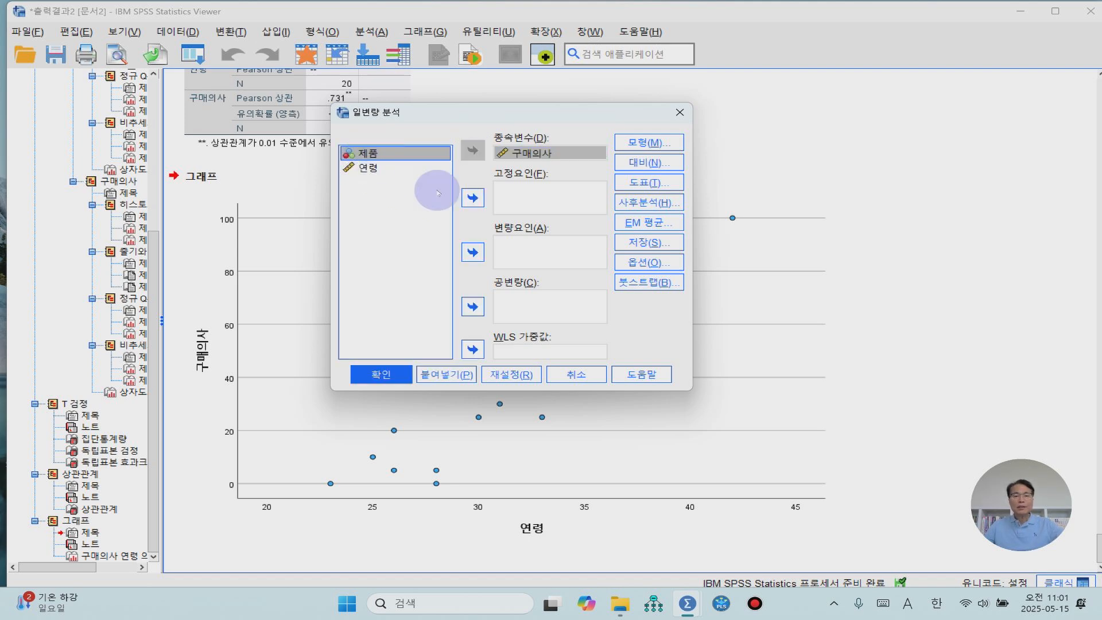
{"action": "left_click", "coordinate": [473, 197]}
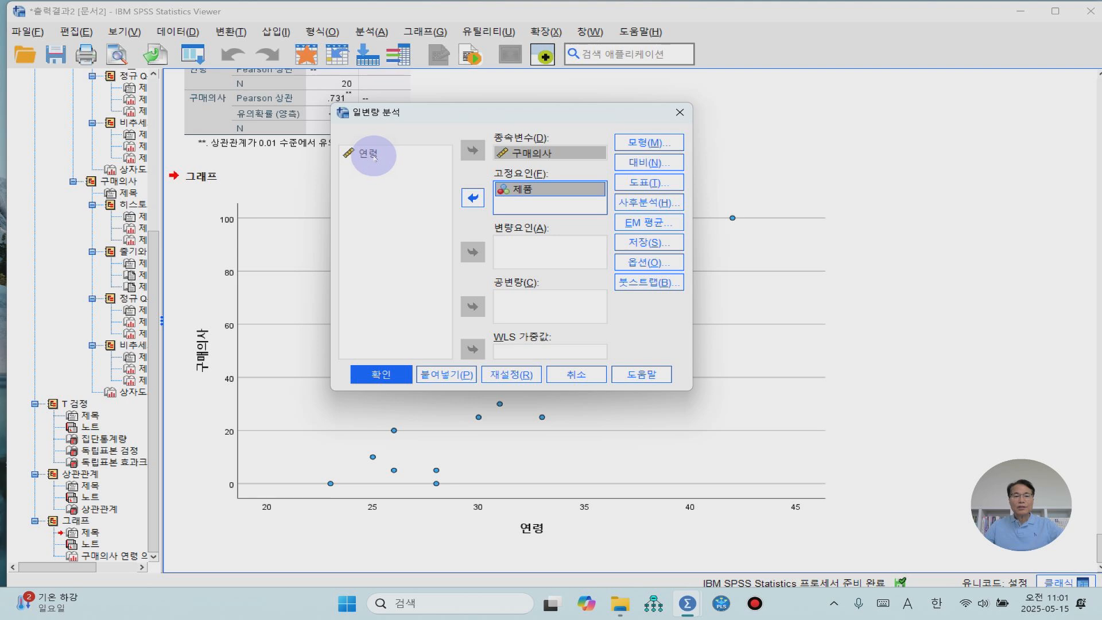
{"action": "left_click", "coordinate": [473, 308]}
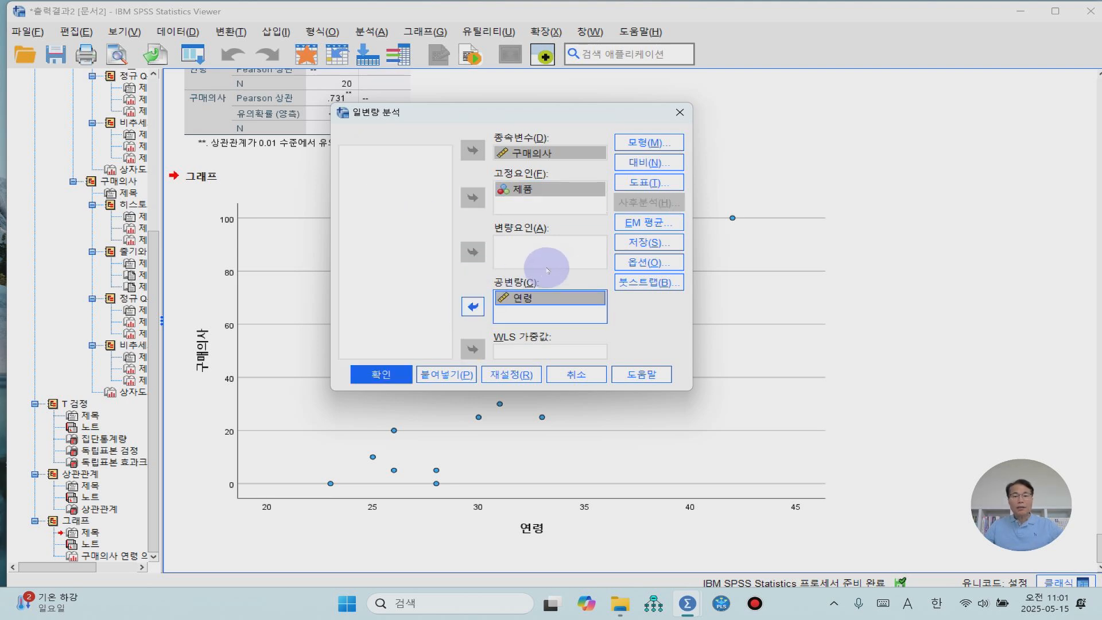
- Specify a custom-term model (항 설정) containing 제품, 연령 and the interaction term 연령*제품
{"action": "left_click", "coordinate": [631, 144]}
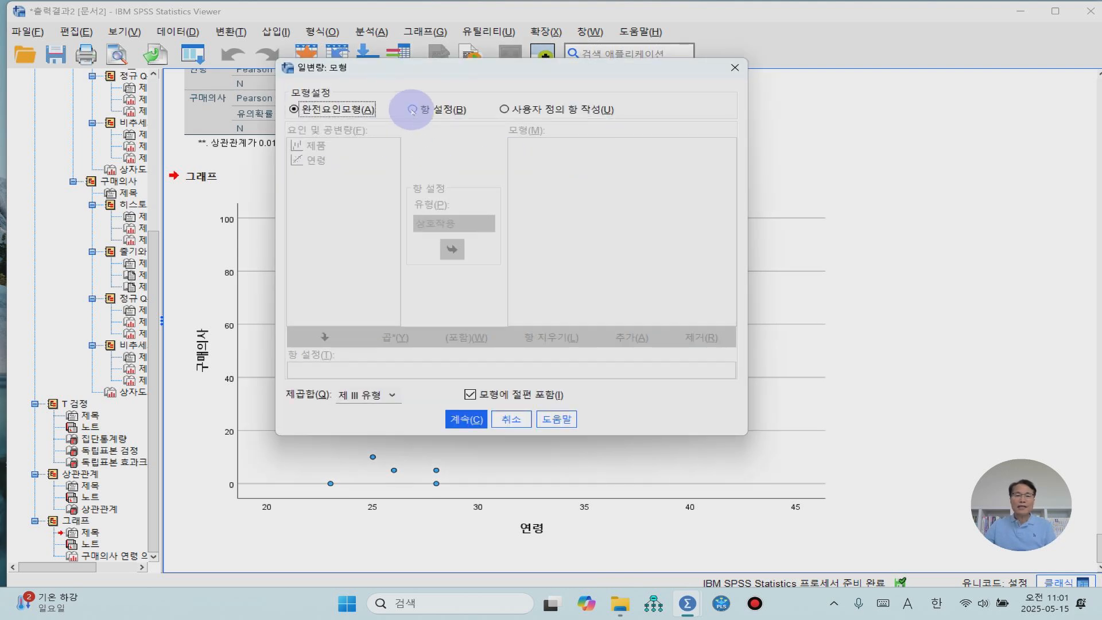
{"action": "left_click", "coordinate": [412, 109]}
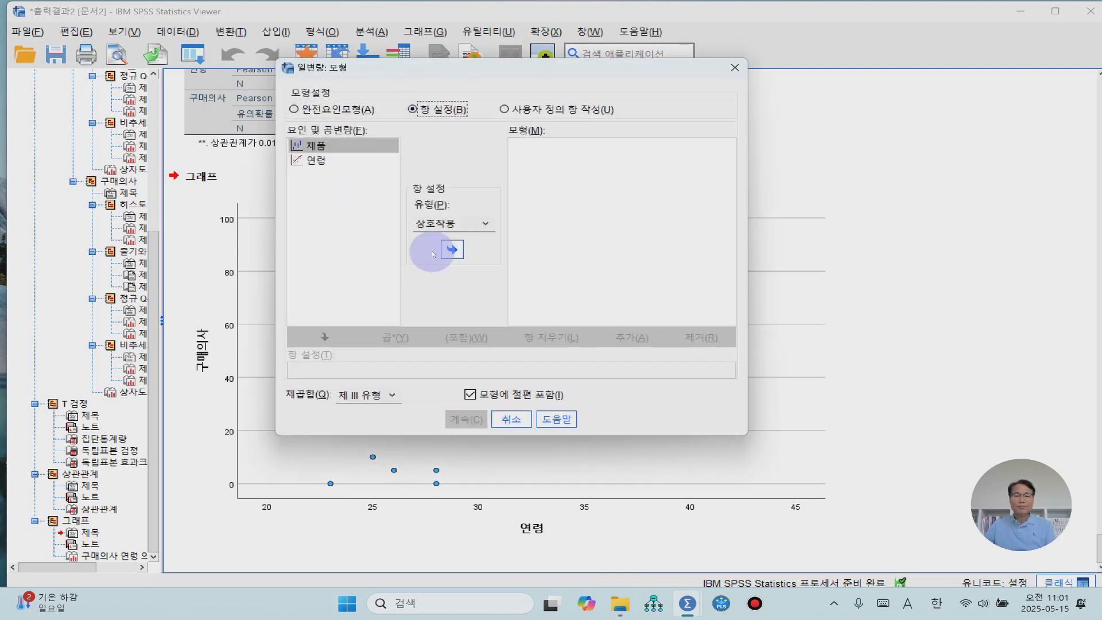
{"action": "left_click", "coordinate": [316, 160]}
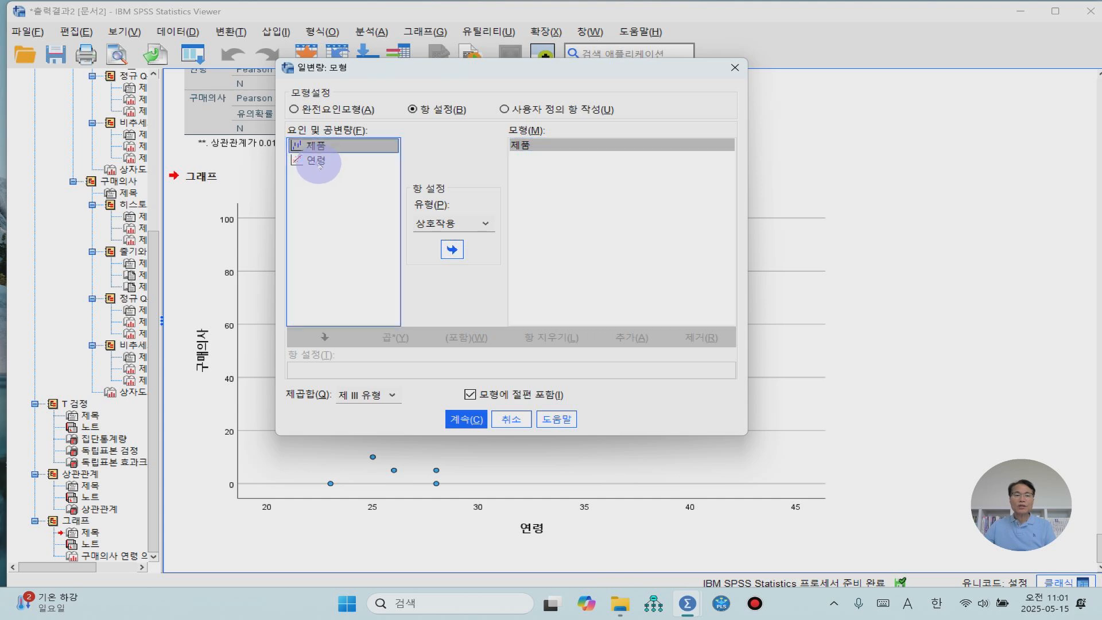
{"action": "left_click", "coordinate": [451, 250]}
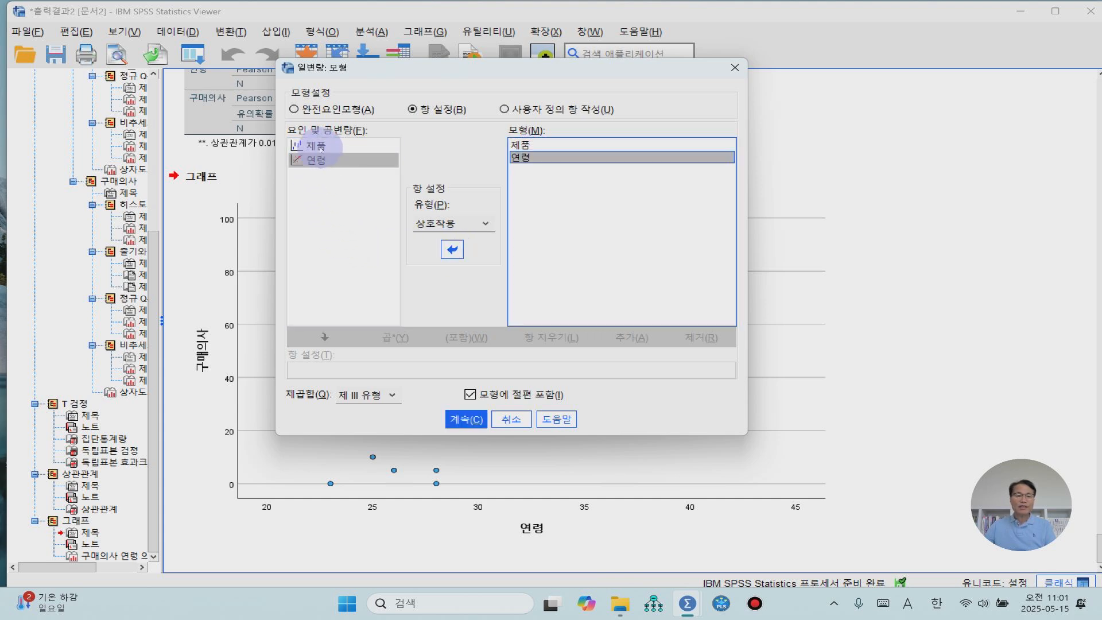
{"action": "left_click", "coordinate": [320, 147], "text": "ctrl"}
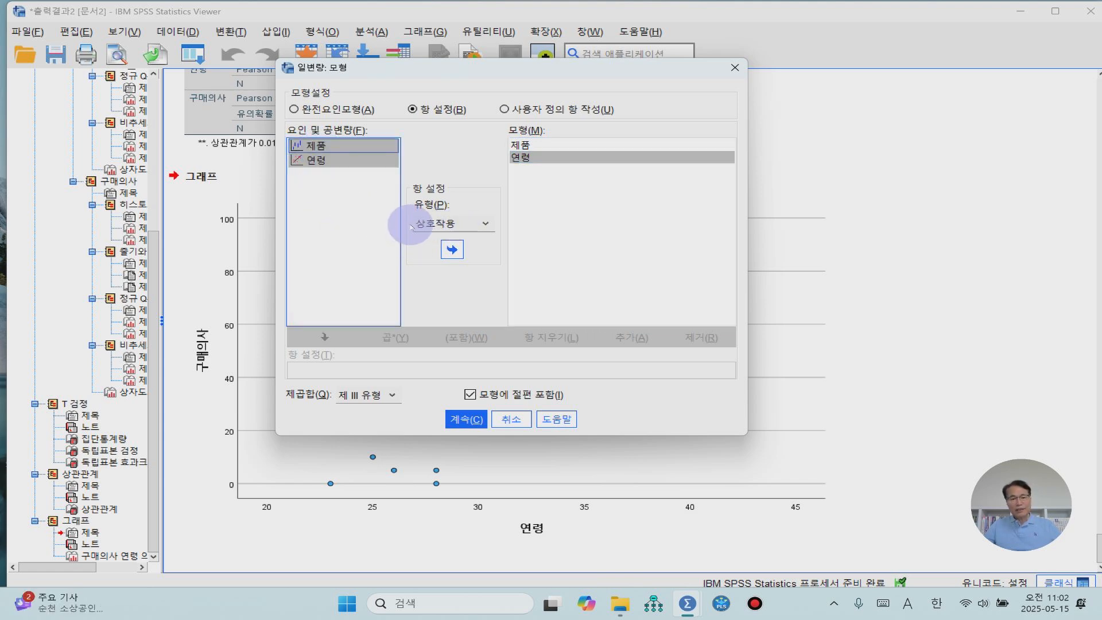
{"action": "left_click", "coordinate": [452, 249]}
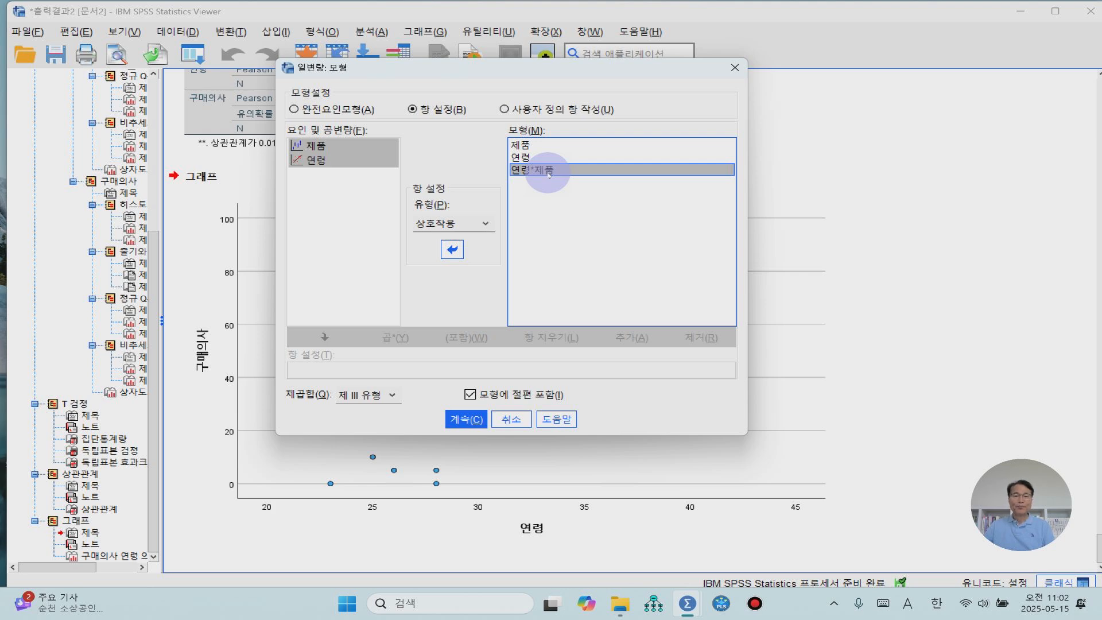
{"action": "left_click", "coordinate": [469, 423]}
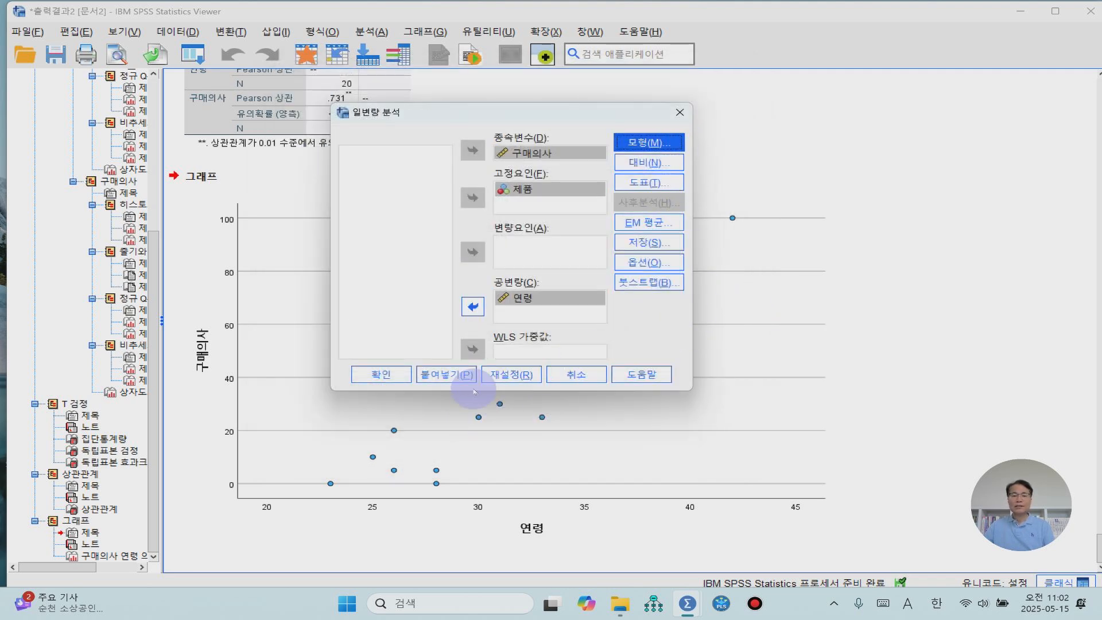
- Run the univariate analysis and review the 제품 * 연령 interaction in the between-subjects effects table (개체-간 효과 검정)
{"action": "left_click", "coordinate": [383, 378]}
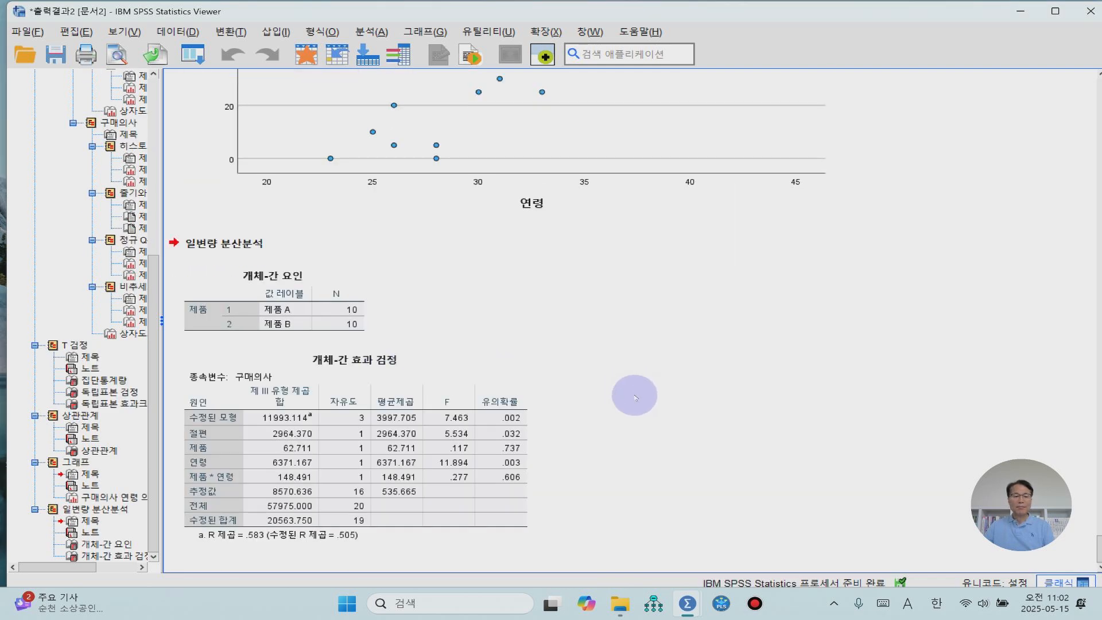
{"action": "left_click", "coordinate": [402, 488]}
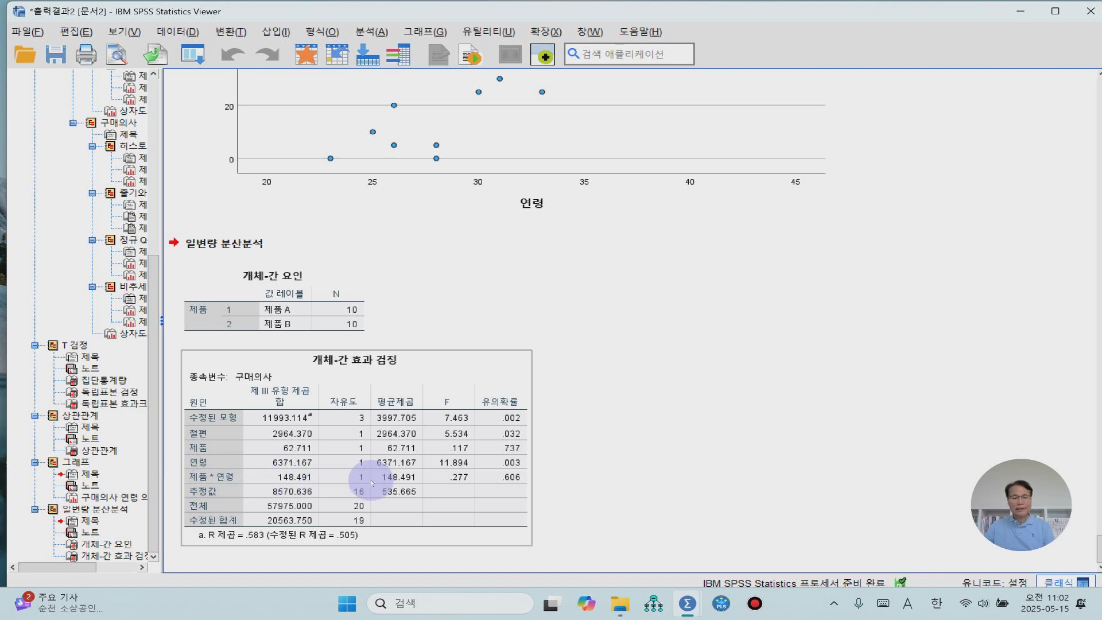
{"action": "left_click", "coordinate": [534, 484]}
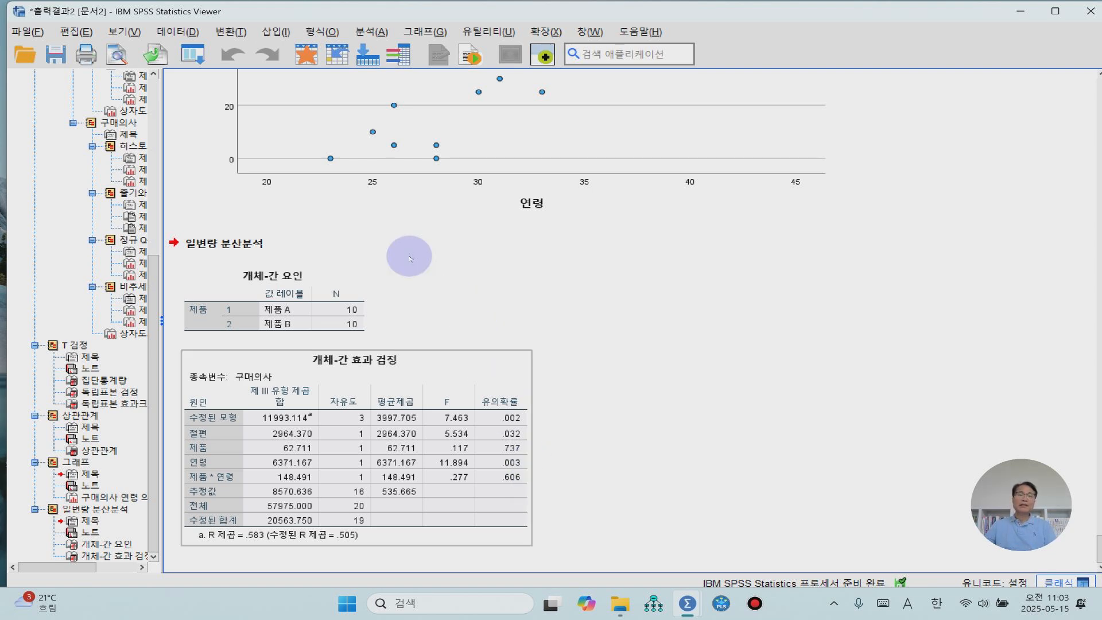
- Reopen the univariate analysis (일변량 분석) and switch its model to full factorial (완전요인모형)
{"action": "left_click", "coordinate": [376, 33]}
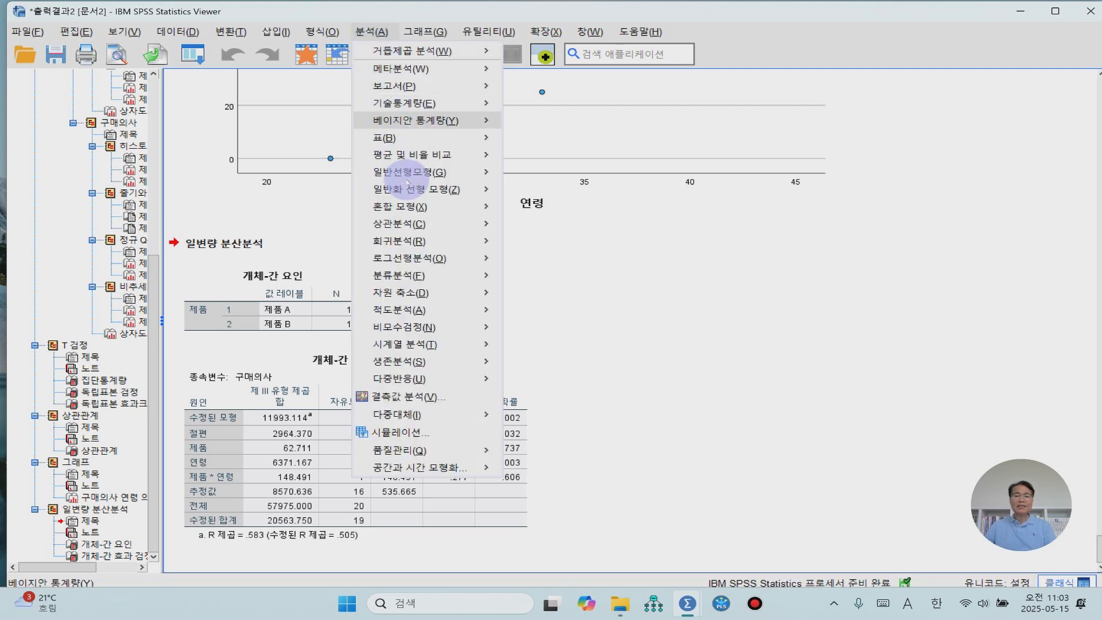
{"action": "mouse_move", "coordinate": [412, 180]}
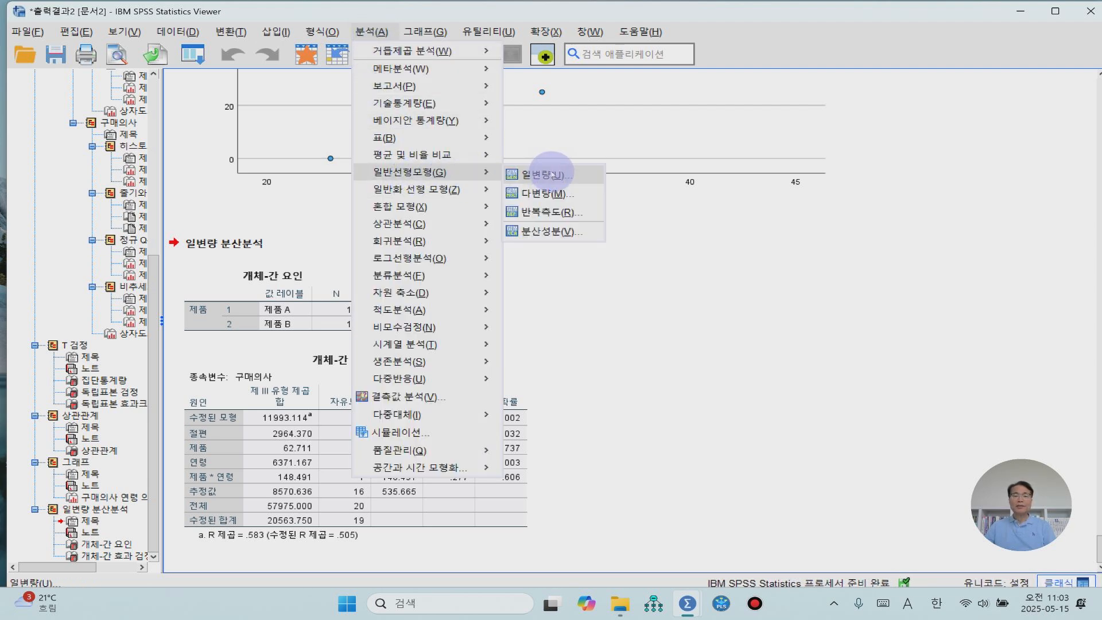
{"action": "left_click", "coordinate": [553, 174]}
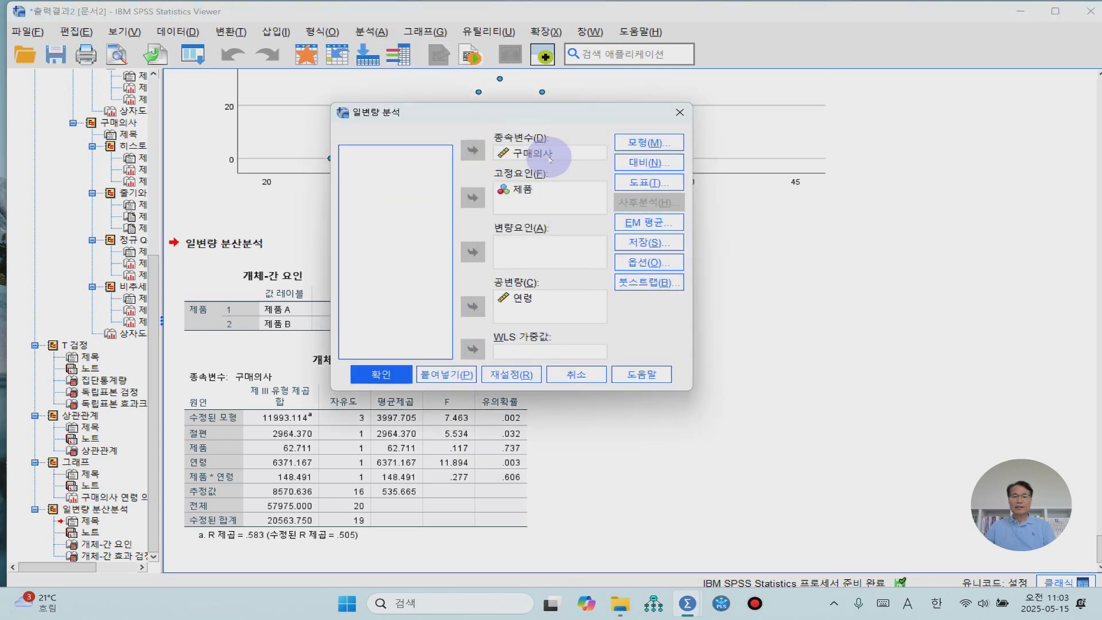
{"action": "left_click", "coordinate": [652, 150]}
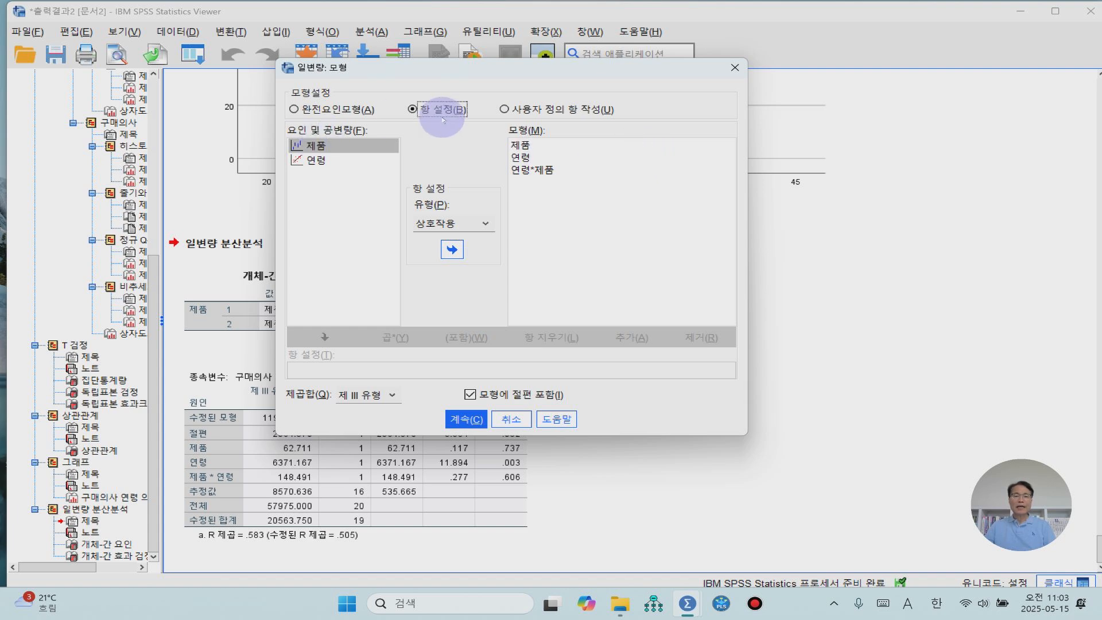
{"action": "left_click", "coordinate": [534, 170]}
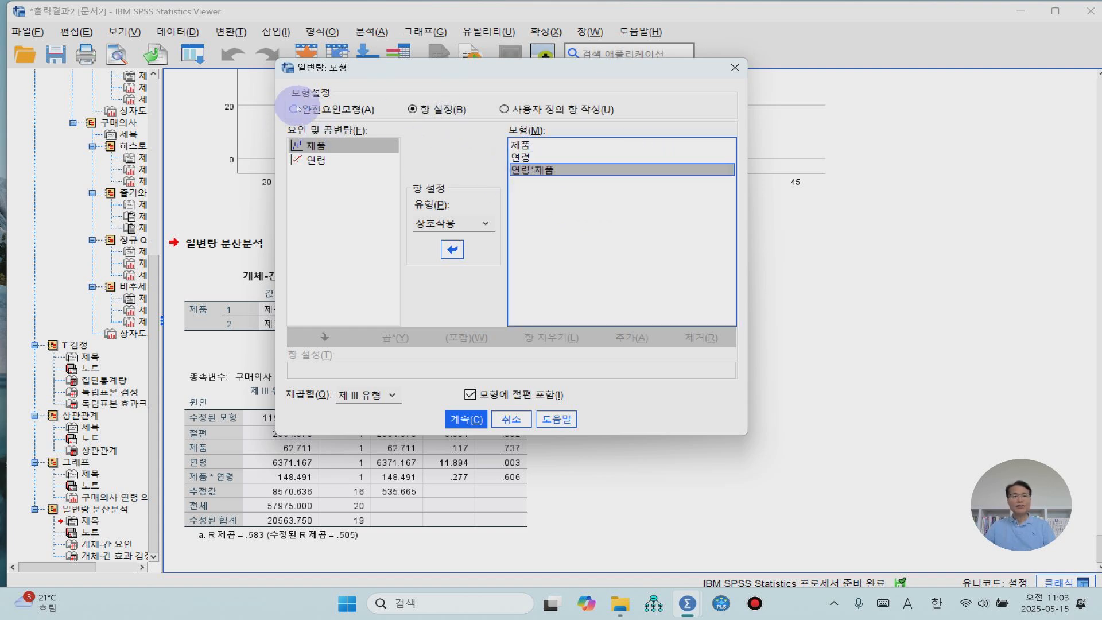
{"action": "left_click", "coordinate": [295, 109]}
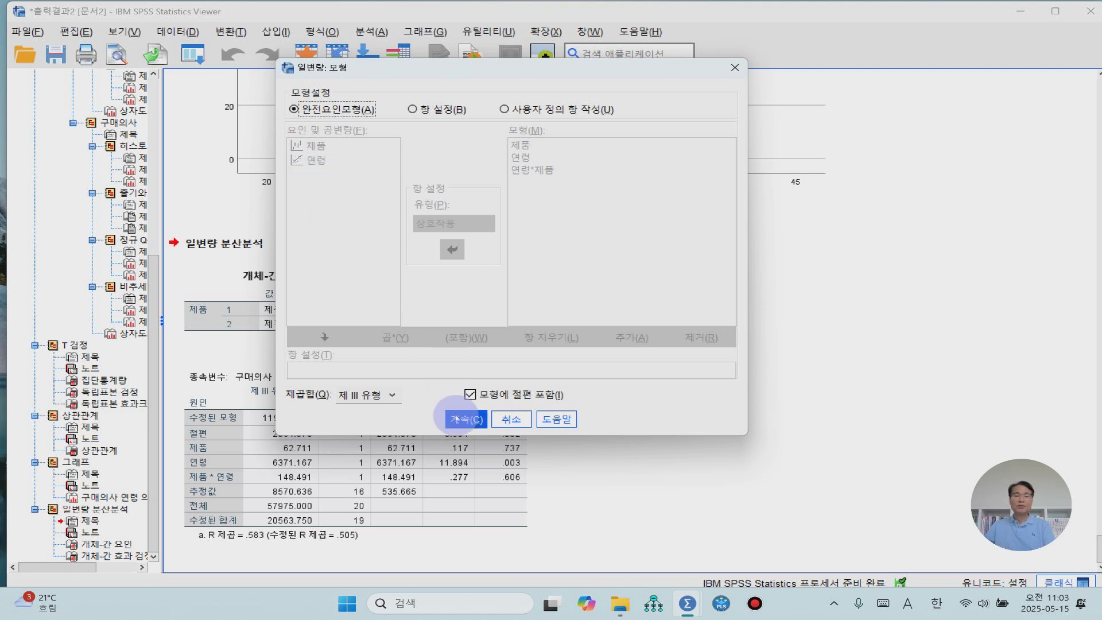
{"action": "left_click", "coordinate": [456, 420]}
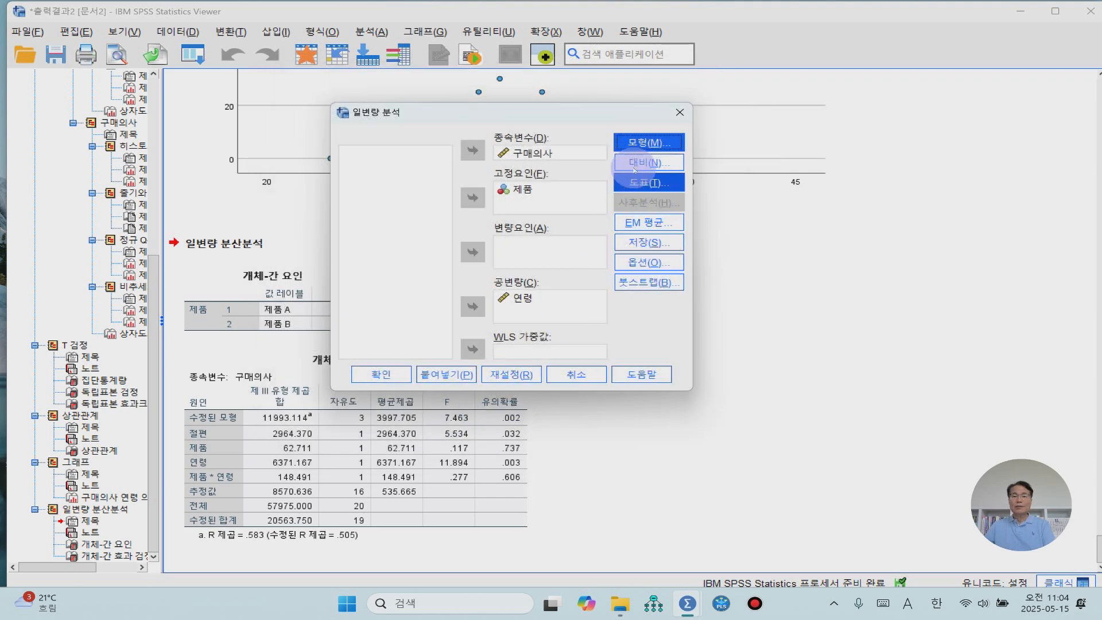
- Add a profile plot with 제품 on the horizontal axis, using the bar chart type (막대형 차트)
{"action": "left_click", "coordinate": [641, 183]}
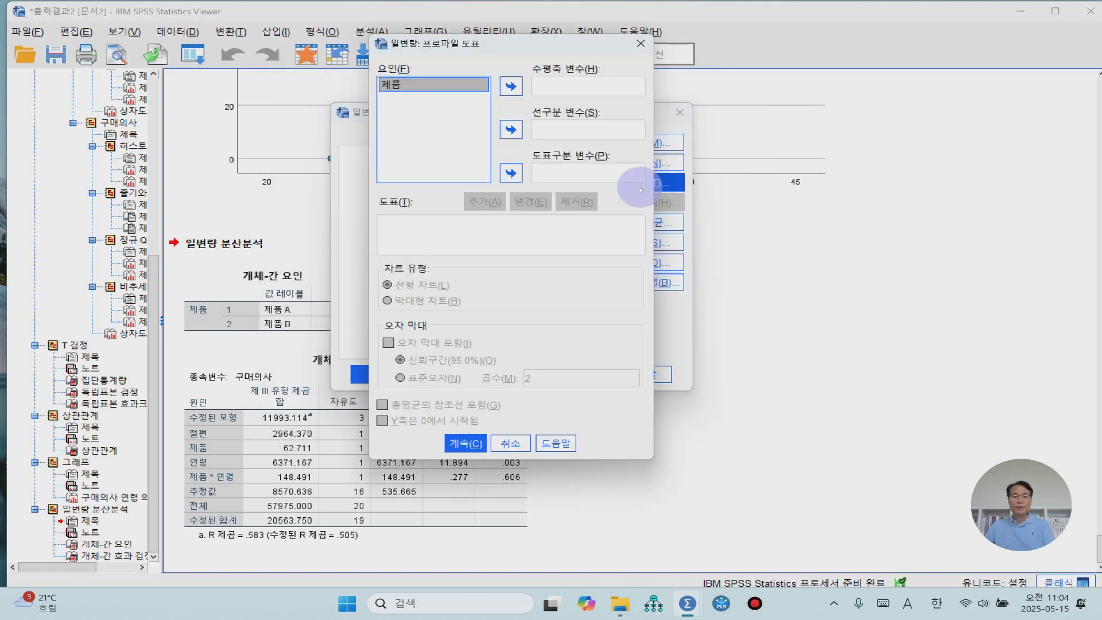
{"action": "left_click", "coordinate": [505, 89]}
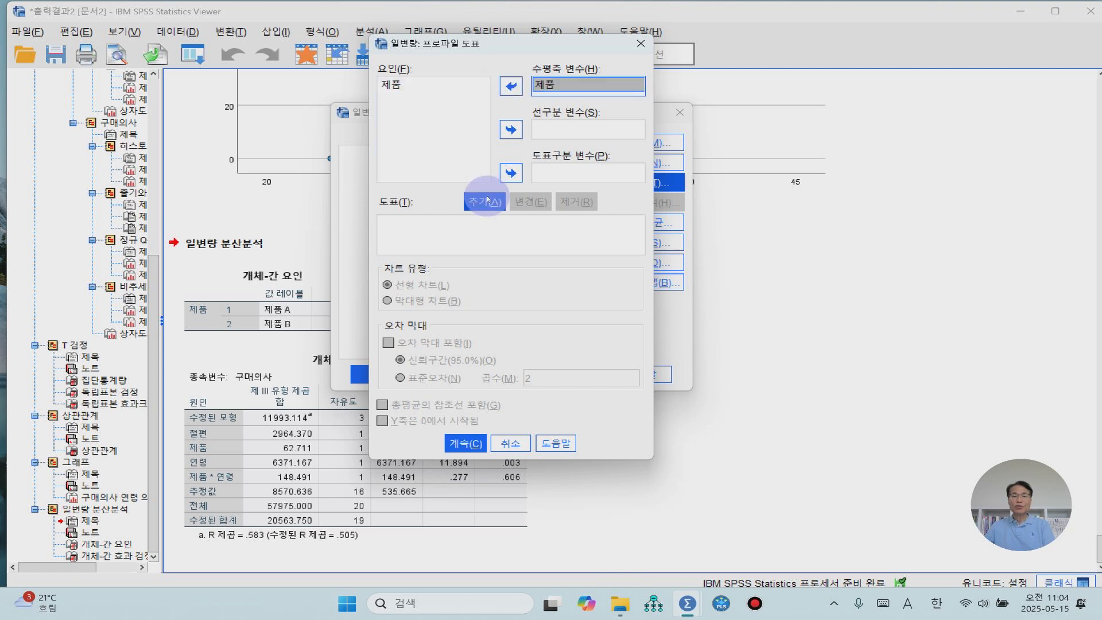
{"action": "left_click", "coordinate": [486, 201]}
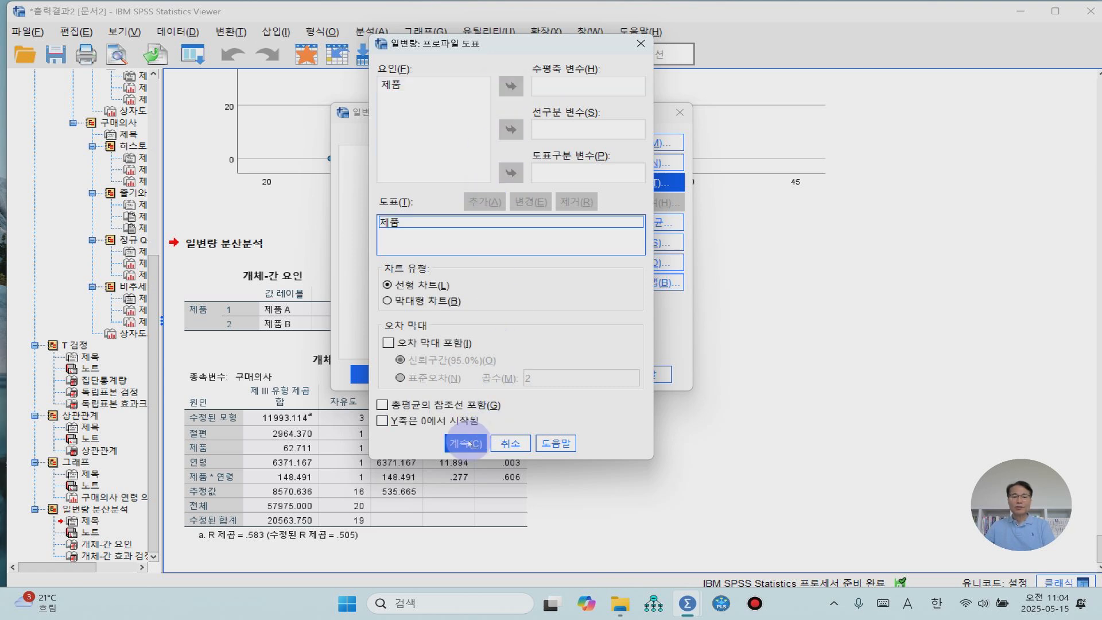
{"action": "left_click", "coordinate": [405, 306]}
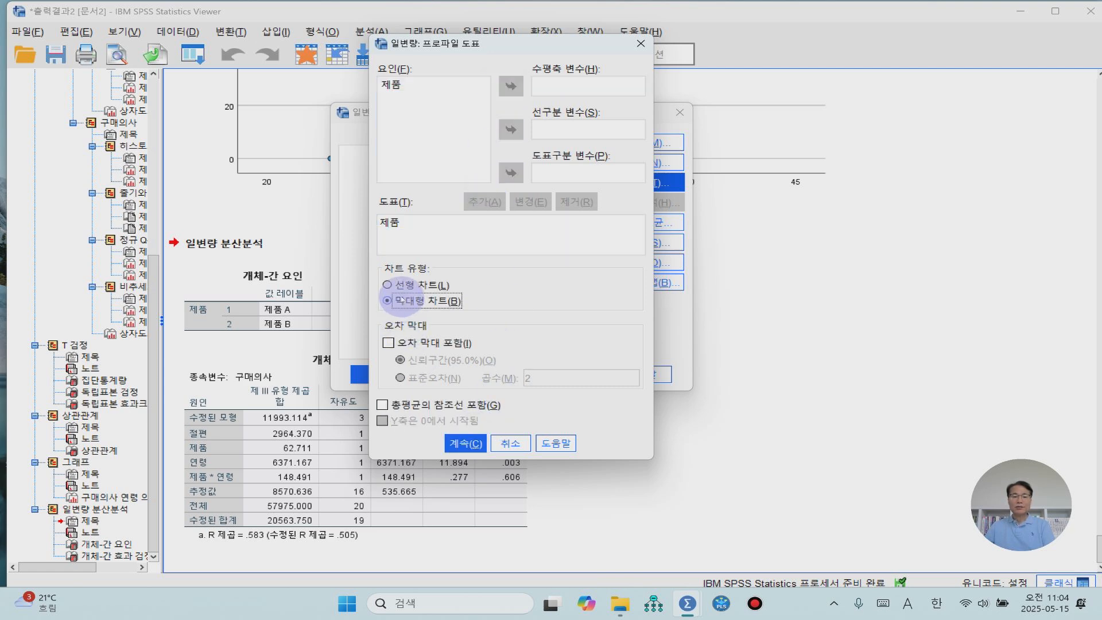
{"action": "left_click", "coordinate": [466, 444]}
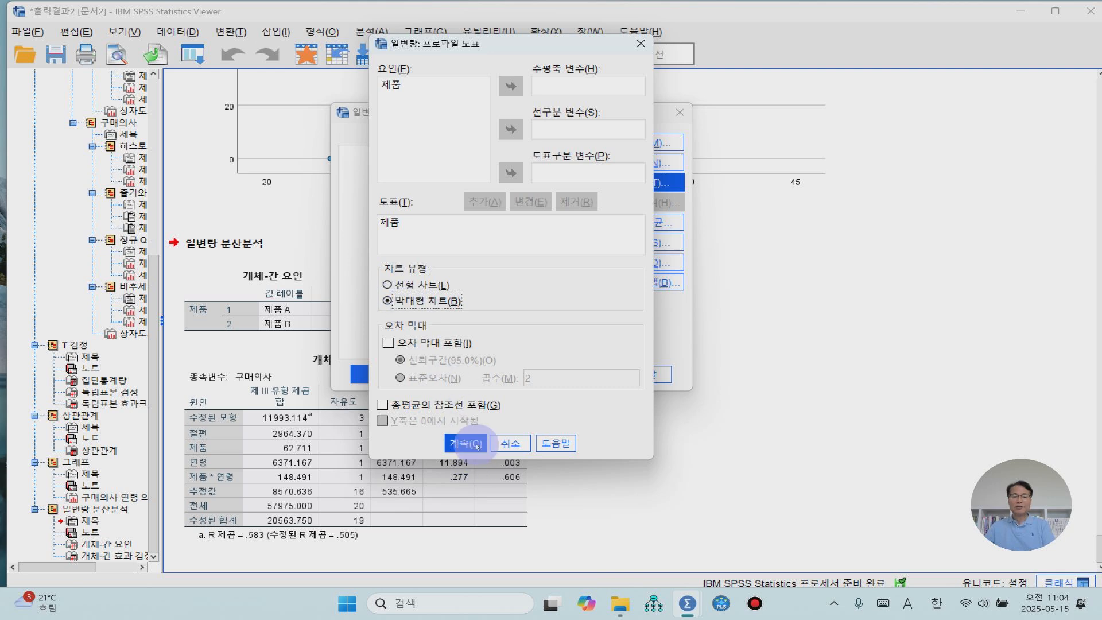
{"action": "left_click", "coordinate": [466, 444]}
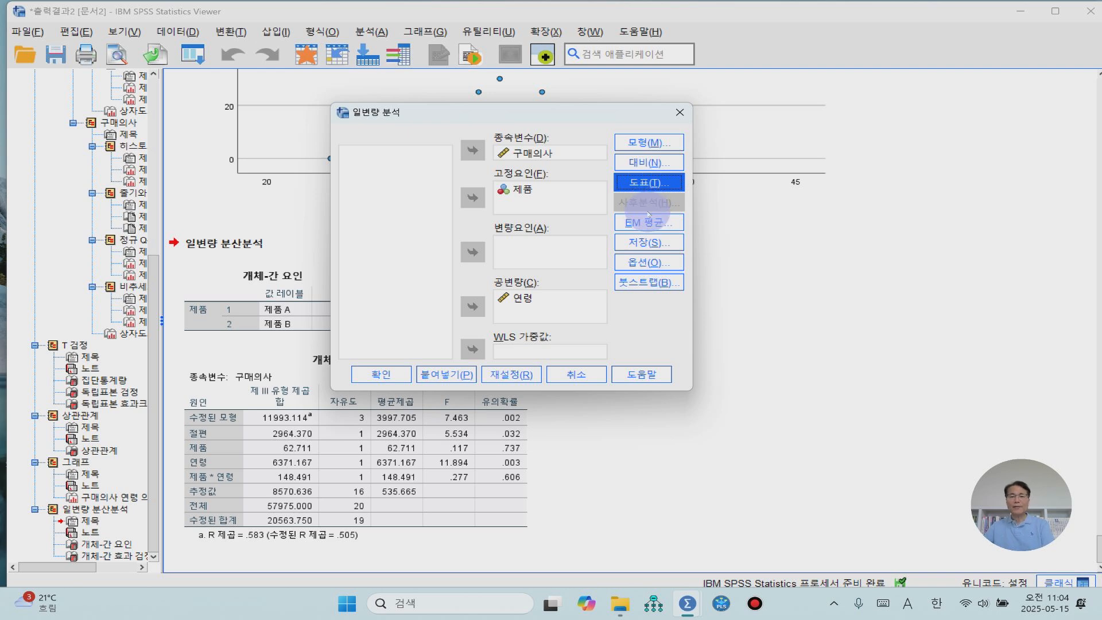
- Request estimated marginal means (추정 주변 평균) for 제품
{"action": "left_click", "coordinate": [647, 222]}
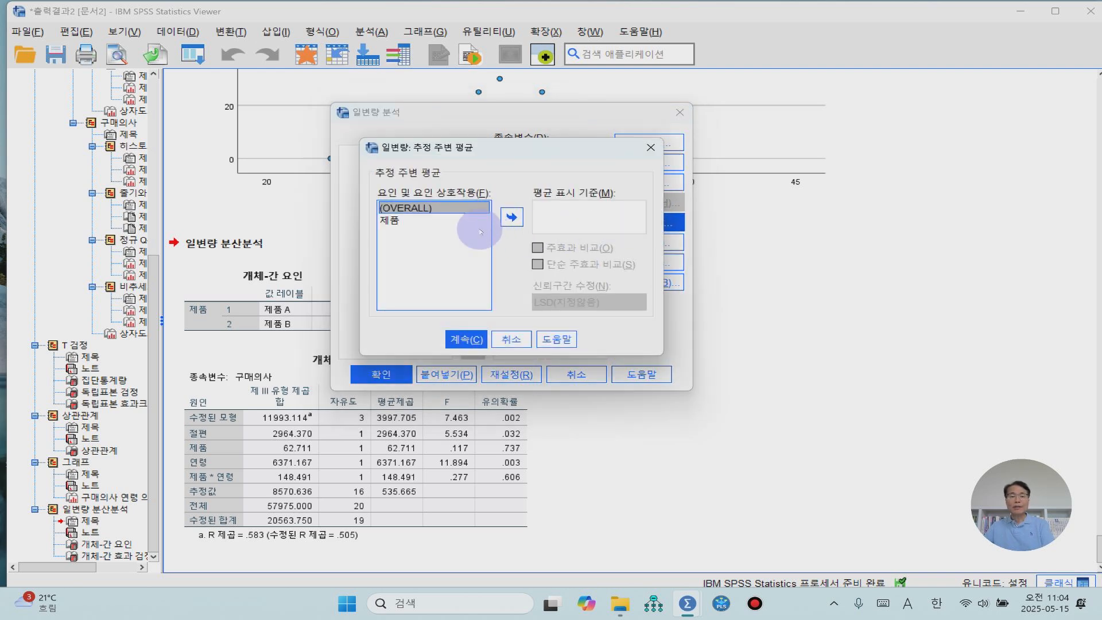
{"action": "left_click", "coordinate": [391, 220]}
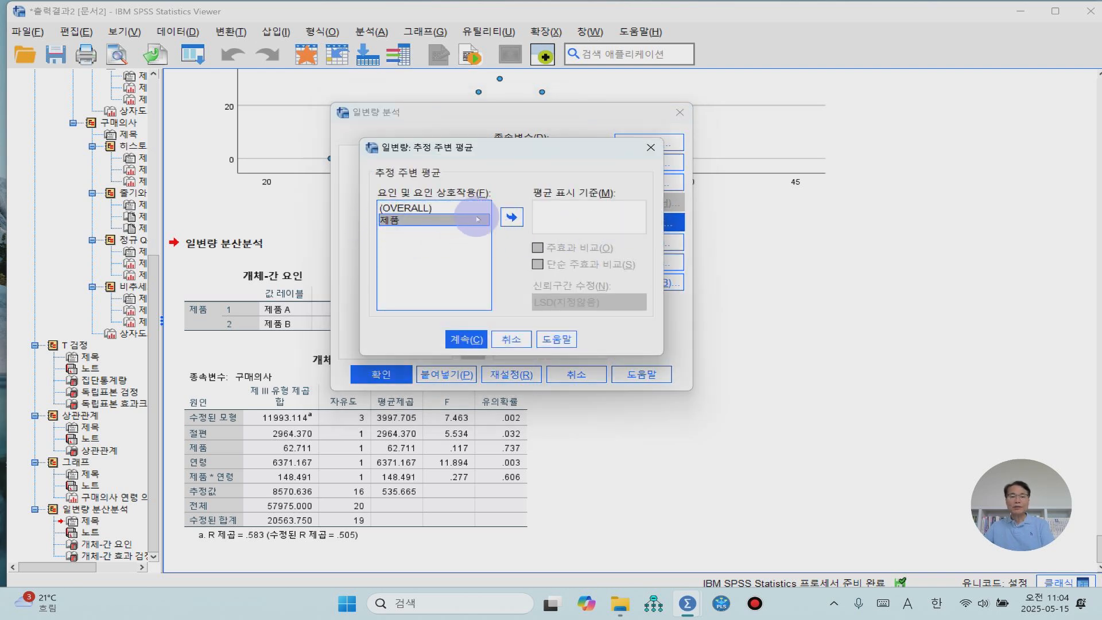
{"action": "left_click", "coordinate": [511, 218]}
{"action": "left_click", "coordinate": [469, 339]}
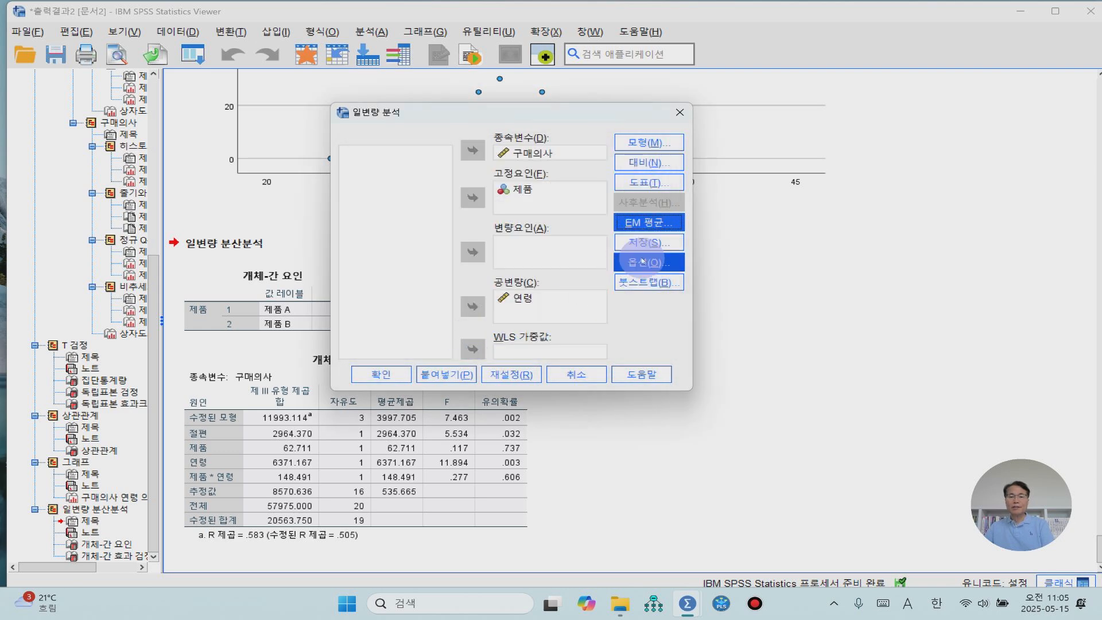
- Include descriptive statistics (기술통계량) and the homogeneity test (동질성 검정) in the univariate analysis options
{"action": "left_click", "coordinate": [643, 261]}
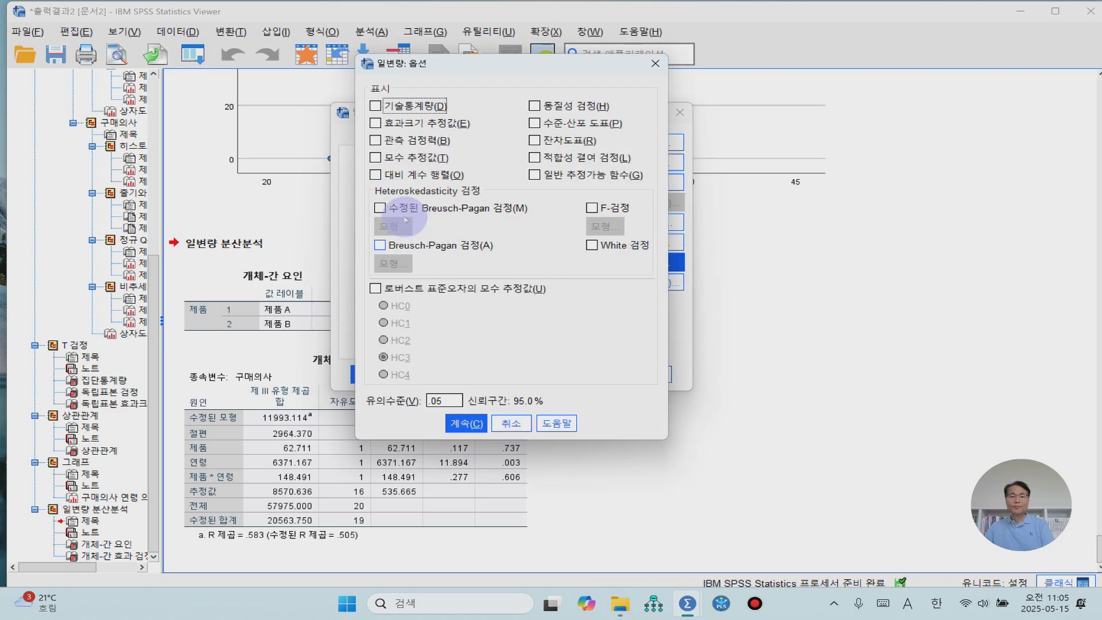
{"action": "left_click", "coordinate": [389, 106]}
{"action": "left_click", "coordinate": [534, 106]}
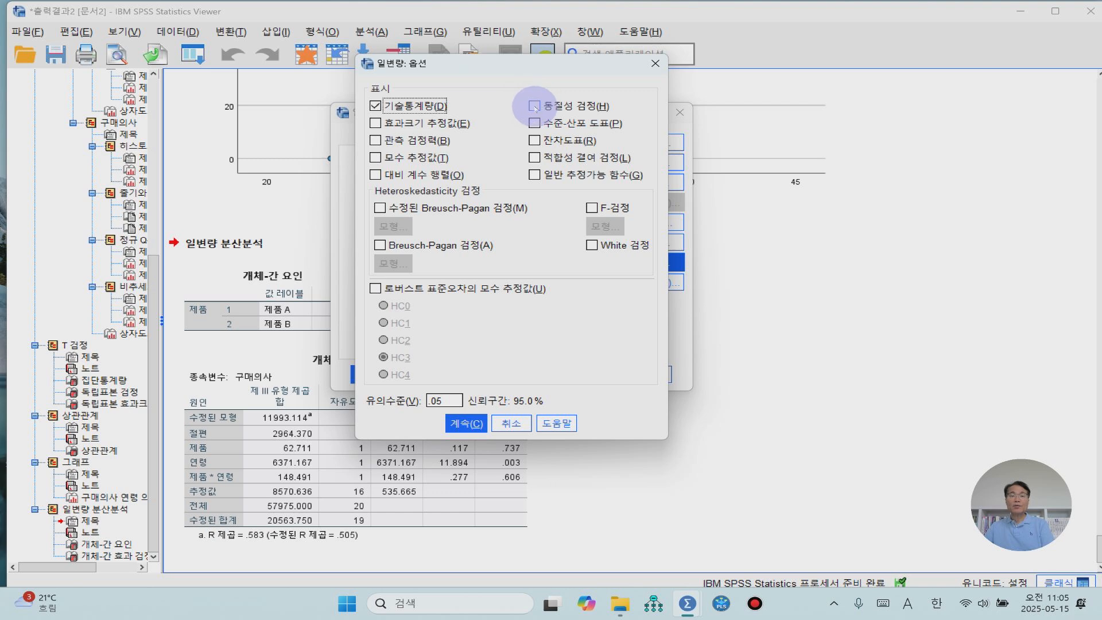
{"action": "left_click", "coordinate": [468, 424]}
{"action": "left_click", "coordinate": [470, 425]}
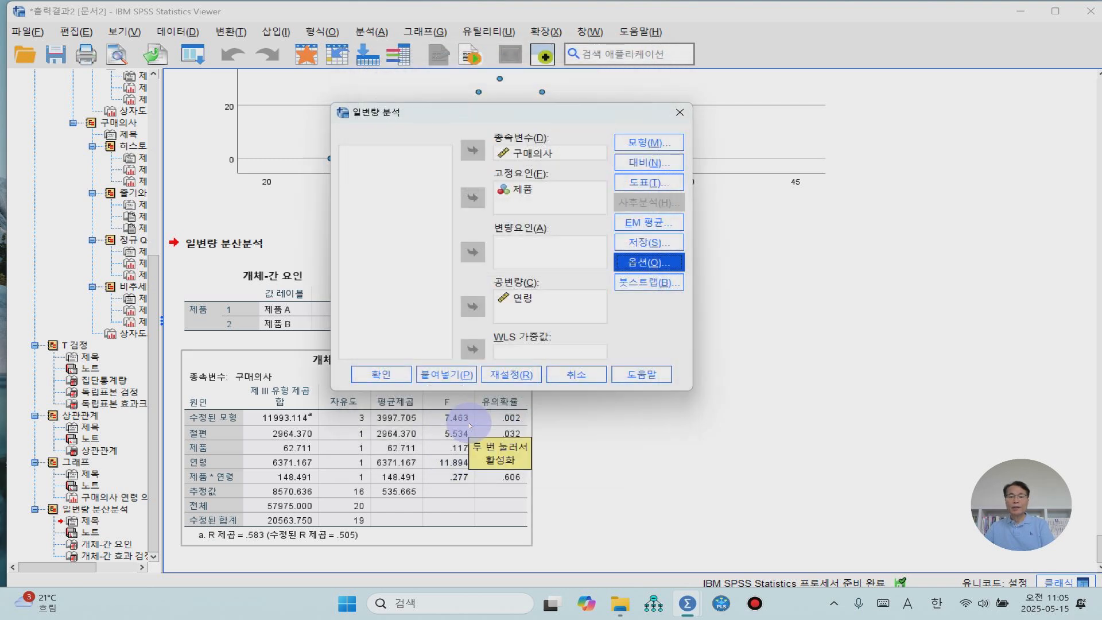
- Run the univariate analysis and review Levene's test and the 연령 and 제품 effects in the between-subjects effects table (개체-간 효과 검정)
{"action": "left_click", "coordinate": [379, 379]}
{"action": "left_click", "coordinate": [379, 376]}
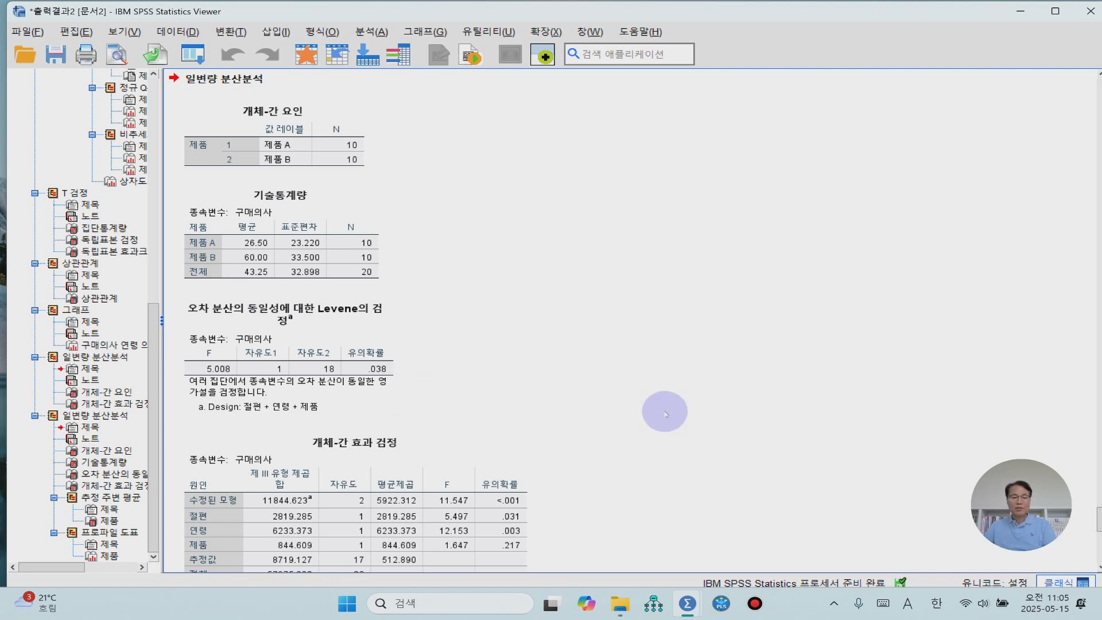
{"action": "scroll", "coordinate": [665, 413], "scroll_direction": "down", "scroll_amount": 4}
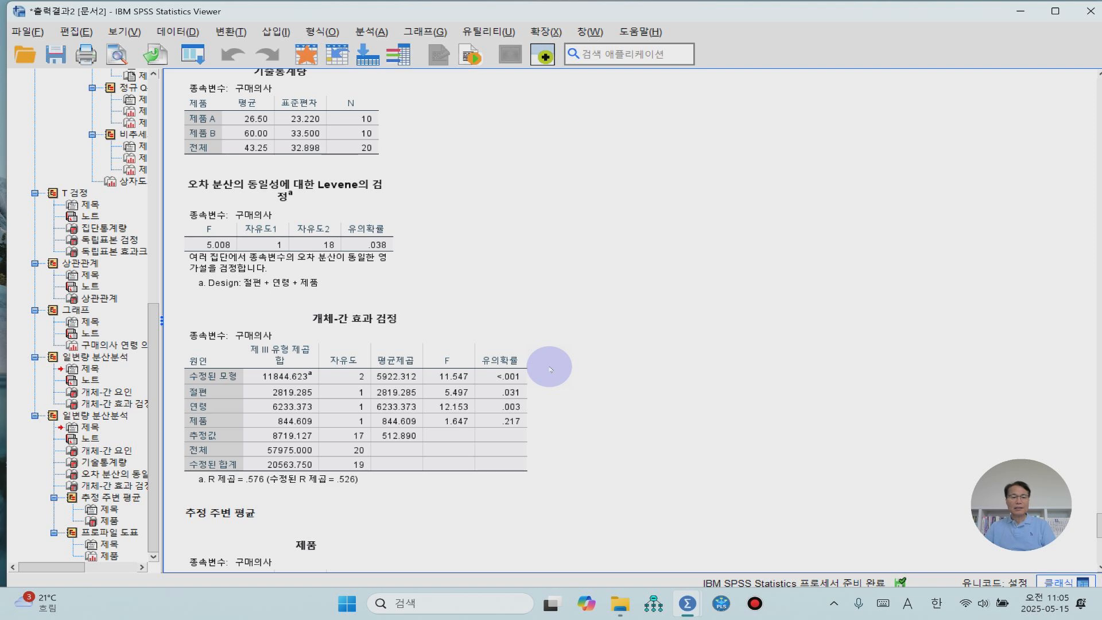
{"action": "left_click", "coordinate": [524, 413]}
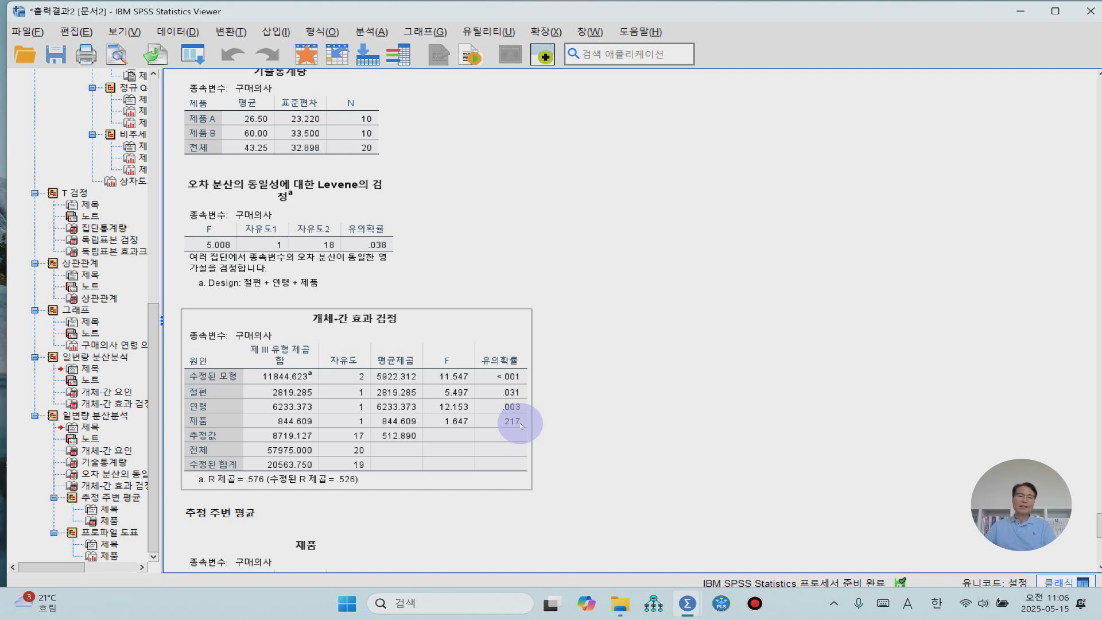
- Examine the estimated marginal means (추정 주변 평균) of 구매의사 for each 제품 in the table and the profile plot (프로파일 도표)
{"action": "scroll", "coordinate": [598, 400], "scroll_direction": "down", "scroll_amount": 5}
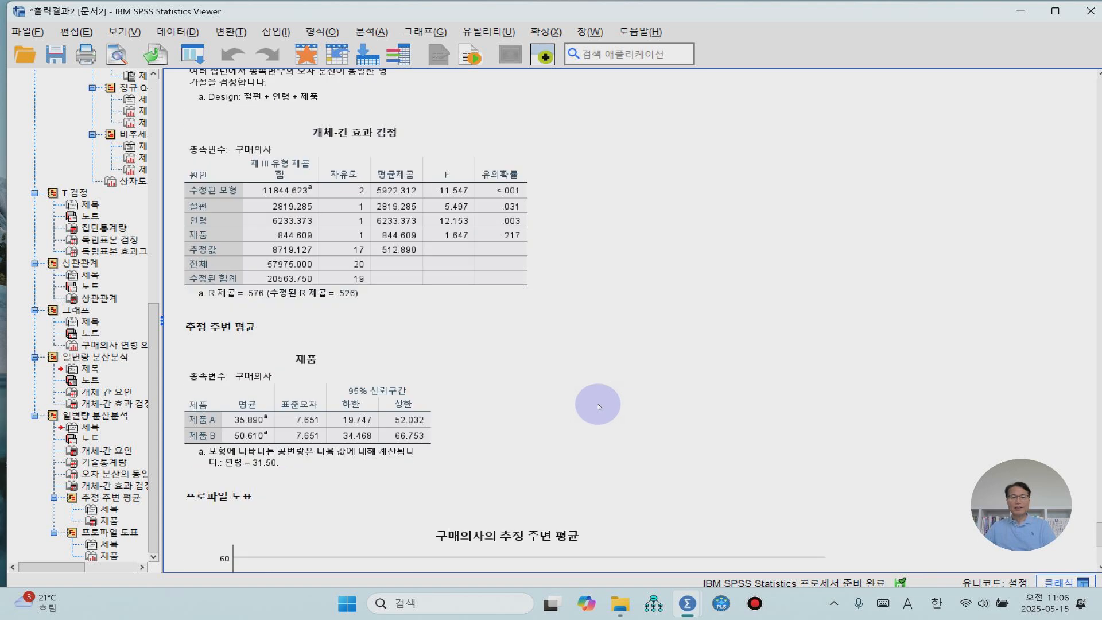
{"action": "scroll", "coordinate": [599, 407], "scroll_direction": "down", "scroll_amount": 3}
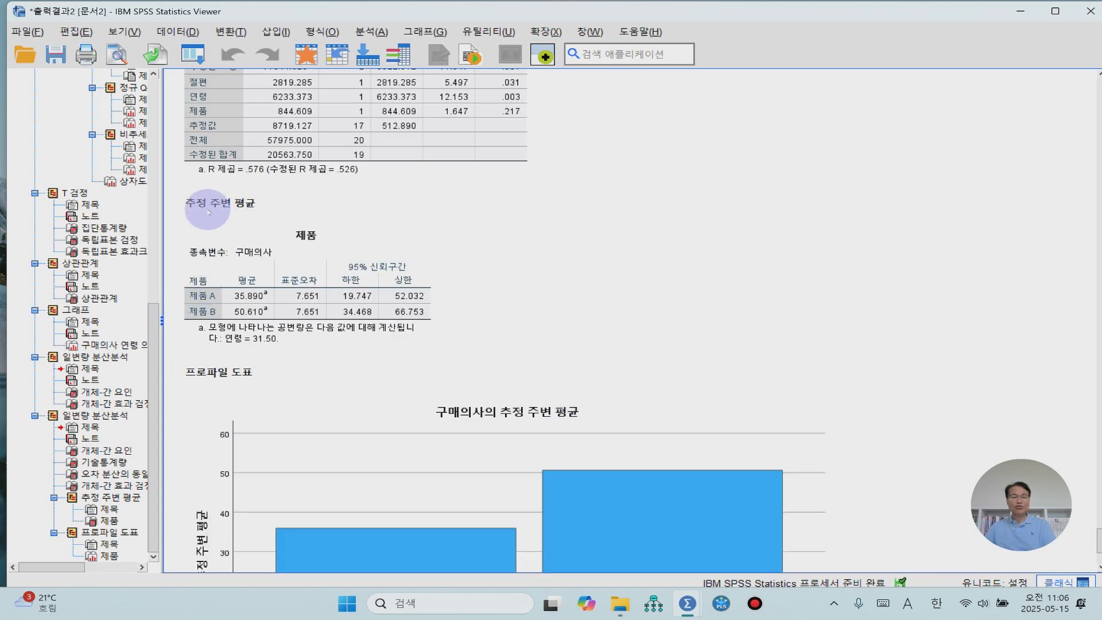
{"action": "left_click", "coordinate": [306, 255]}
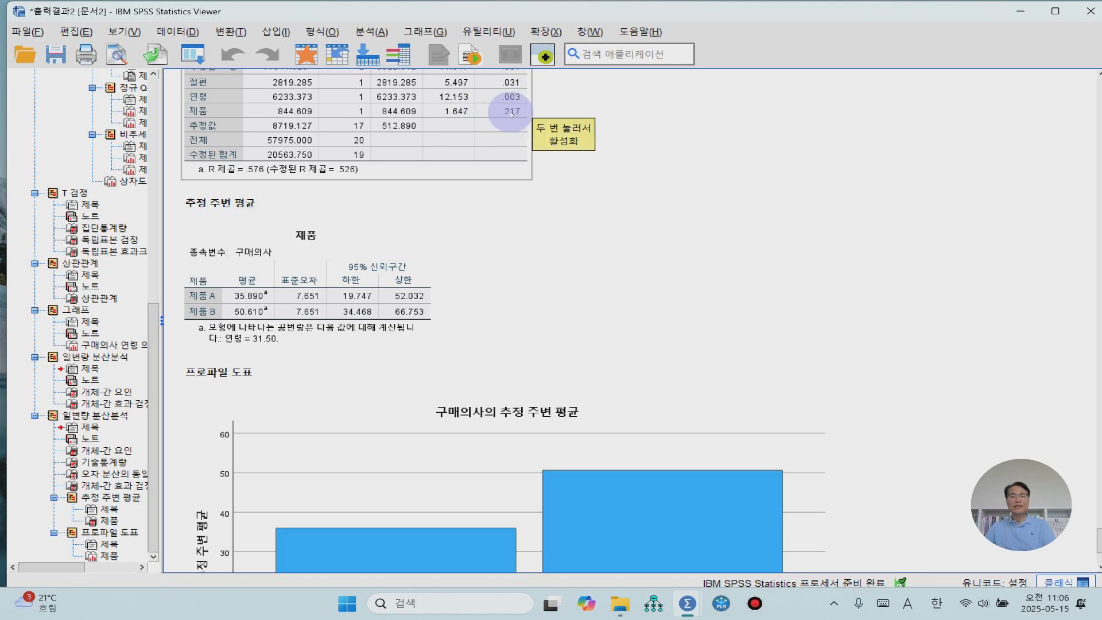
{"action": "scroll", "coordinate": [511, 289], "scroll_direction": "down", "scroll_amount": 3}
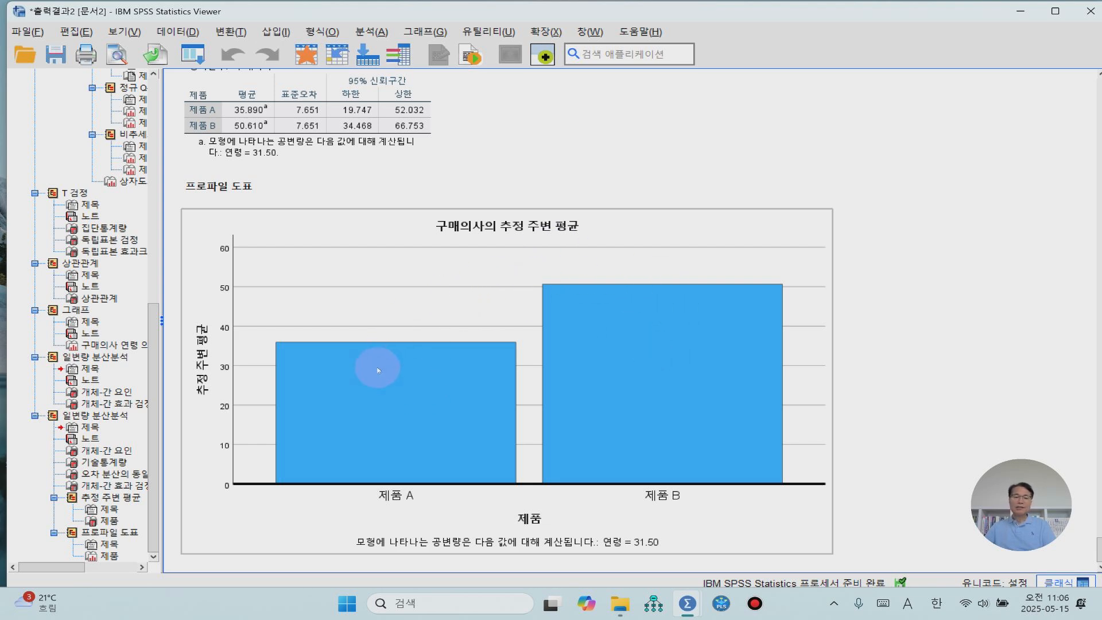
{"action": "left_click", "coordinate": [903, 334]}
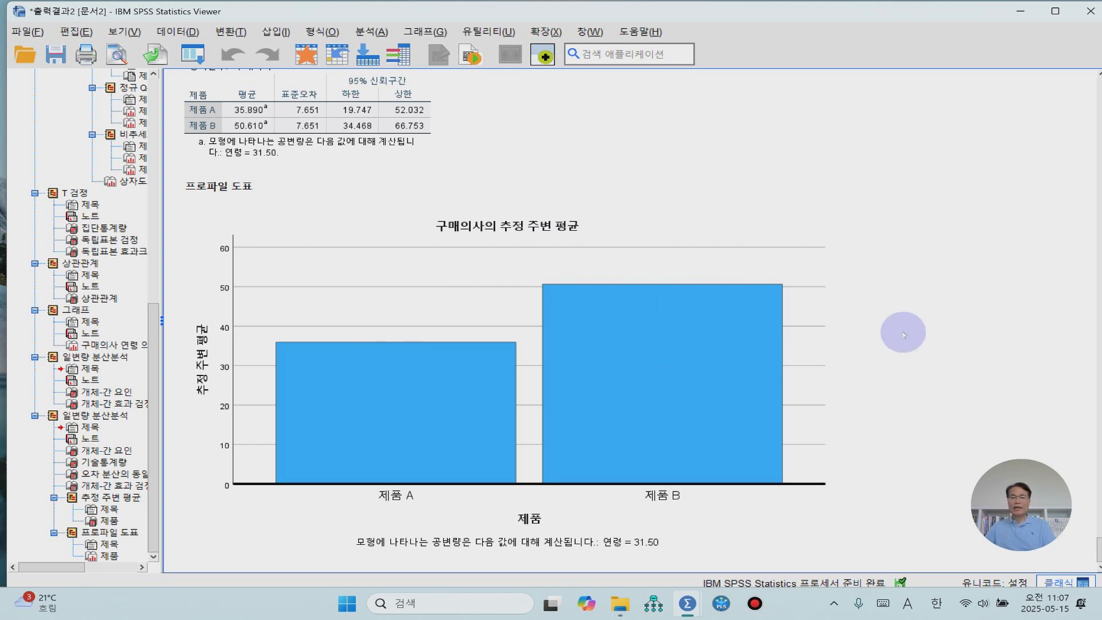
{"action": "scroll", "coordinate": [902, 334], "scroll_direction": "down", "scroll_amount": 1}
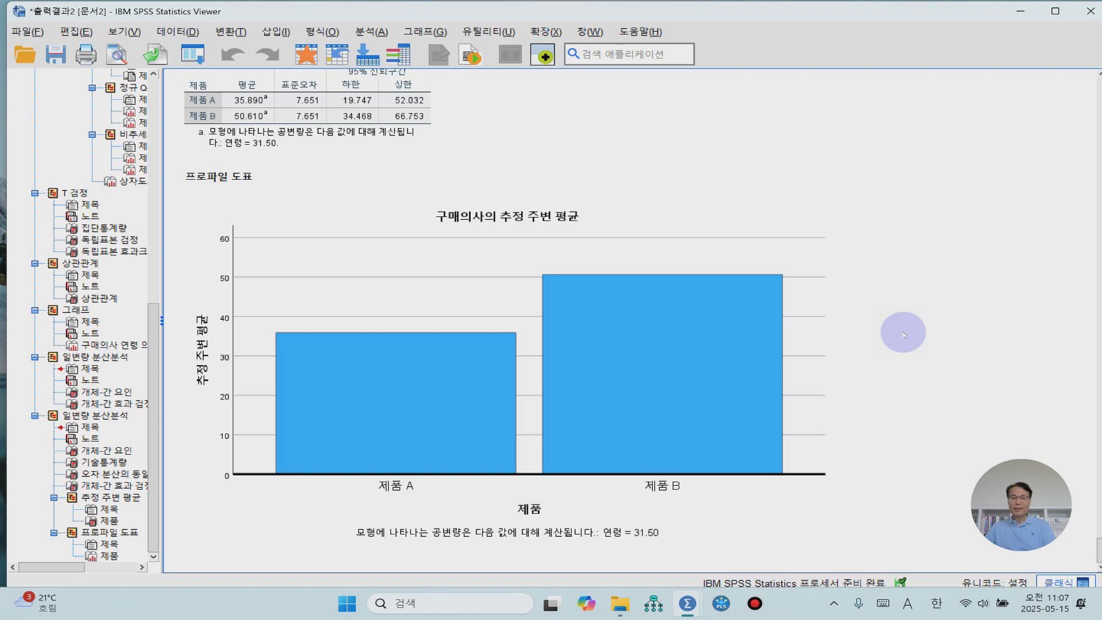